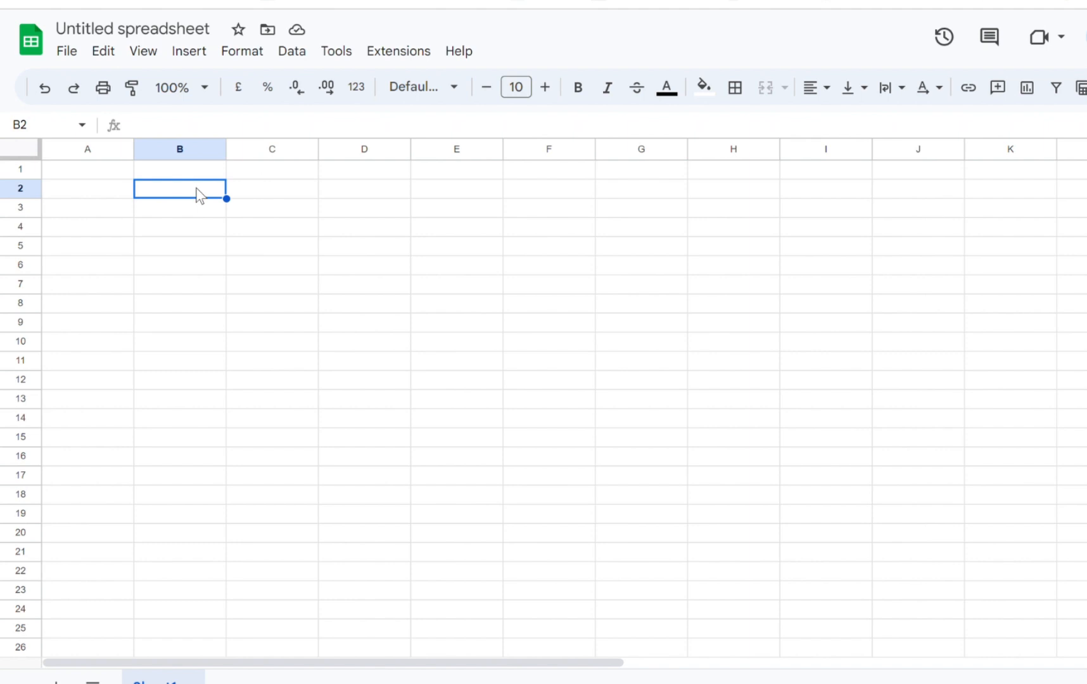
# Enter the labels PAYCHECK in cell B2 and LEFT TO BUDGET in cell B4
pyautogui.write('PAYCHECK')
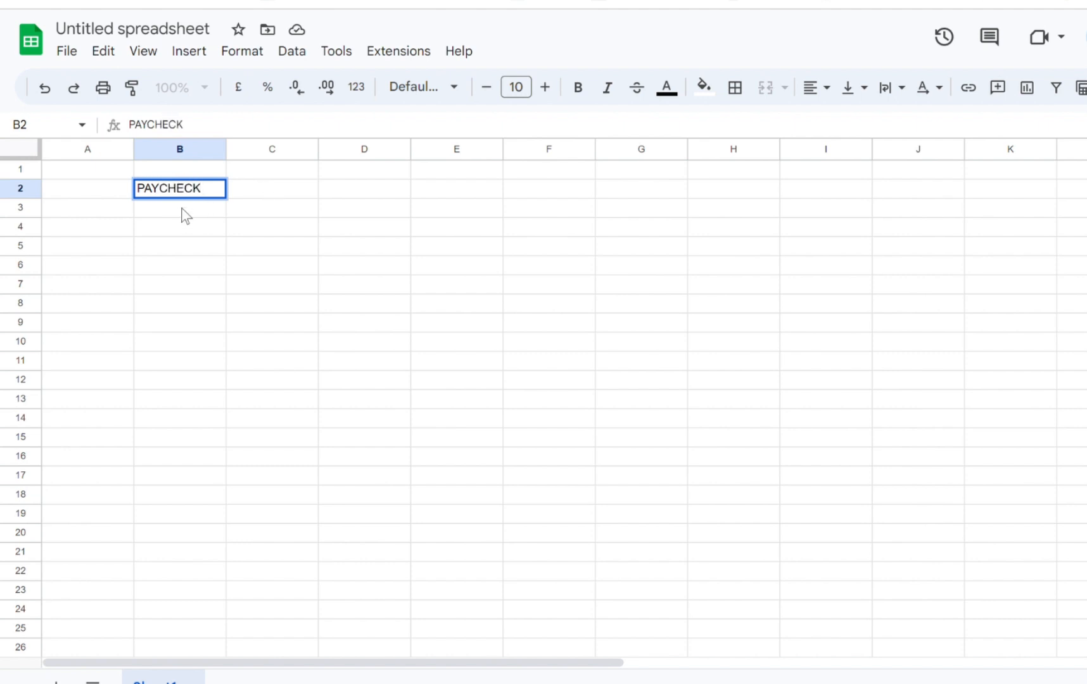
pyautogui.press('Return')
pyautogui.click(172, 226)
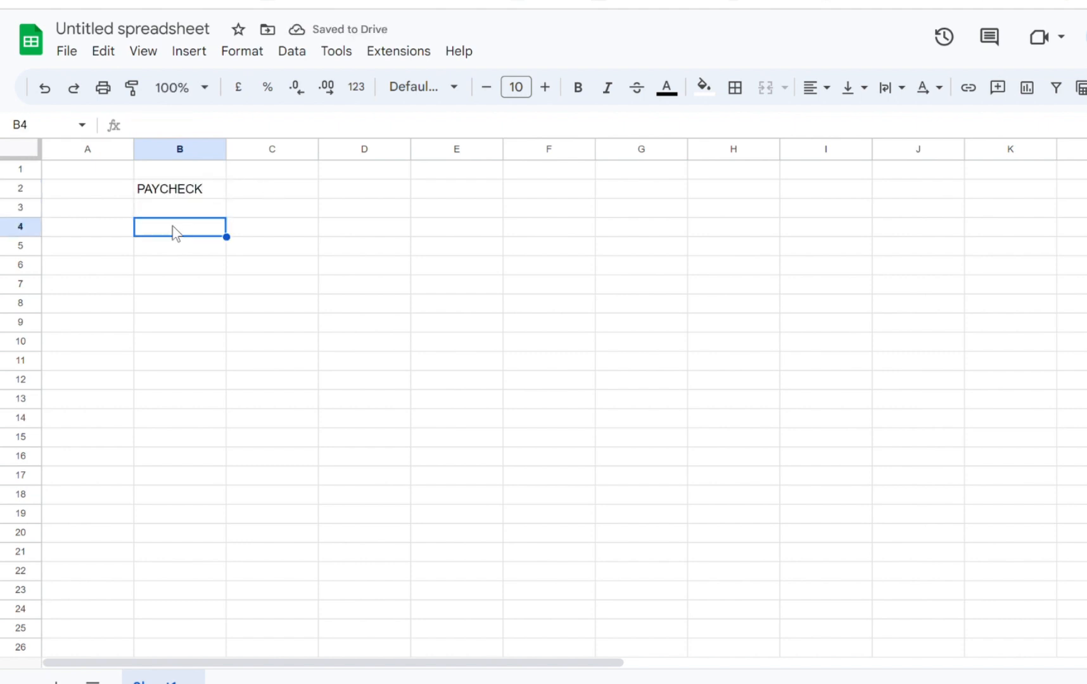
pyautogui.write('LEF')
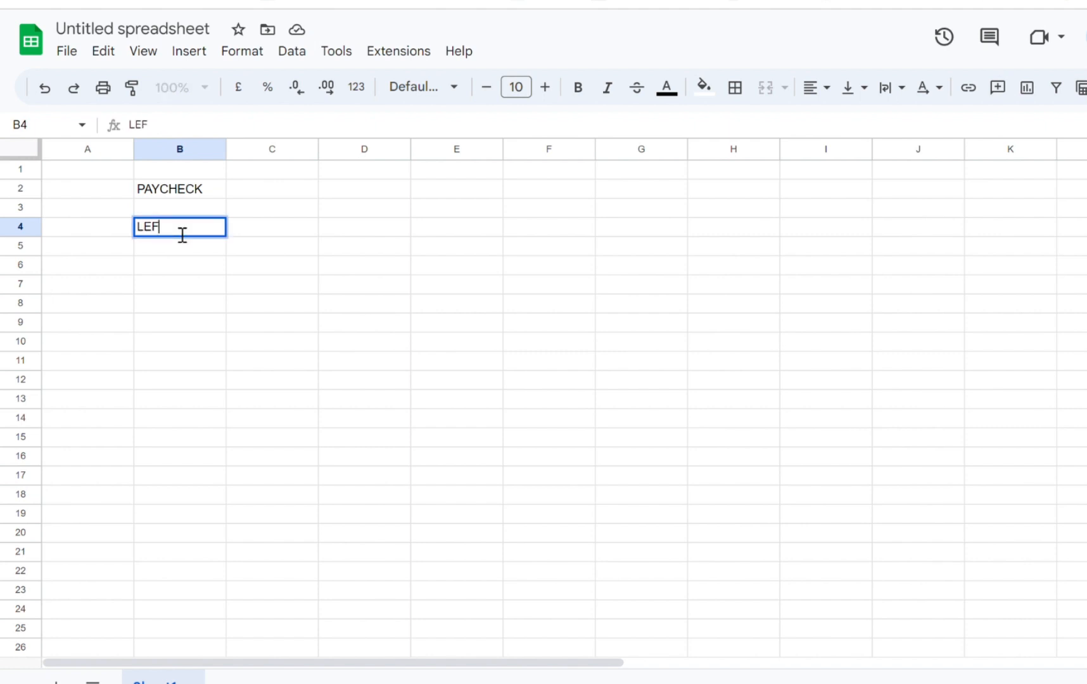
pyautogui.write('T TO BUDGET')
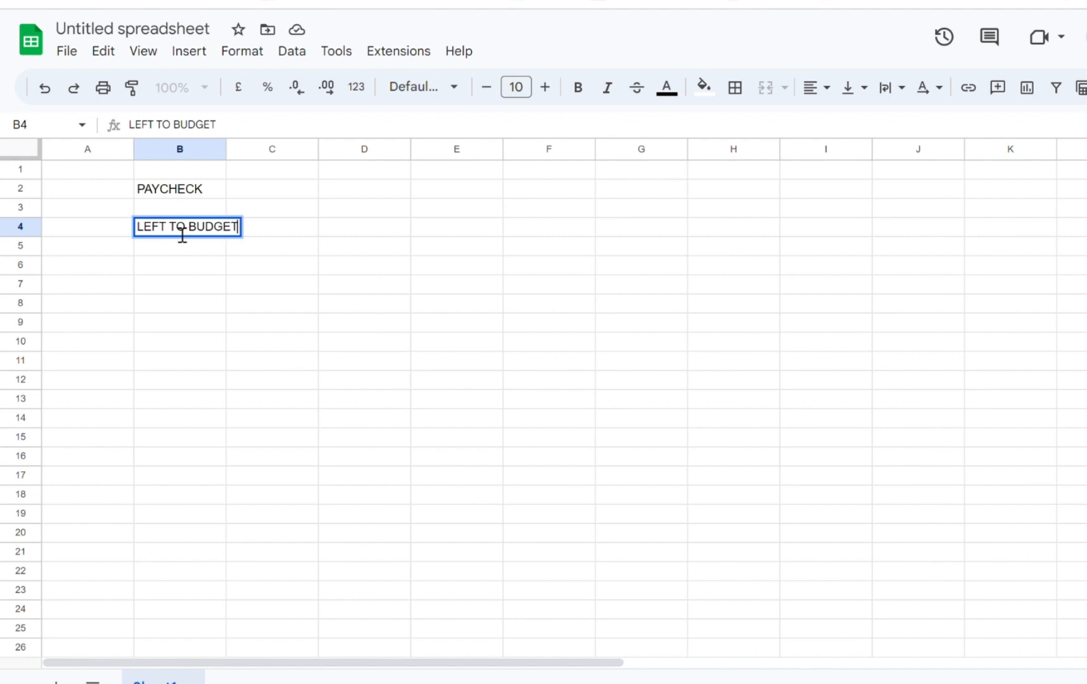
# Widen column B so the LEFT TO BUDGET label fits inside its cell
pyautogui.moveTo(230, 150); pyautogui.dragTo(271, 150)
pyautogui.click(269, 283)
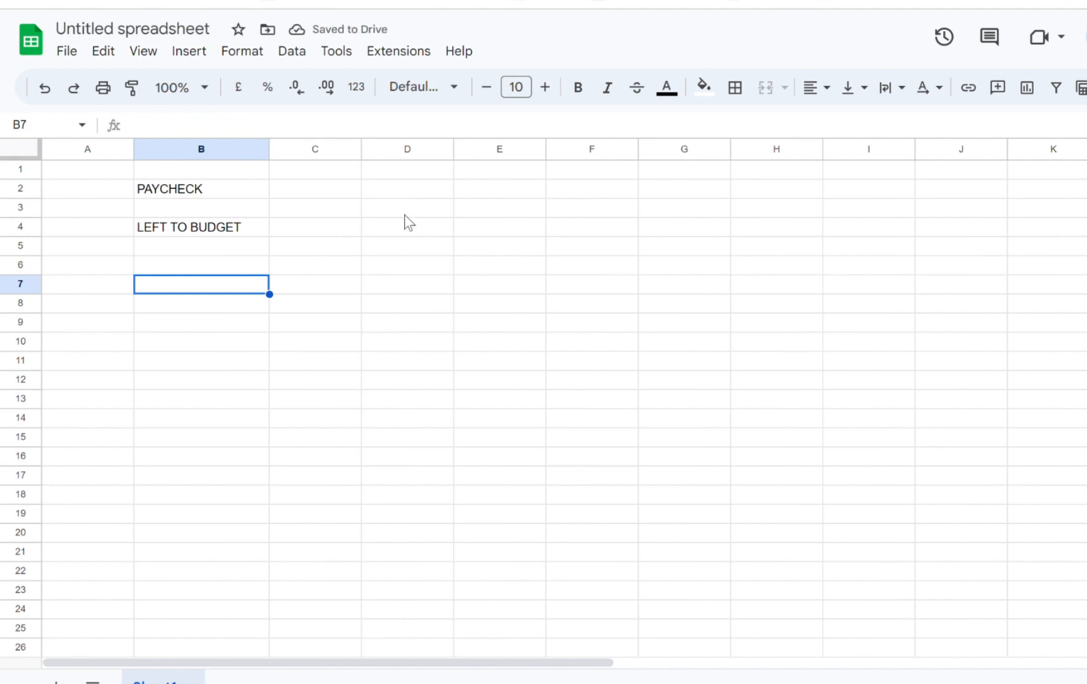
pyautogui.click(402, 185)
pyautogui.click(212, 272)
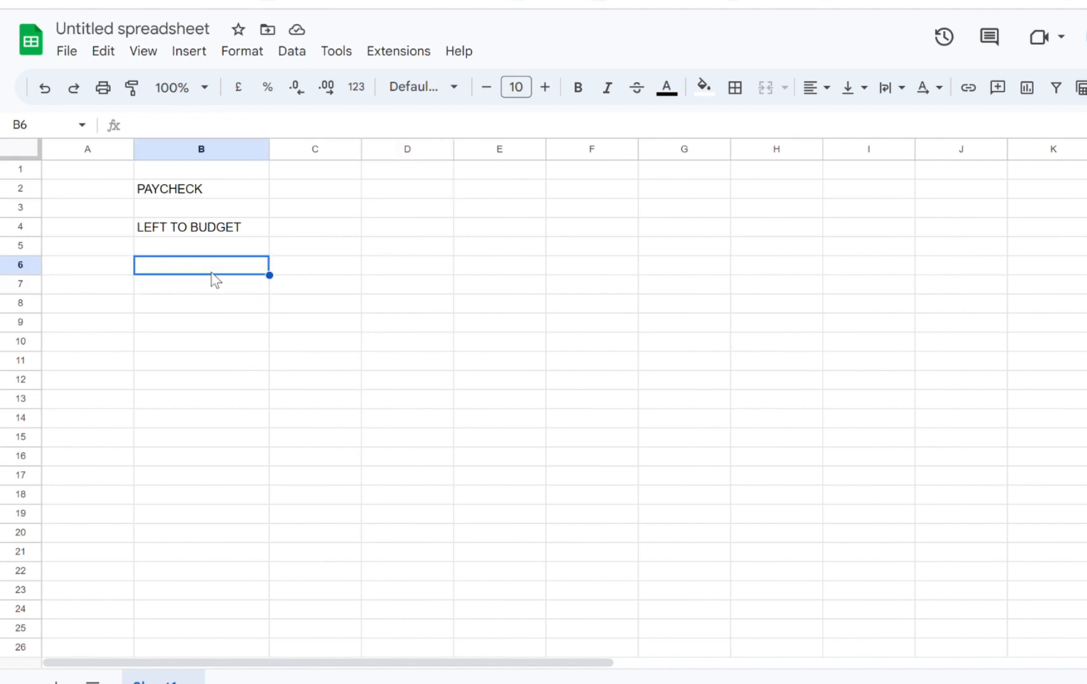
pyautogui.click(173, 303)
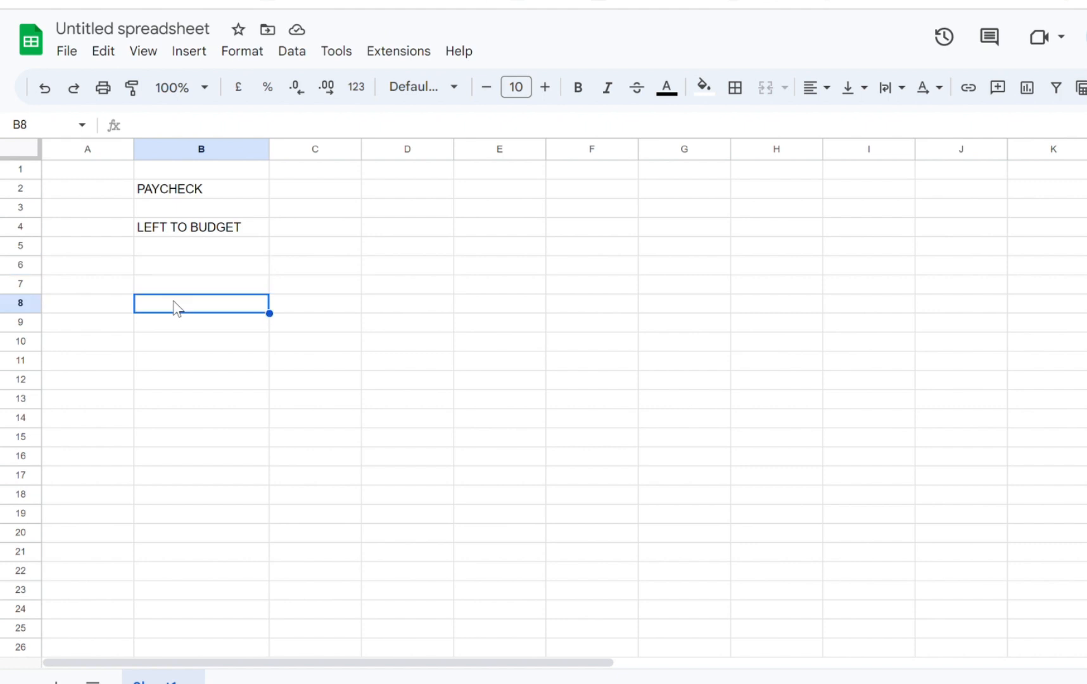
pyautogui.write('C')
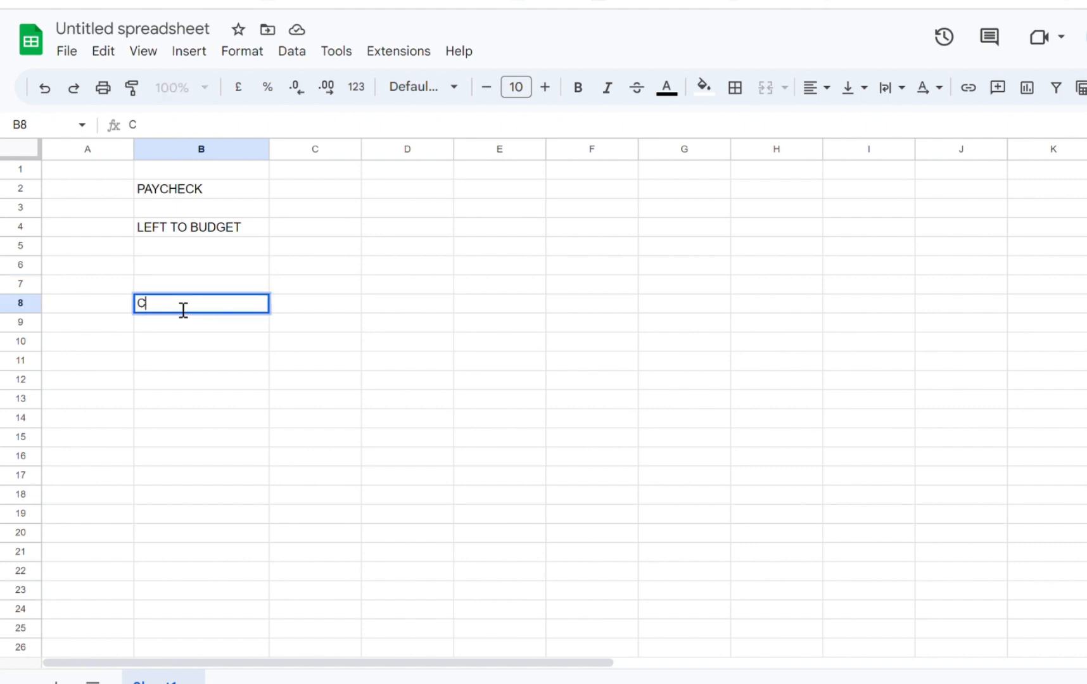
pyautogui.write('ATEGORY')
pyautogui.click(310, 309)
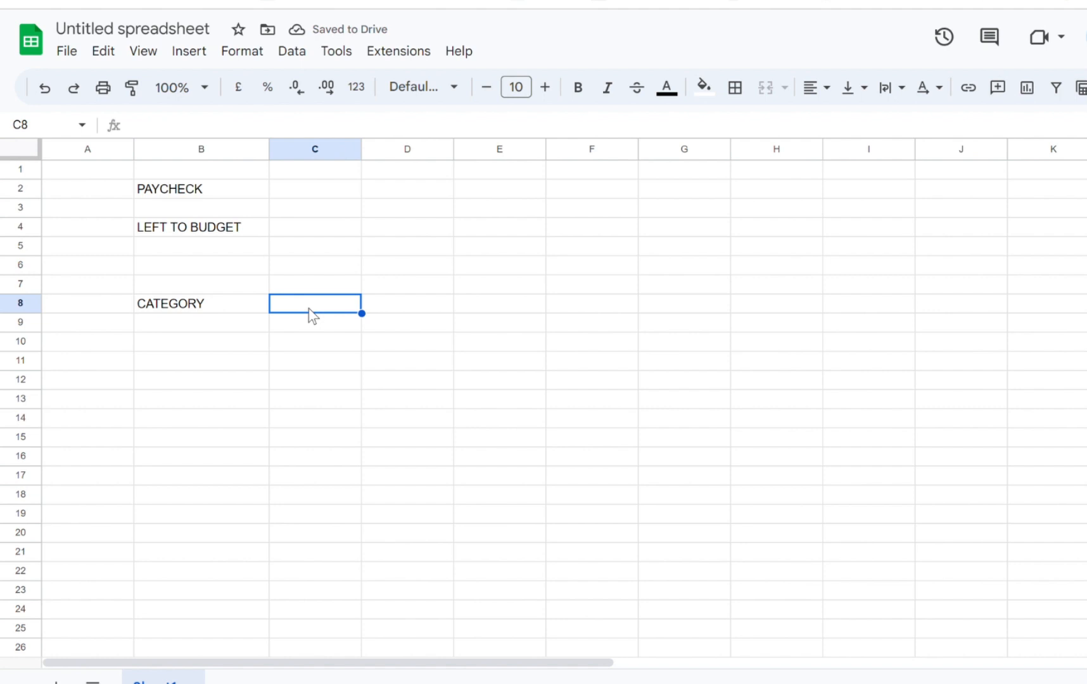
pyautogui.click(163, 308)
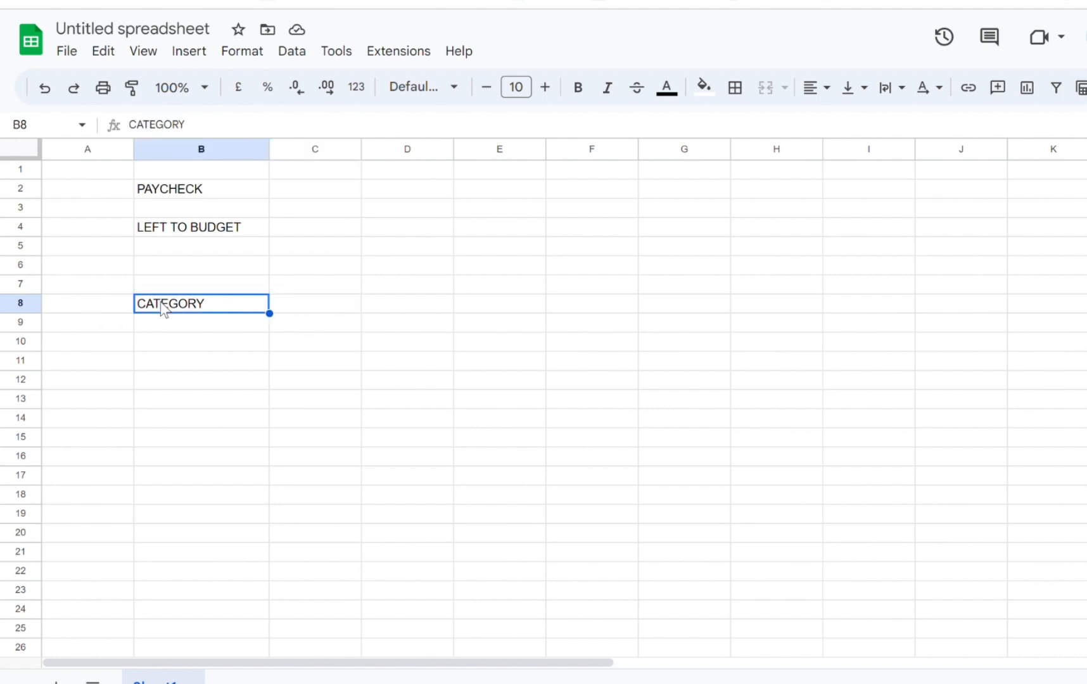
pyautogui.press('Delete')
# Widen column A slightly and enter the header CATRGORY in cell A8
pyautogui.click(102, 306)
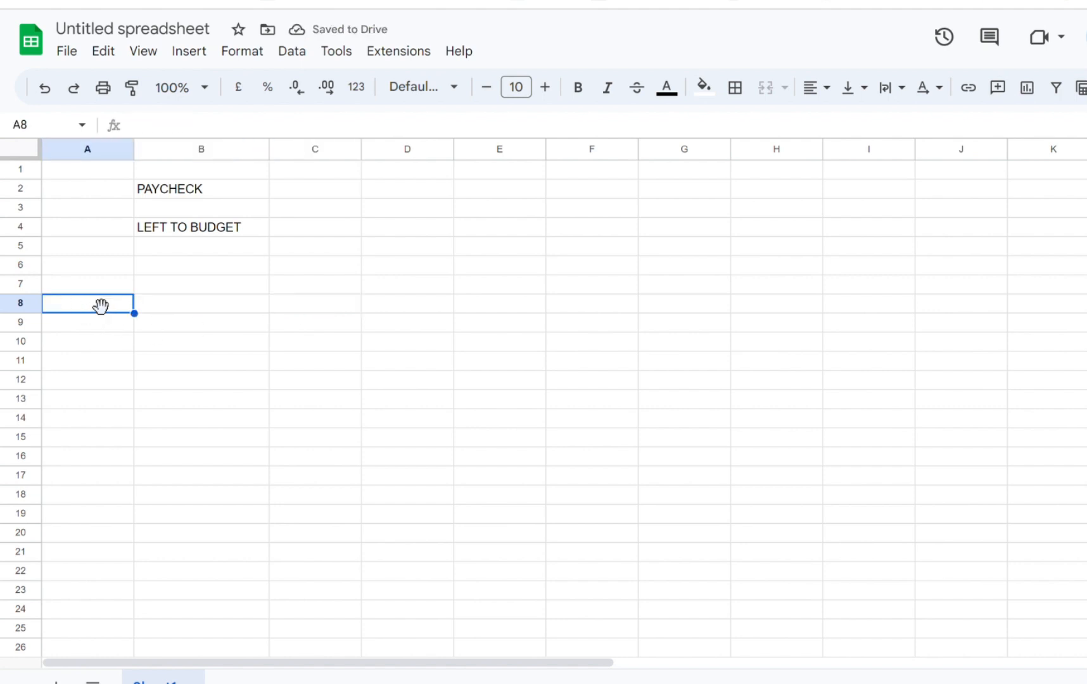
pyautogui.moveTo(136, 151); pyautogui.dragTo(154, 150)
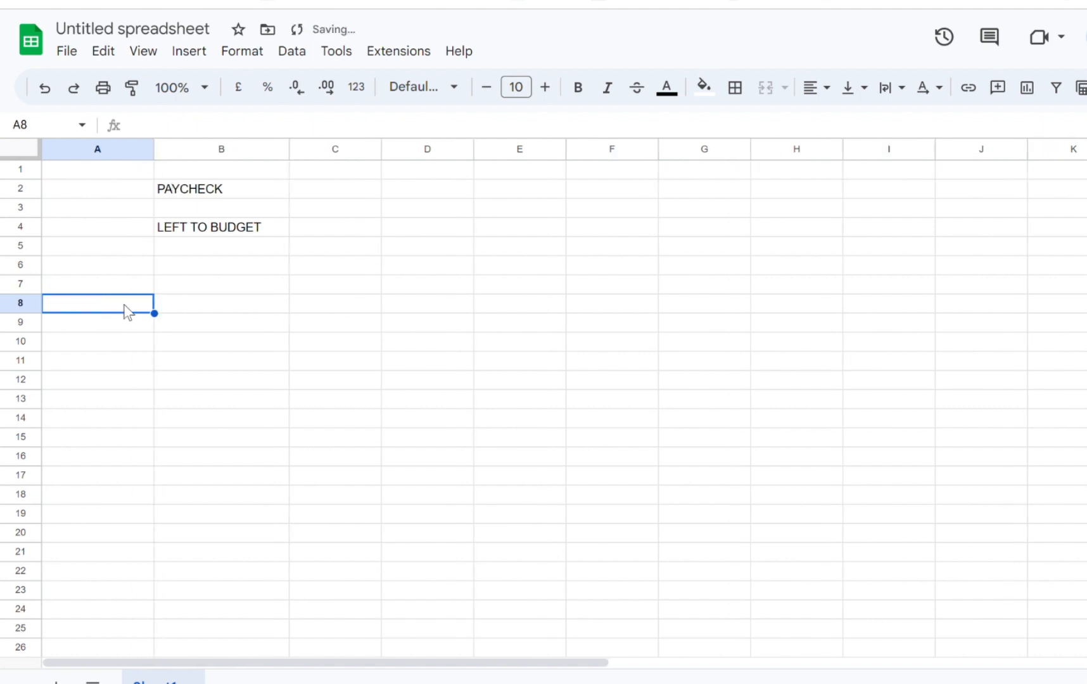
pyautogui.write('C')
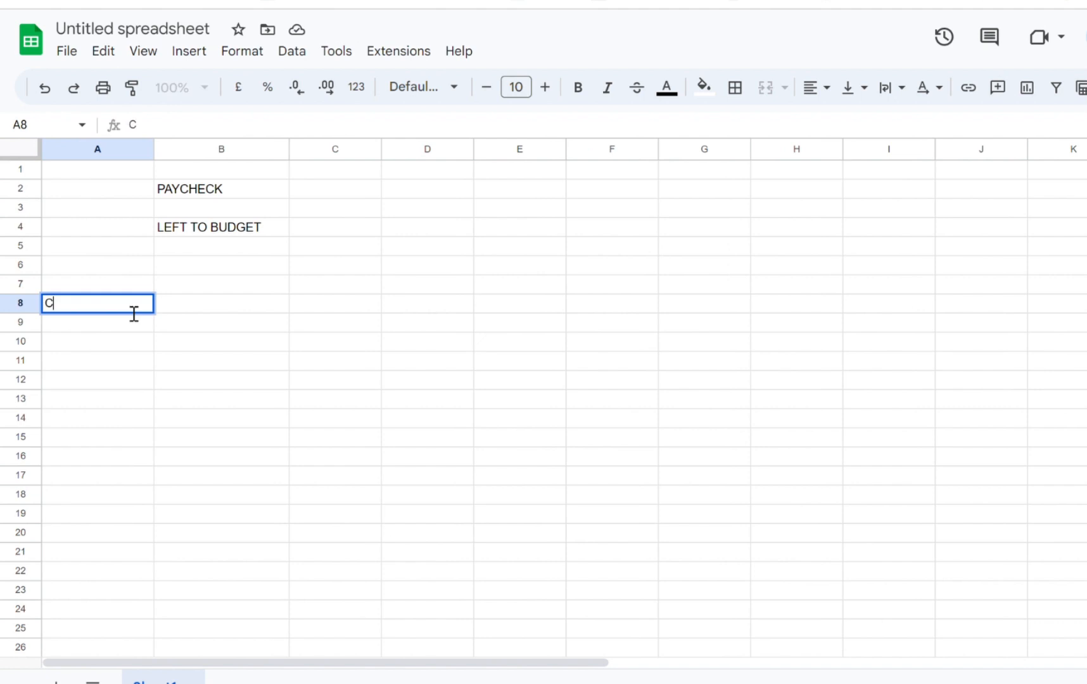
pyautogui.write('ATRGORY')
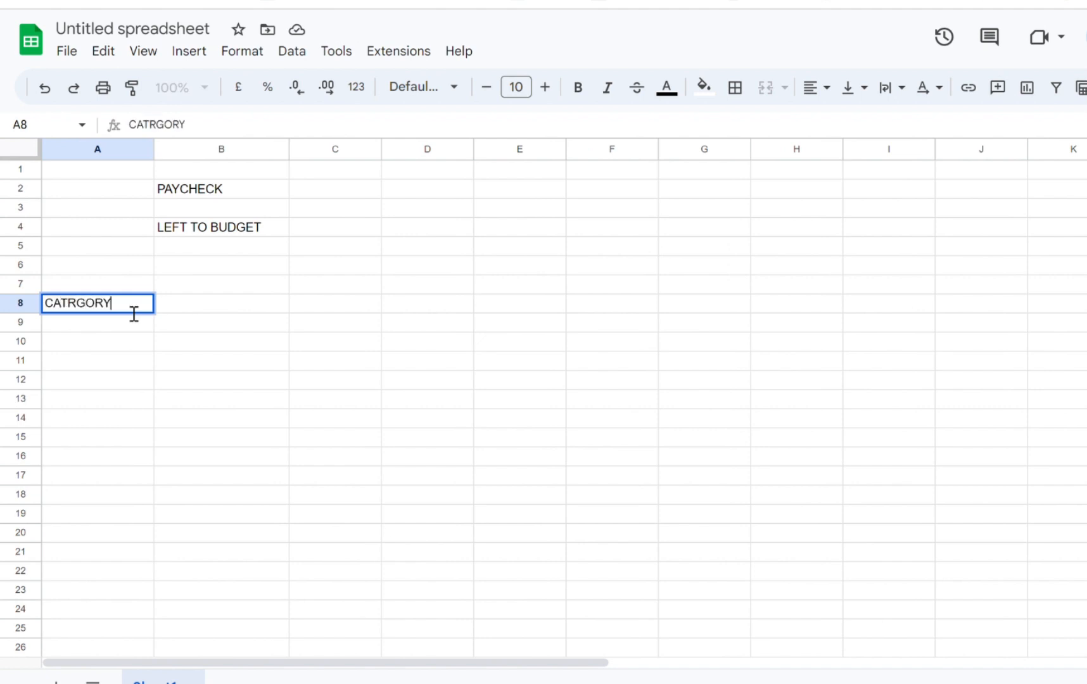
# Add the headers BUDGET in cell B8 and TYPE in cell C8
pyautogui.click(214, 306)
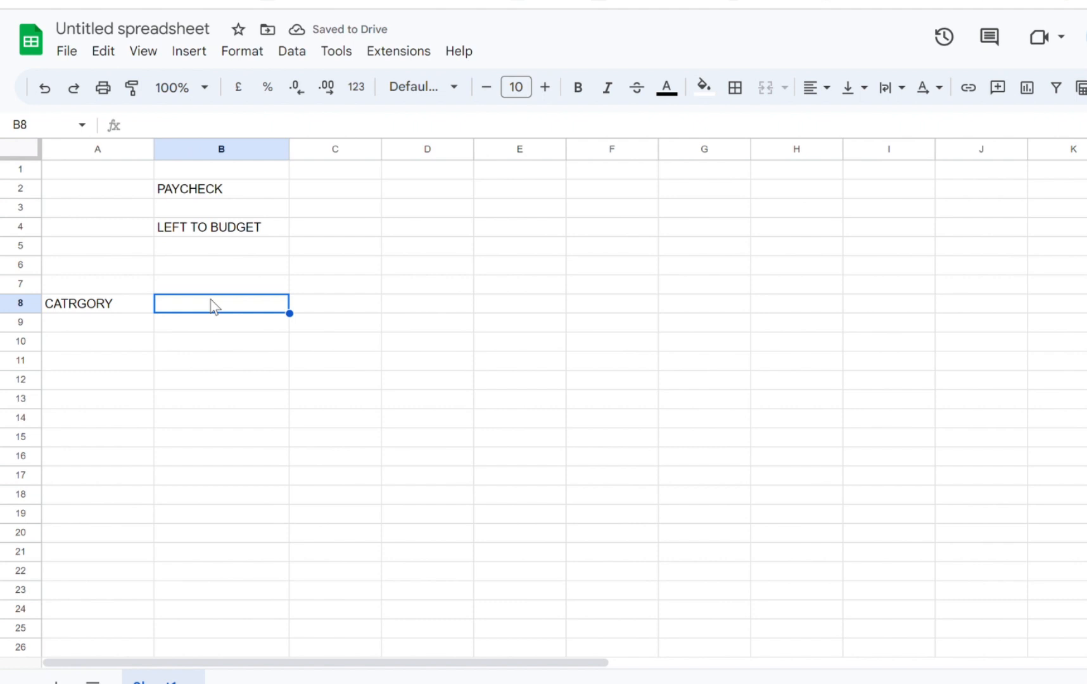
pyautogui.write('BUDGET')
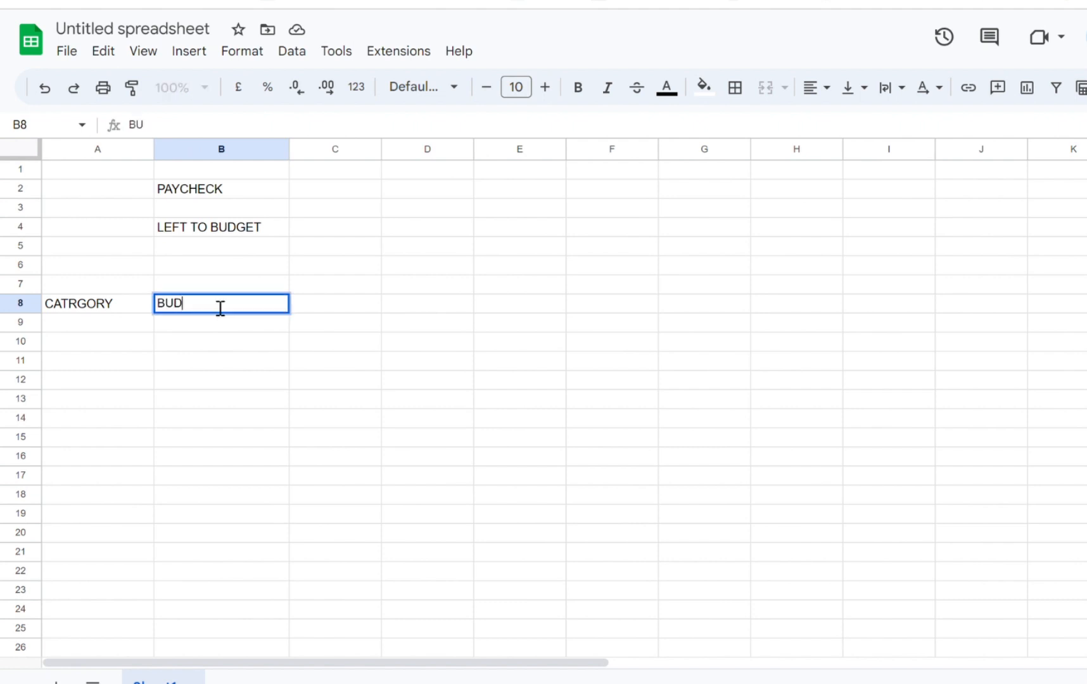
pyautogui.click(350, 306)
pyautogui.write('TYPE')
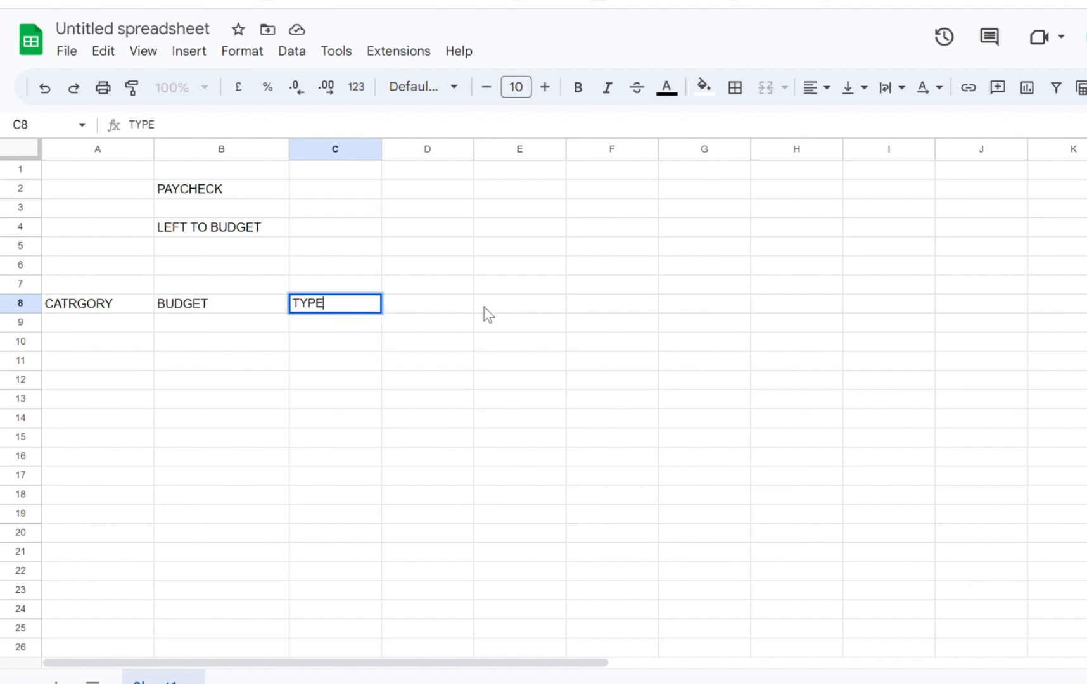
# Narrow columns D and E into two slim spacer columns beside the TYPE column
pyautogui.click(456, 306)
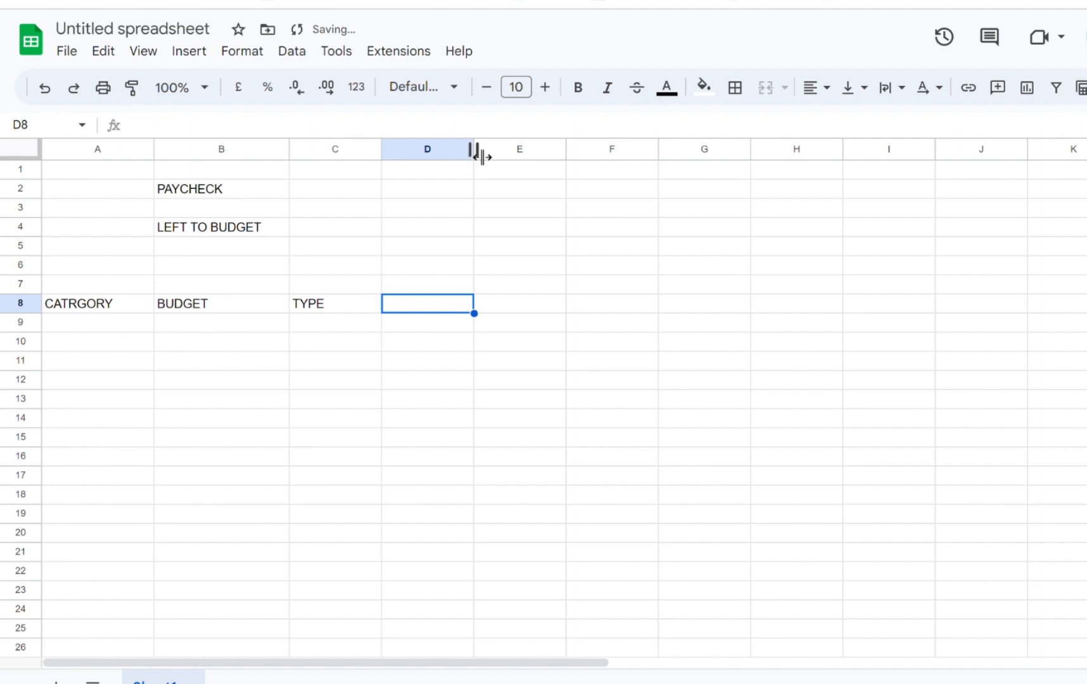
pyautogui.moveTo(480, 152); pyautogui.dragTo(415, 190)
pyautogui.moveTo(500, 152); pyautogui.dragTo(437, 183)
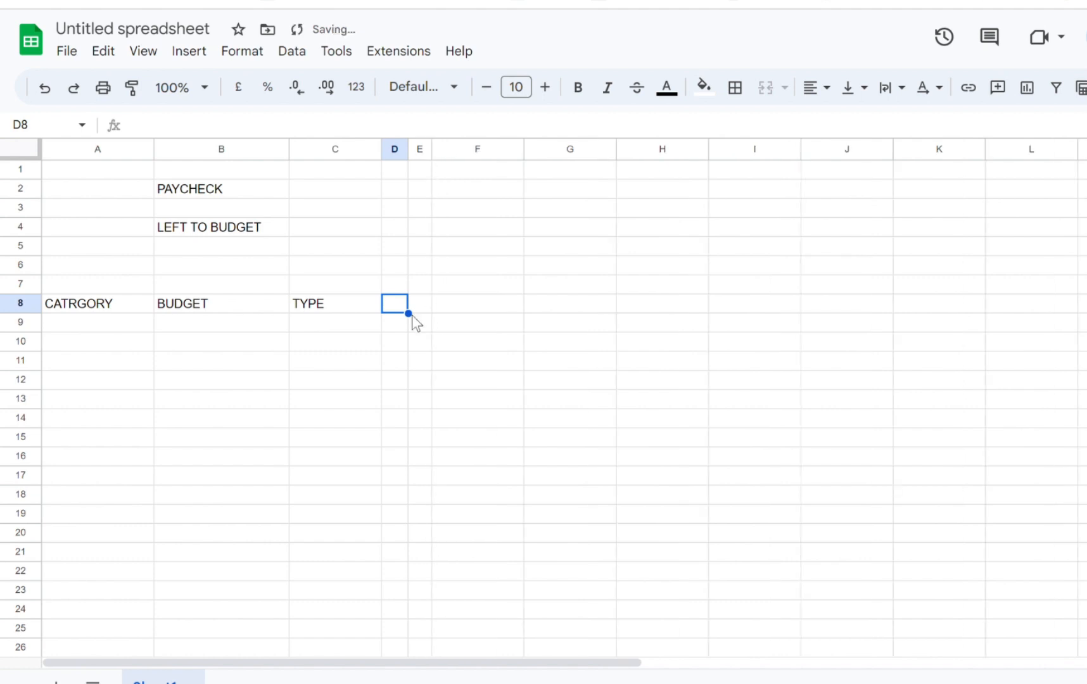
pyautogui.moveTo(405, 311); pyautogui.dragTo(418, 312)
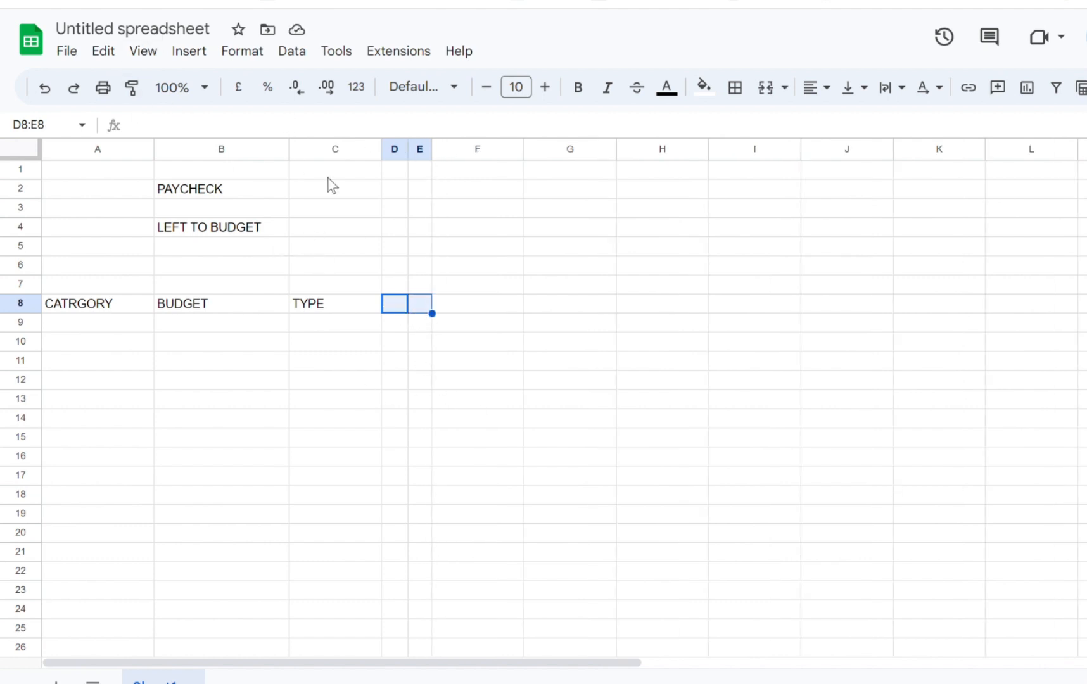
# Hide the gridlines of the sheet
pyautogui.click(143, 51)
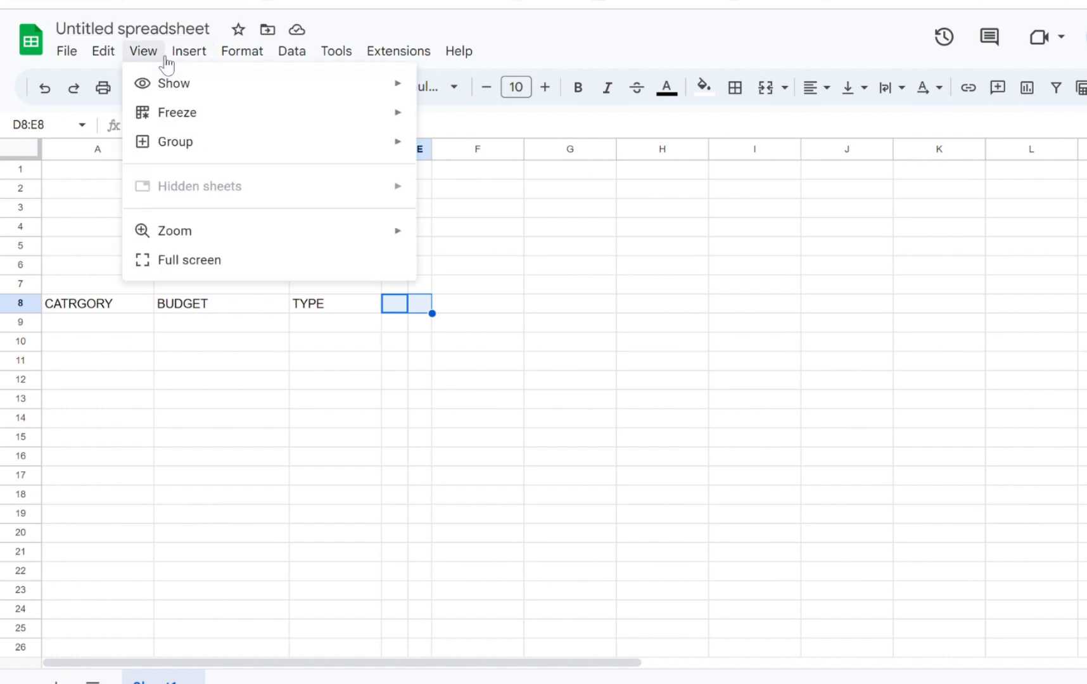
pyautogui.moveTo(189, 50)
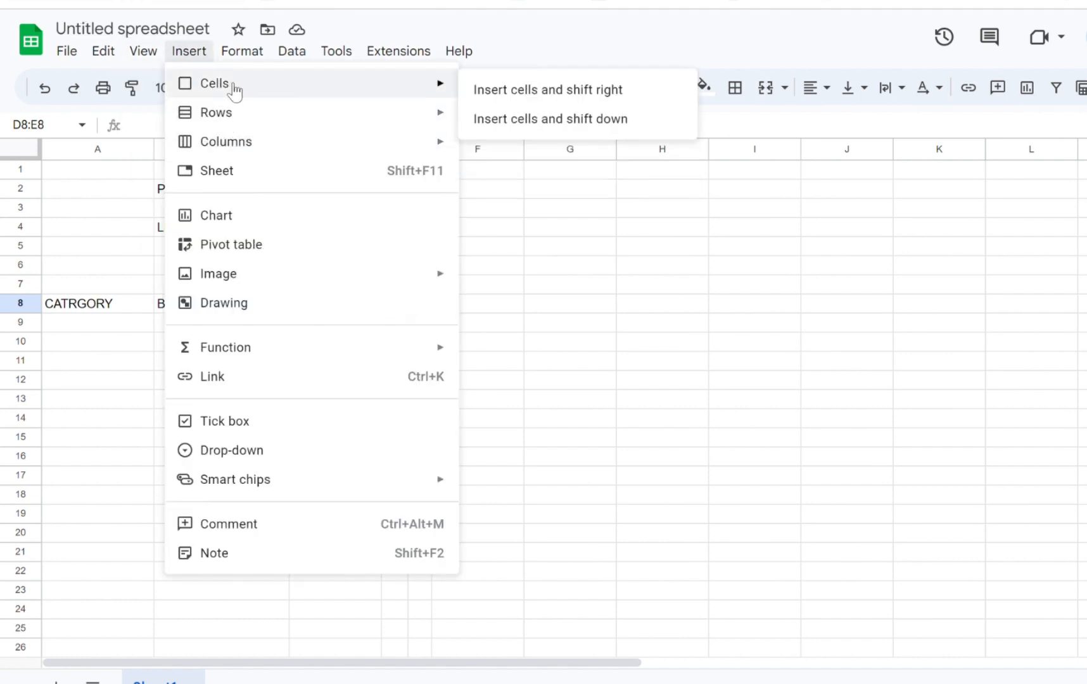
pyautogui.click(157, 63)
pyautogui.click(157, 61)
pyautogui.moveTo(207, 85)
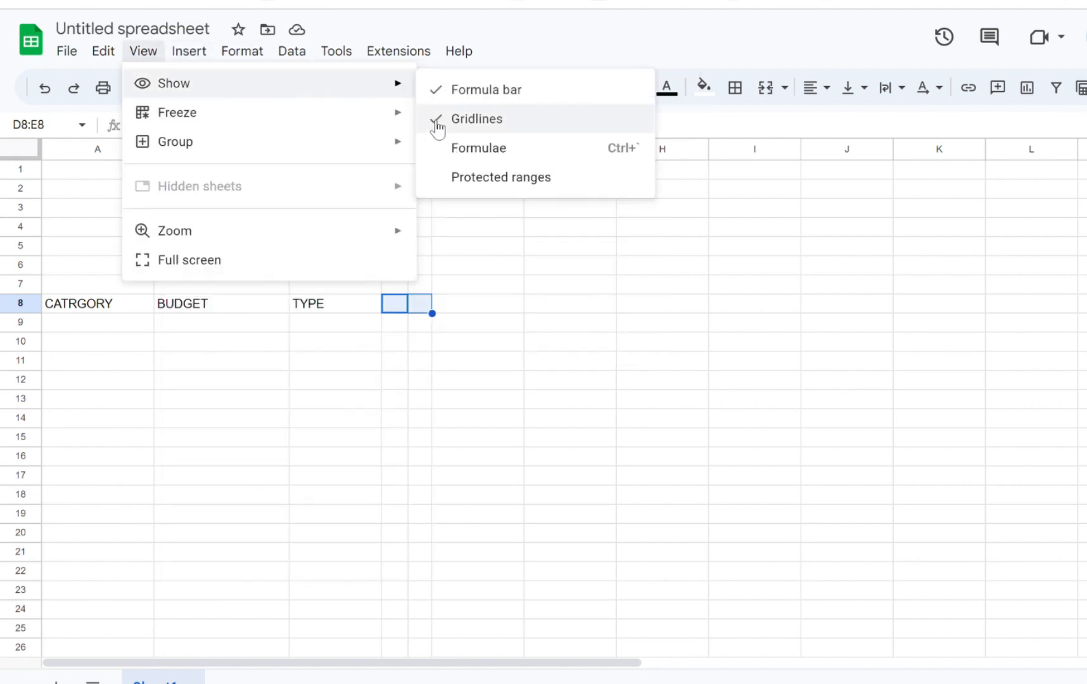
pyautogui.click(469, 122)
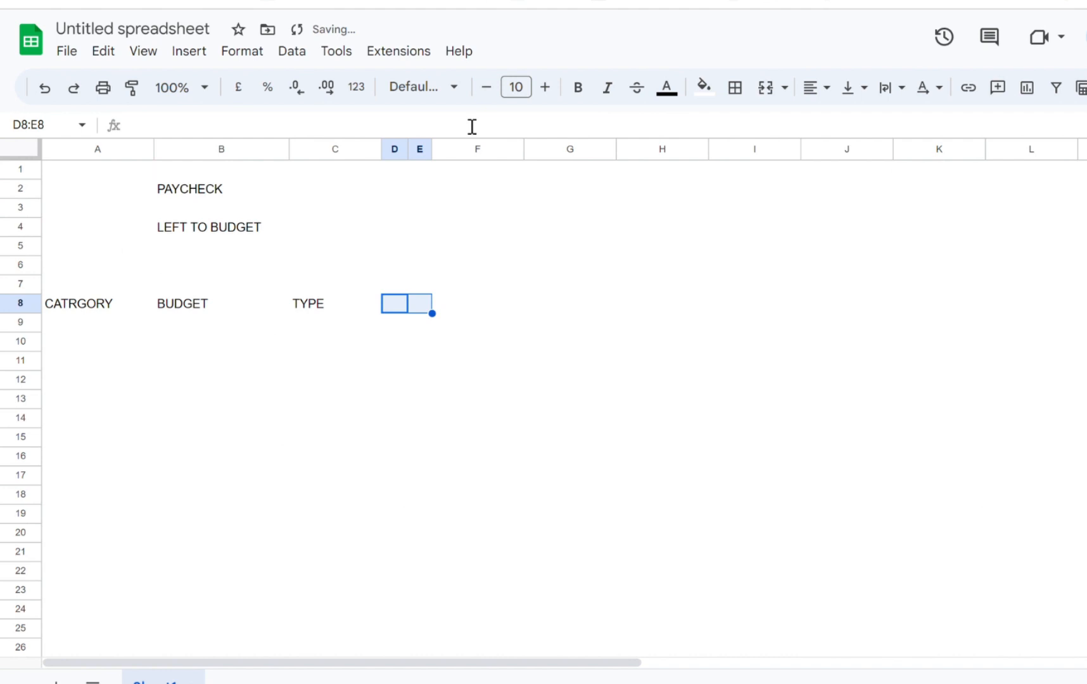
pyautogui.click(401, 309)
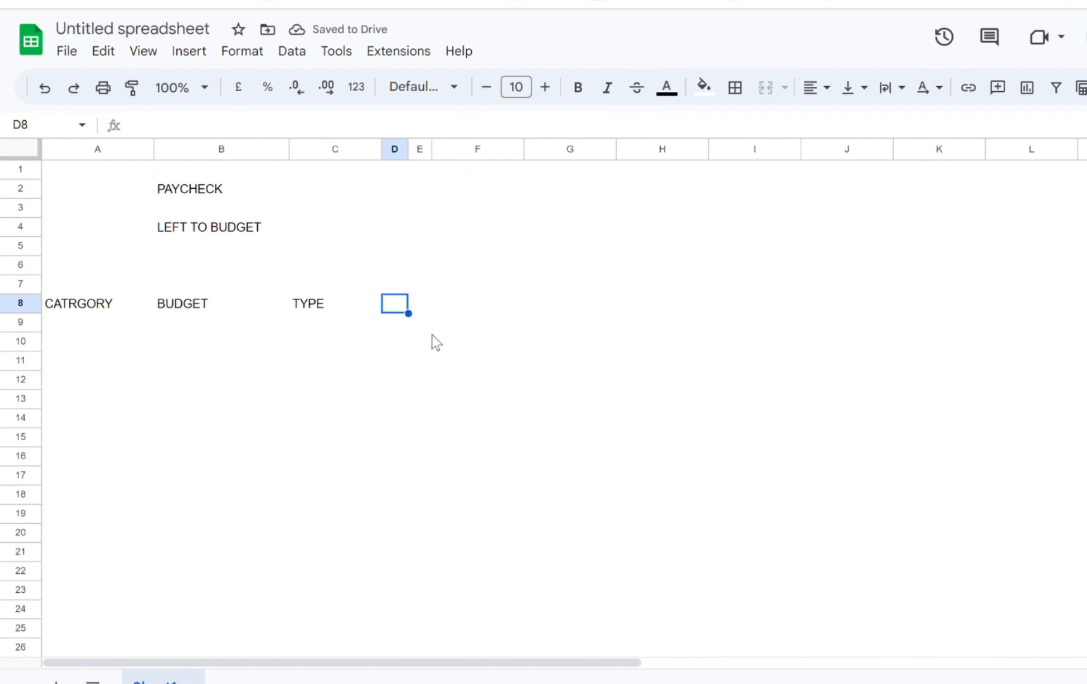
# Turn the sheet's gridlines back on
pyautogui.click(151, 56)
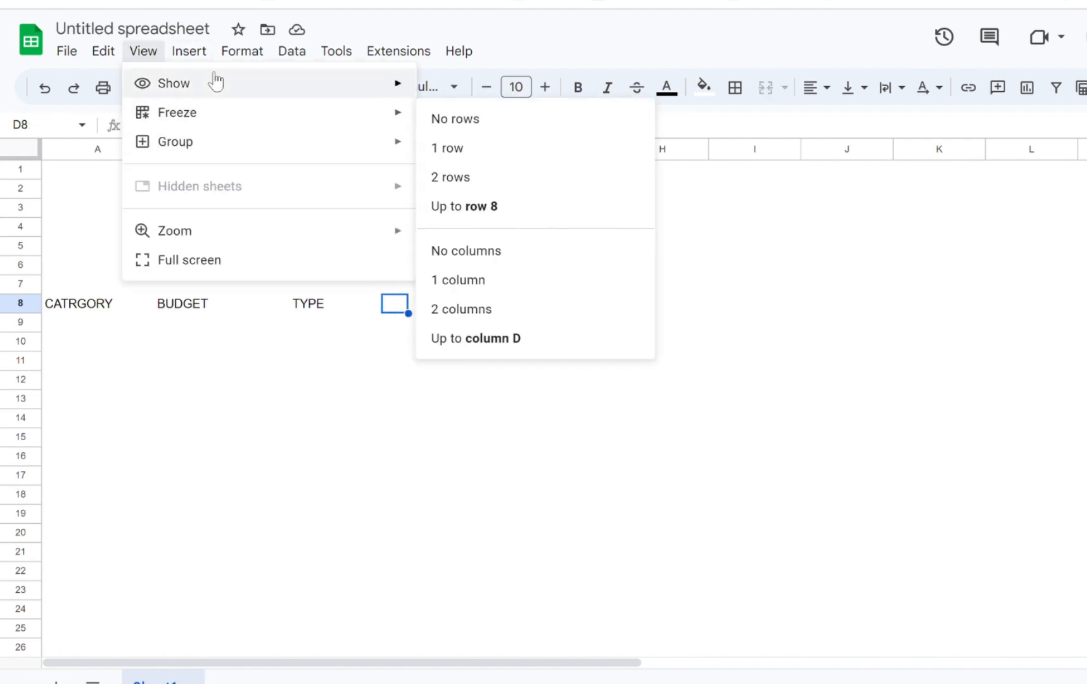
pyautogui.moveTo(236, 82)
pyautogui.click(474, 119)
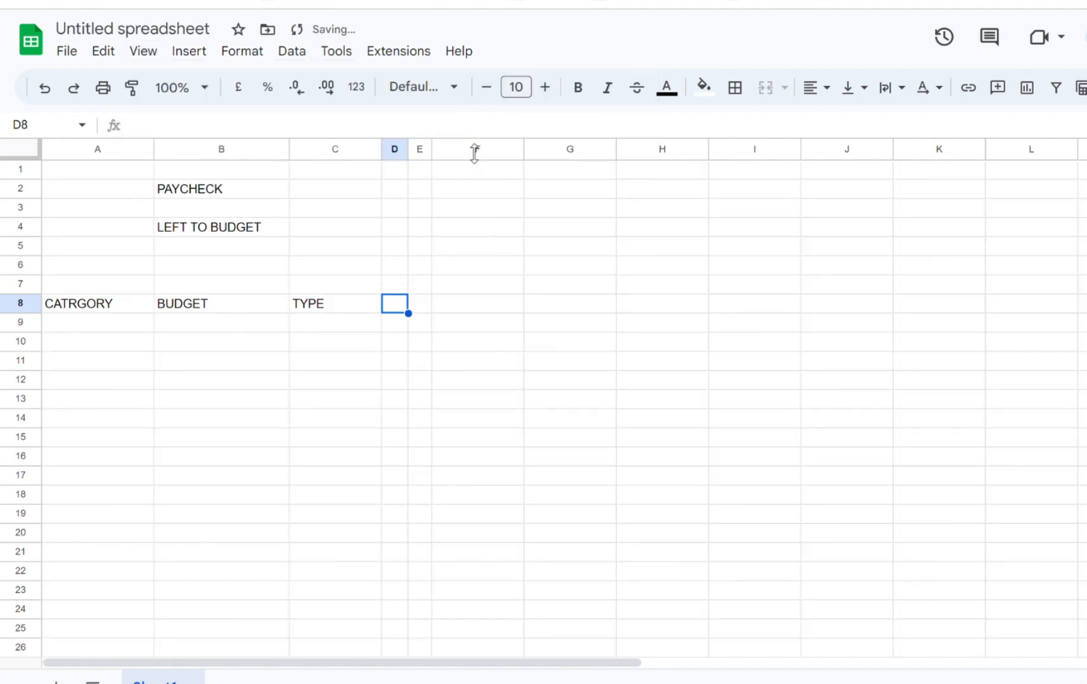
pyautogui.click(423, 305)
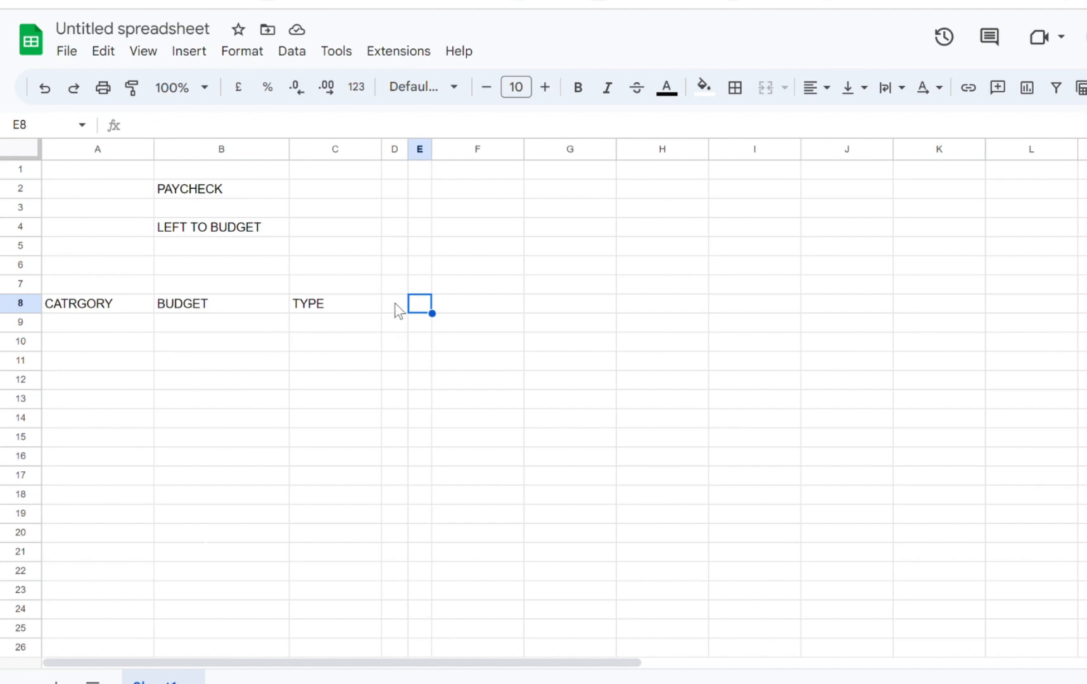
# Enter Joint Account in cell A9 as the first budget category
pyautogui.click(92, 327)
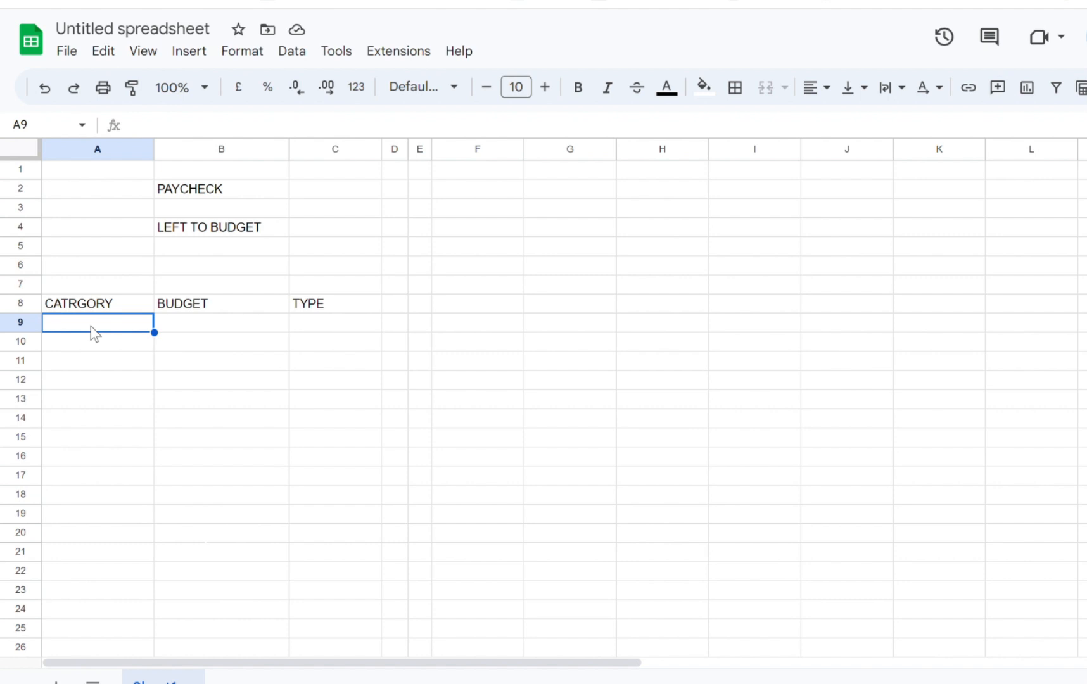
pyautogui.write('JO')
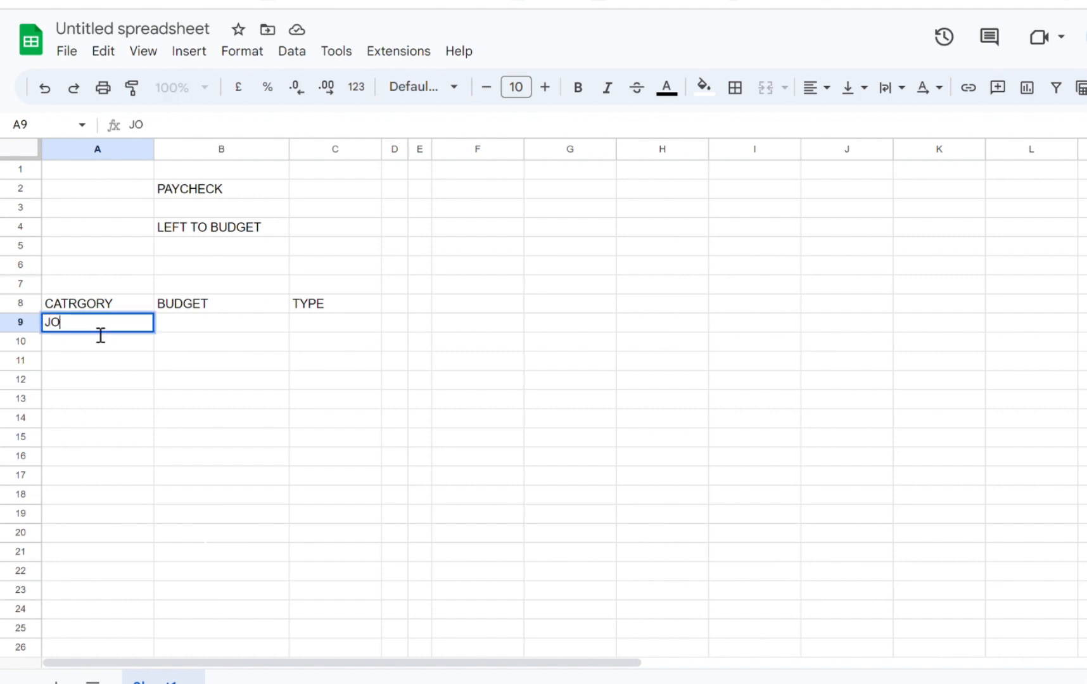
pyautogui.press('BackSpace')
pyautogui.write('oint ')
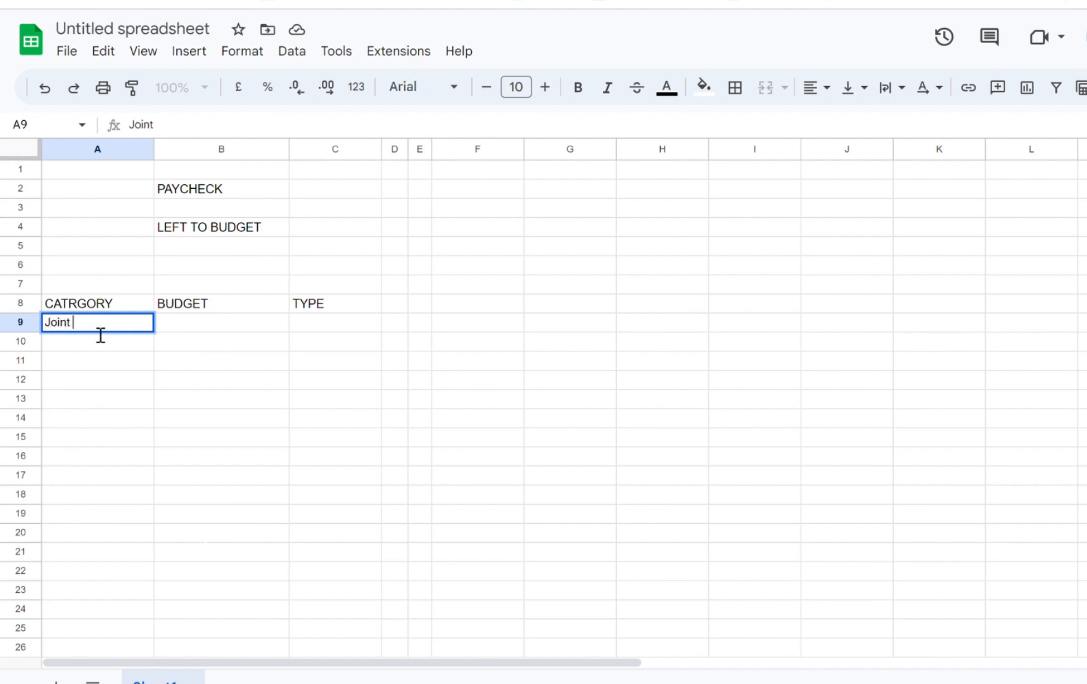
pyautogui.write('Account')
pyautogui.press('Return')
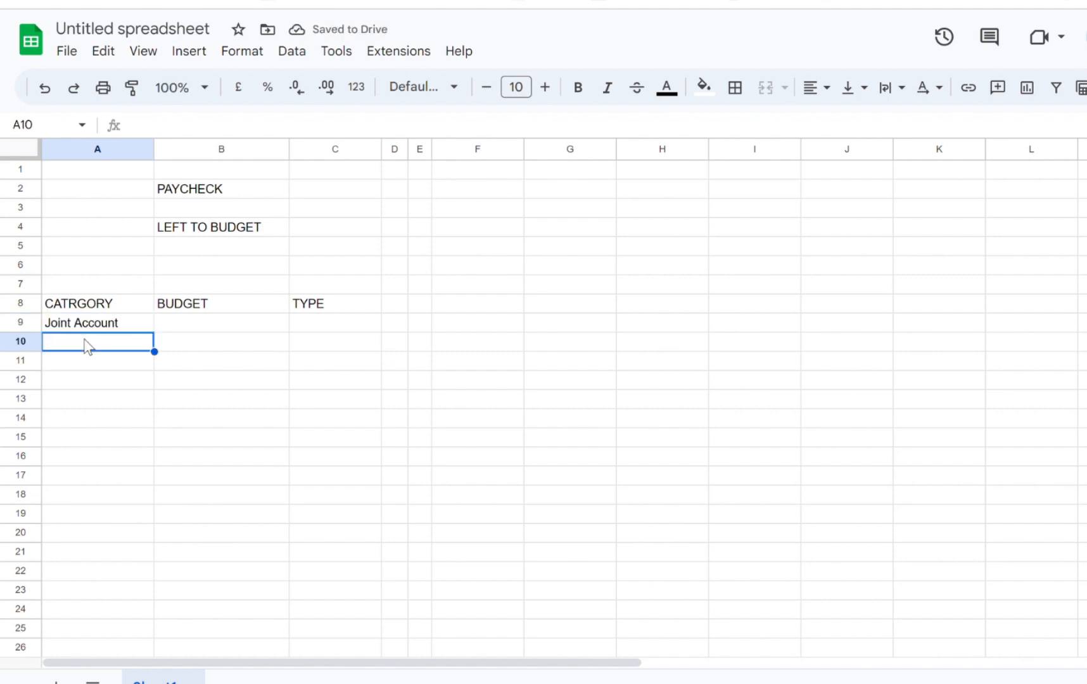
# Add the categories phone \bills in cell A10 and Netfelx in cell A11
pyautogui.write('phone \\b')
pyautogui.press('BackSpace')
pyautogui.write('\x08ill')
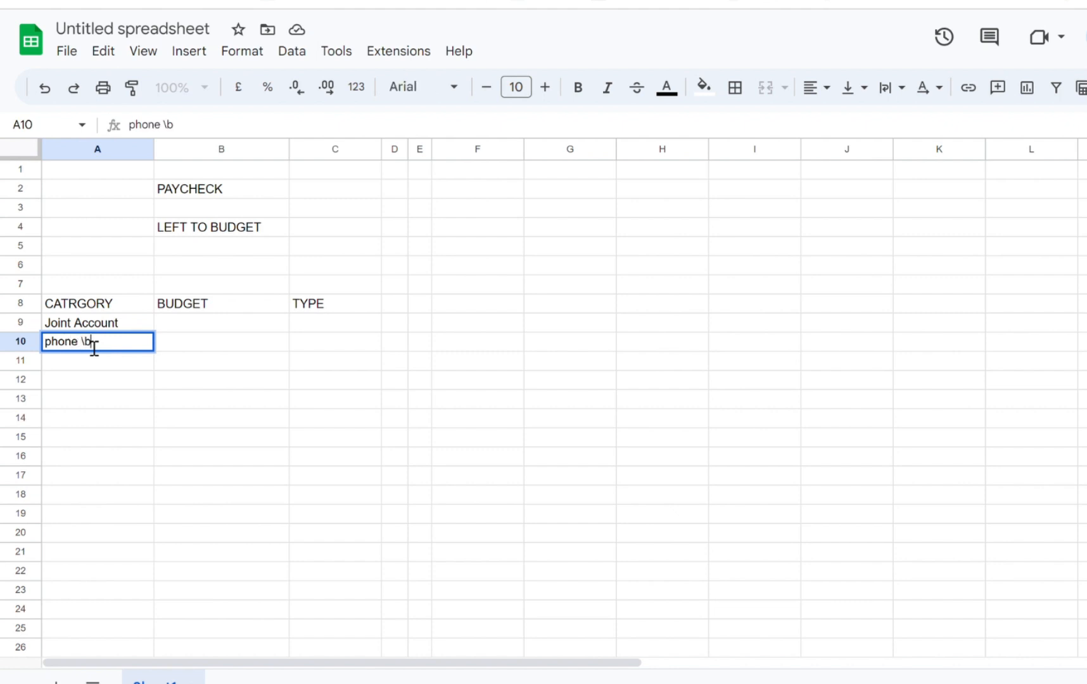
pyautogui.write('s')
pyautogui.press('Return')
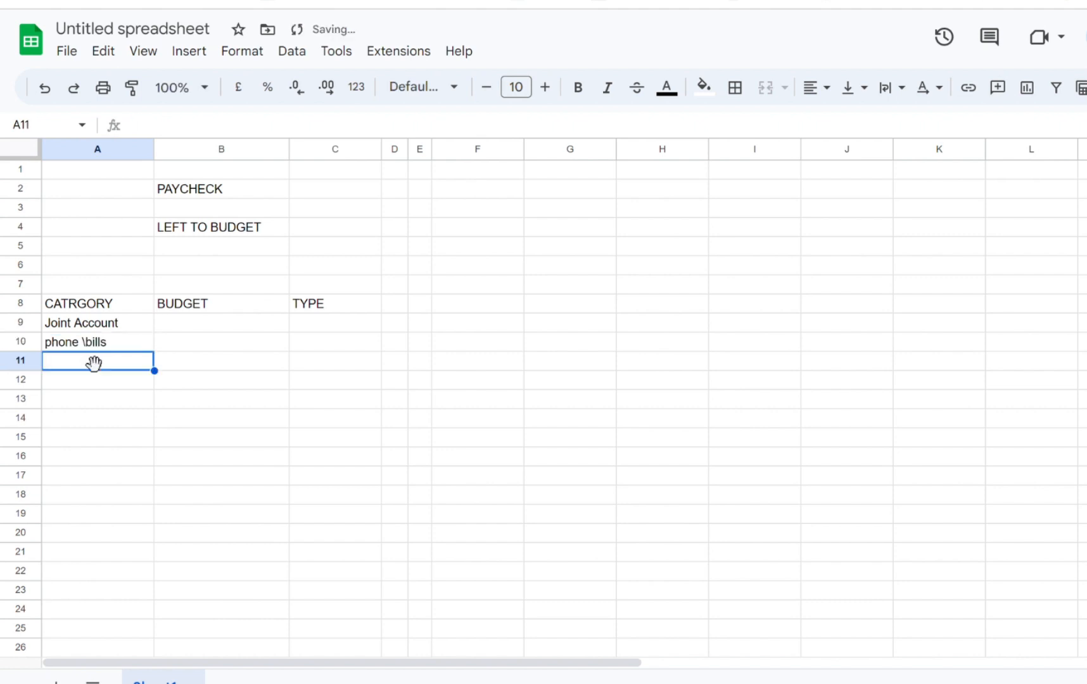
pyautogui.write('Netfelx')
pyautogui.press('Return')
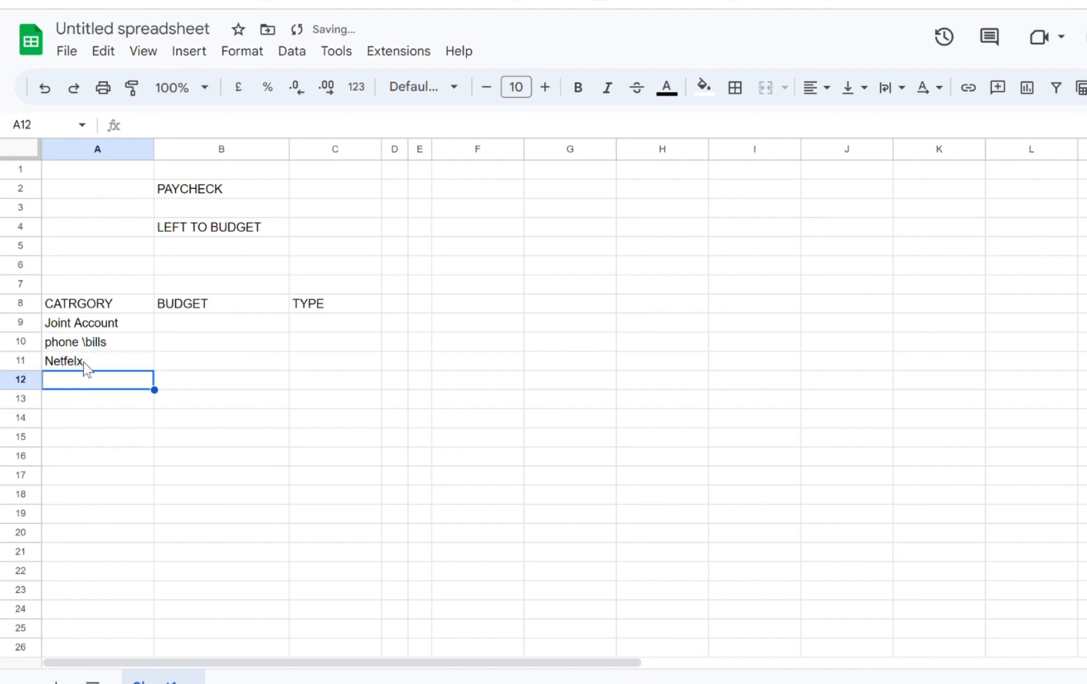
# Correct the spelling of the category in cell A11 to Netflix
pyautogui.click(84, 362)
pyautogui.press('Return')
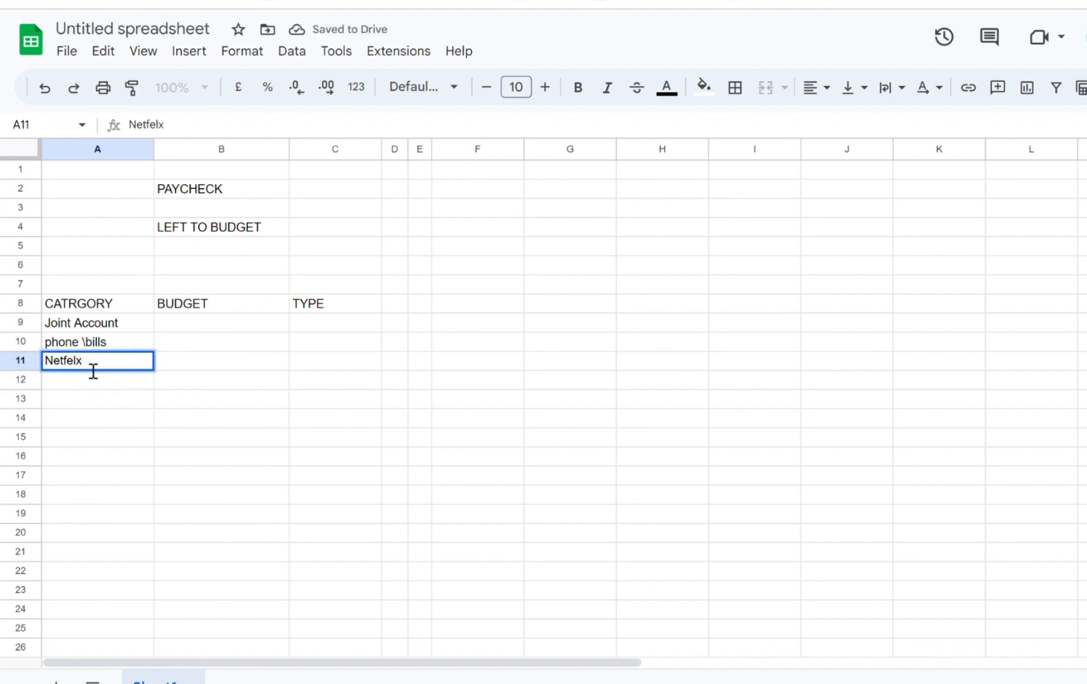
pyautogui.press('BackSpace')
pyautogui.press('BackSpace')
pyautogui.press('BackSpace')
pyautogui.write('lix')
pyautogui.press('Return')
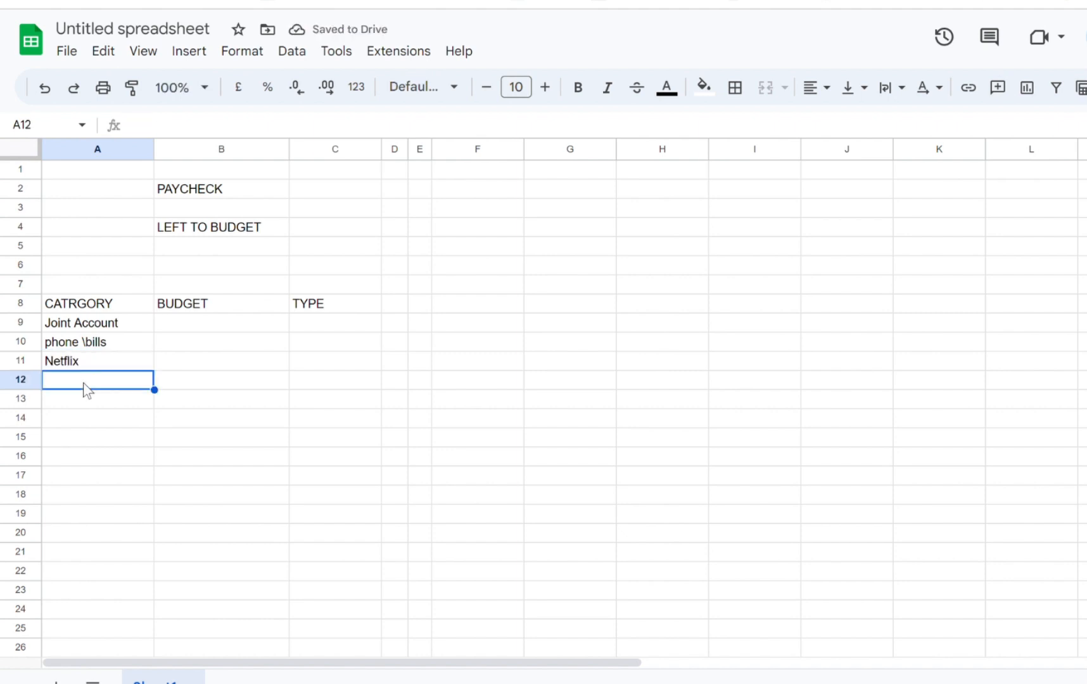
# Add the categories Sliming world in cell A12 and Gym membership in cell A13
pyautogui.write('Sliming word')
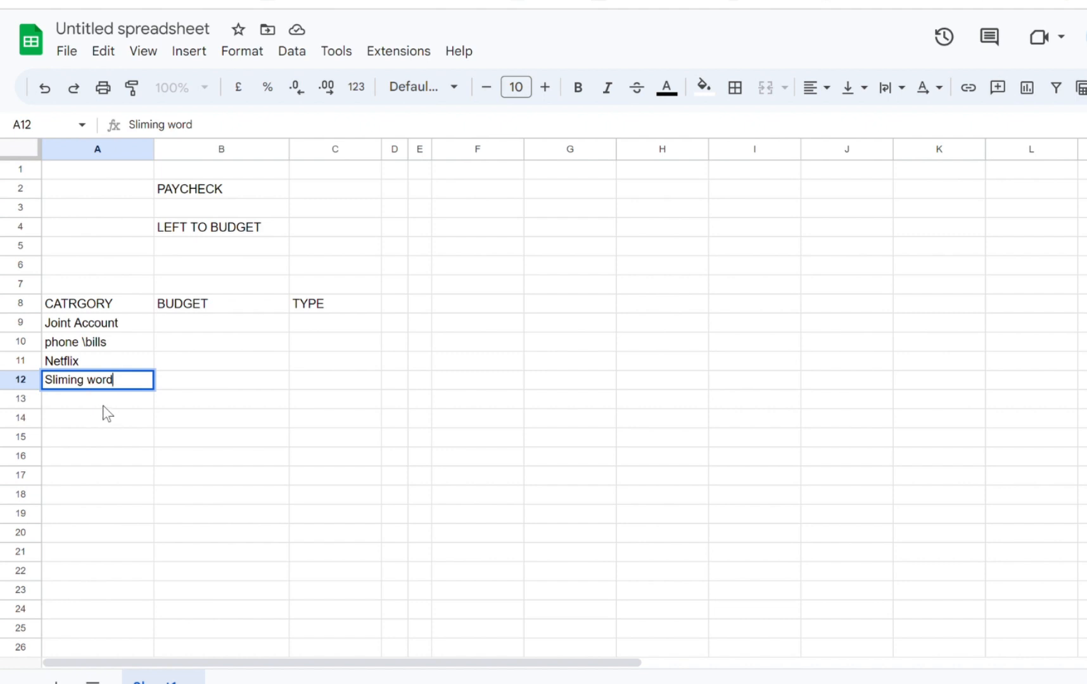
pyautogui.press('BackSpace')
pyautogui.write('ld')
pyautogui.press('Return')
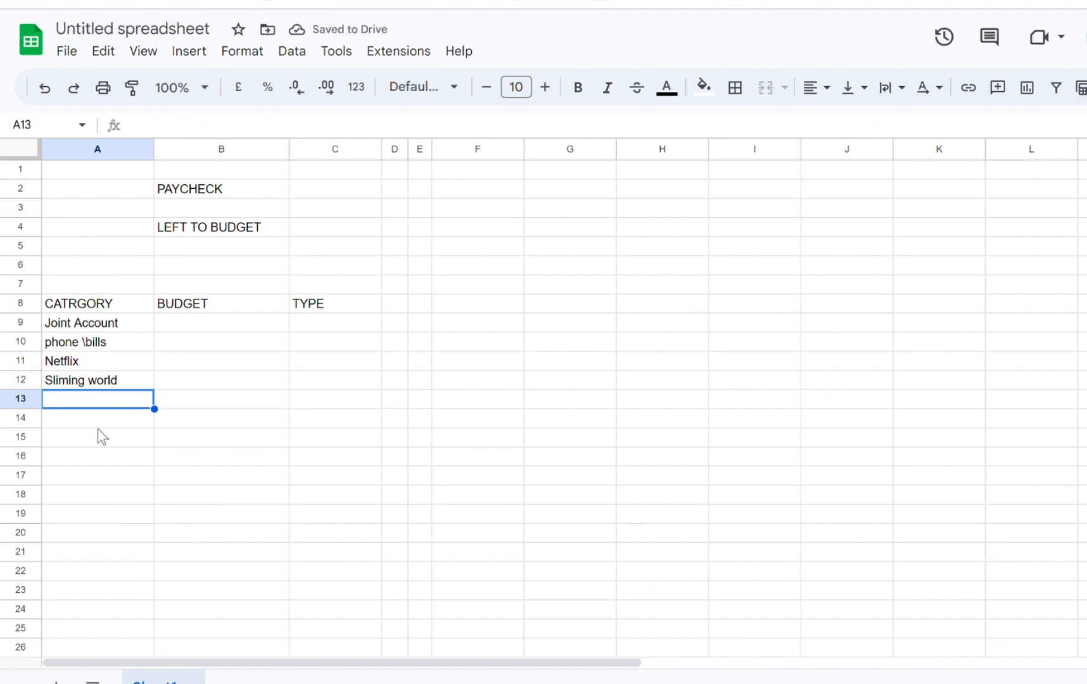
pyautogui.write('Gym')
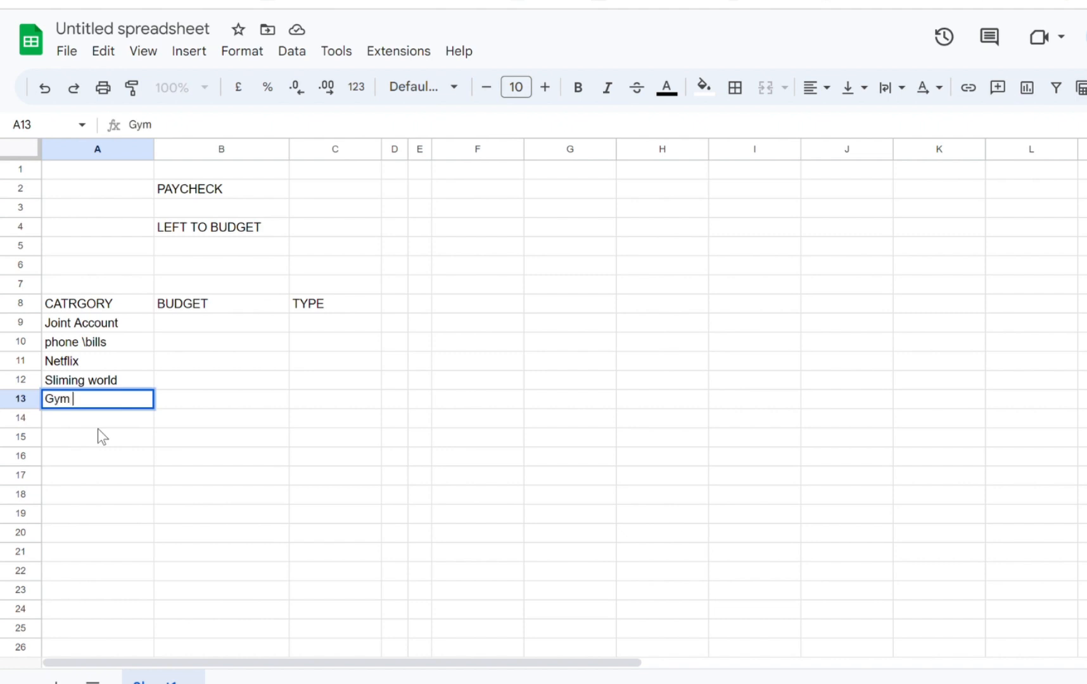
pyautogui.write(' membership')
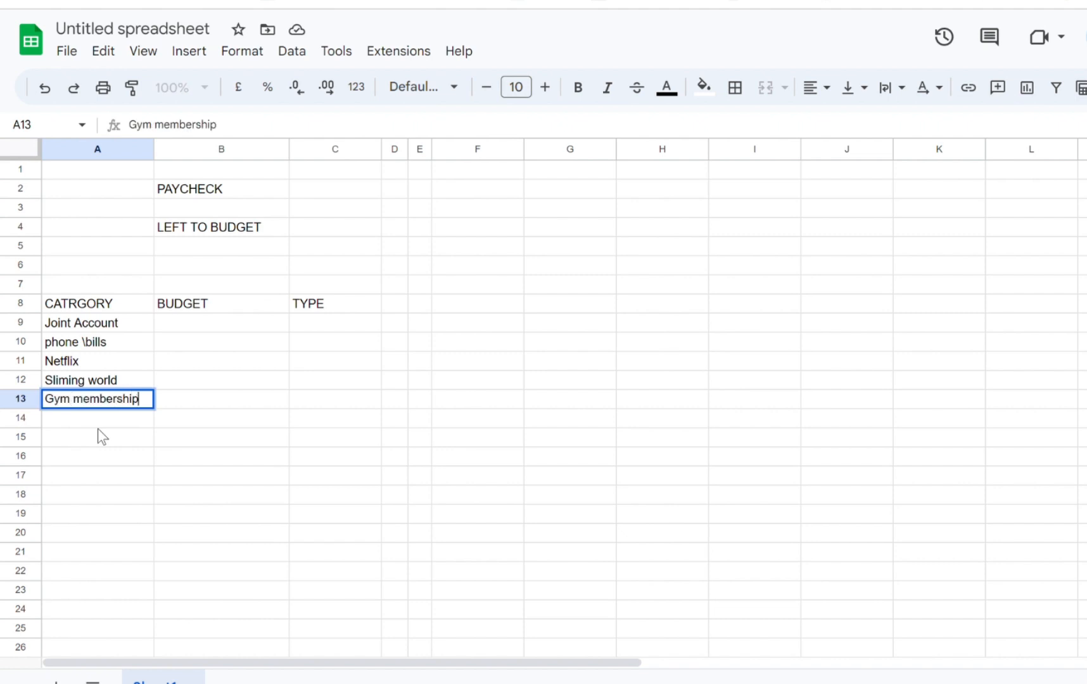
pyautogui.press('Return')
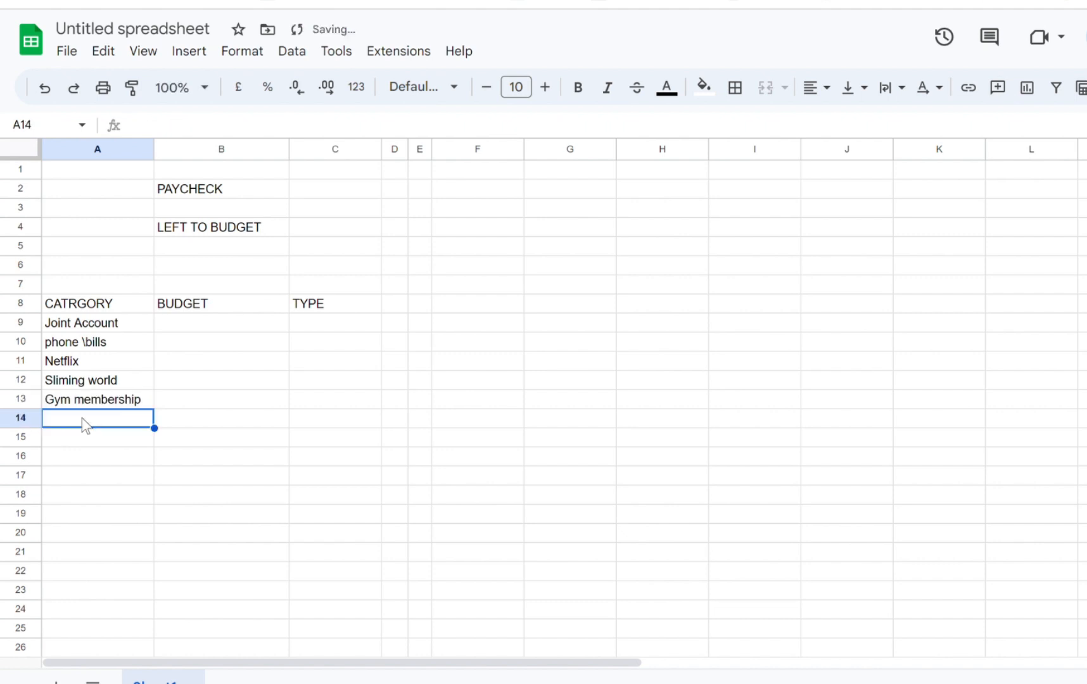
# Add the categories Food in cell A14 and Savings in cell A15
pyautogui.write('Foo')
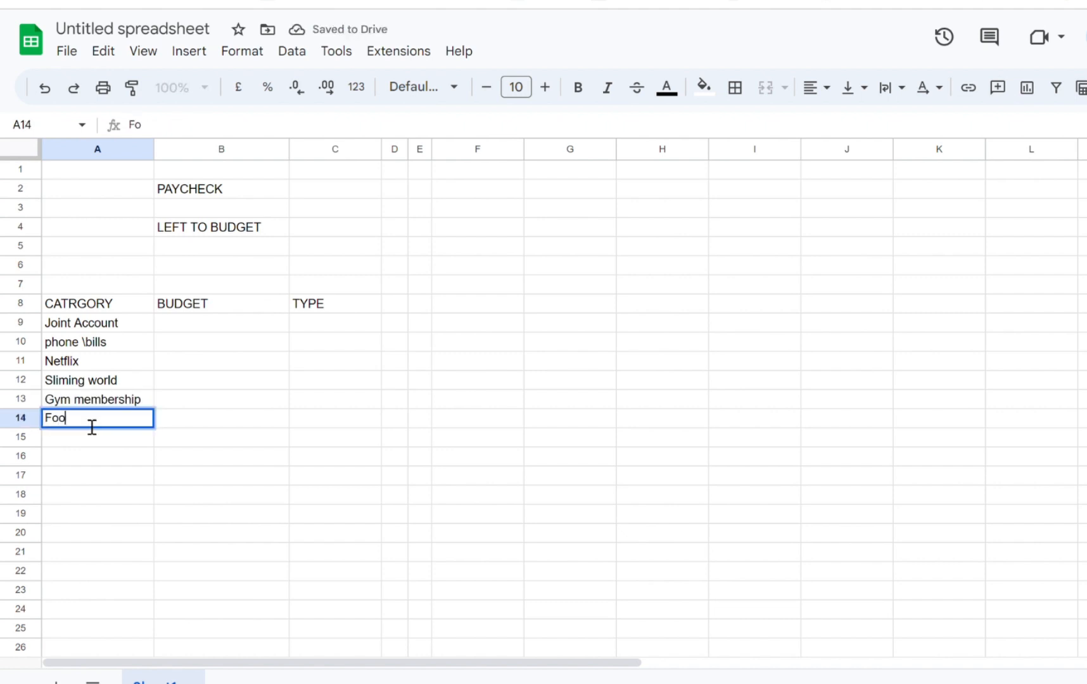
pyautogui.write('d')
pyautogui.press('Return')
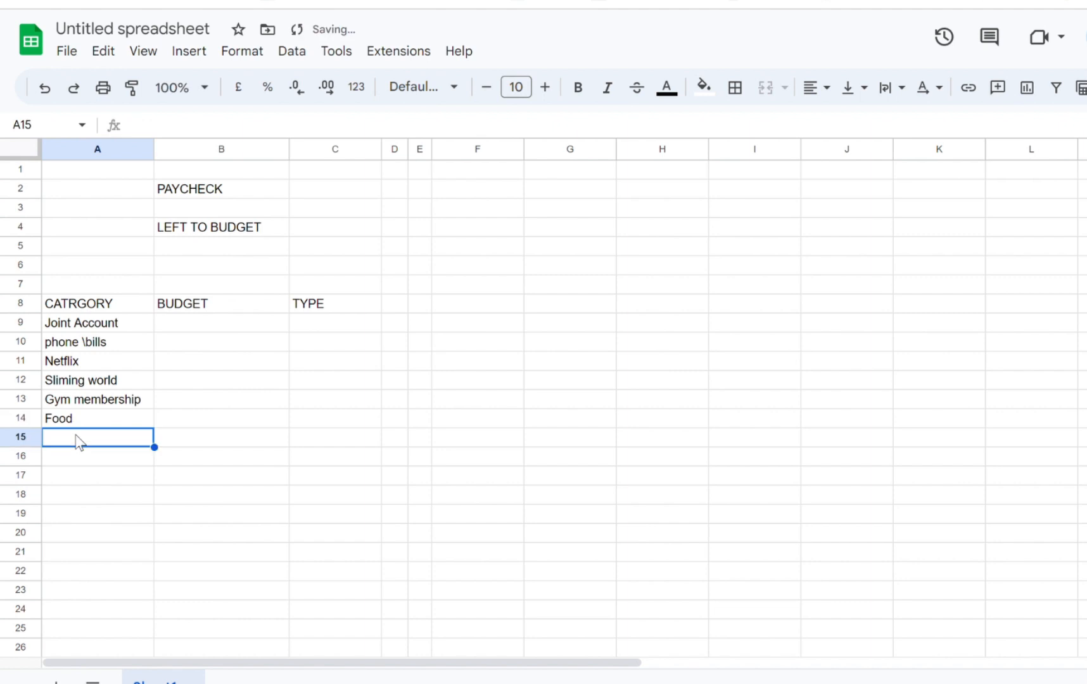
pyautogui.write('S')
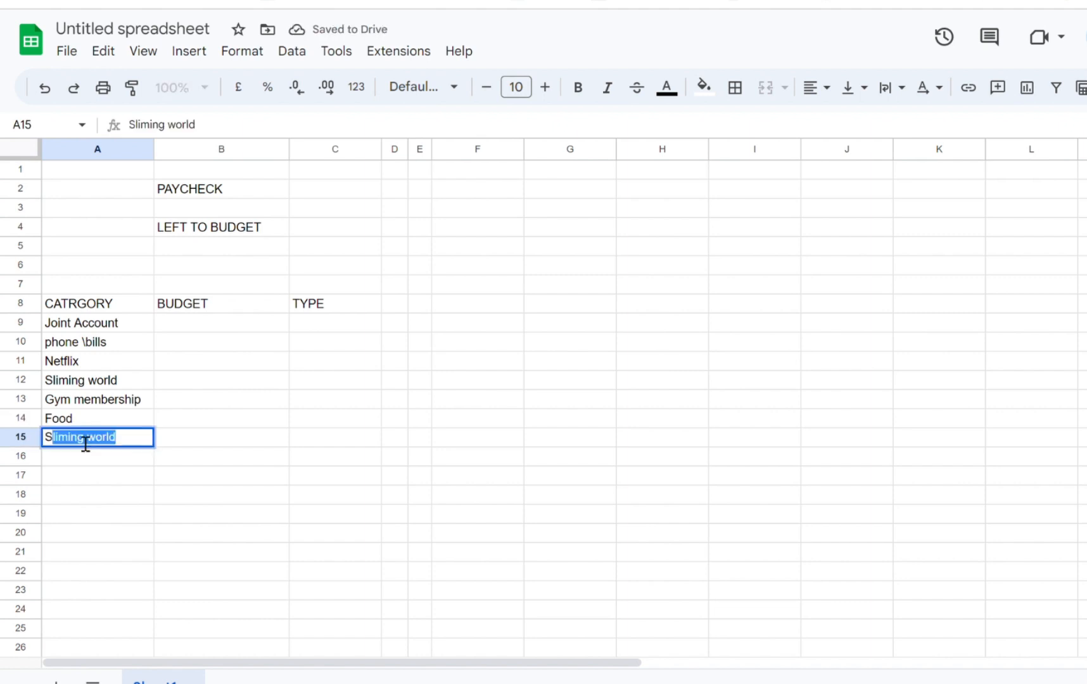
pyautogui.write('avin')
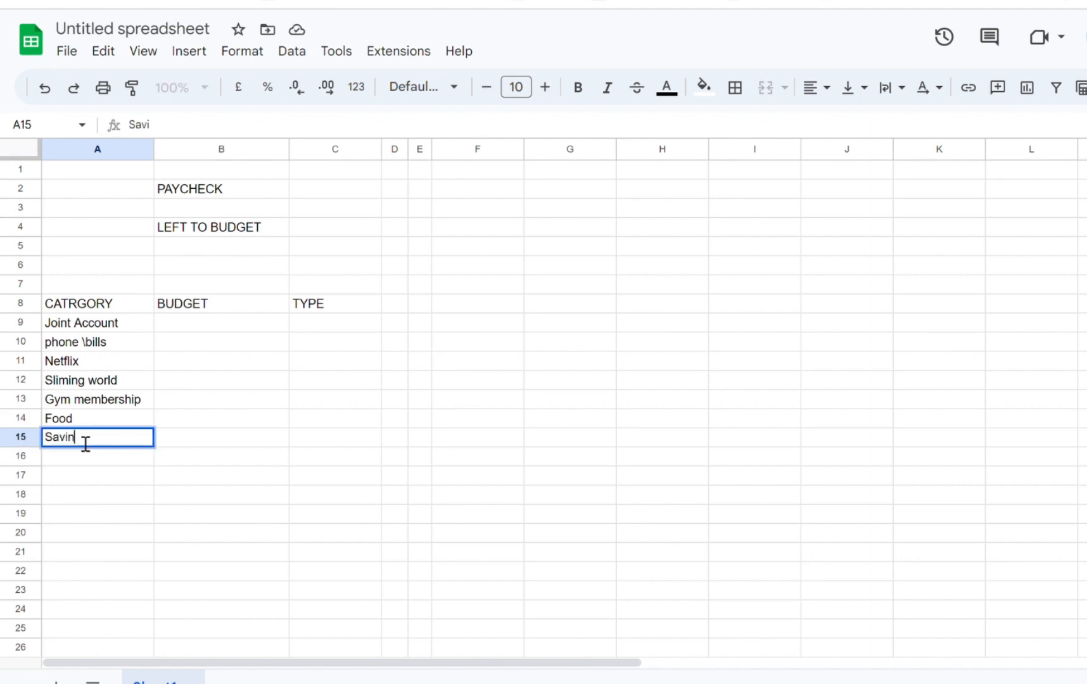
pyautogui.write('gs')
pyautogui.press('Return')
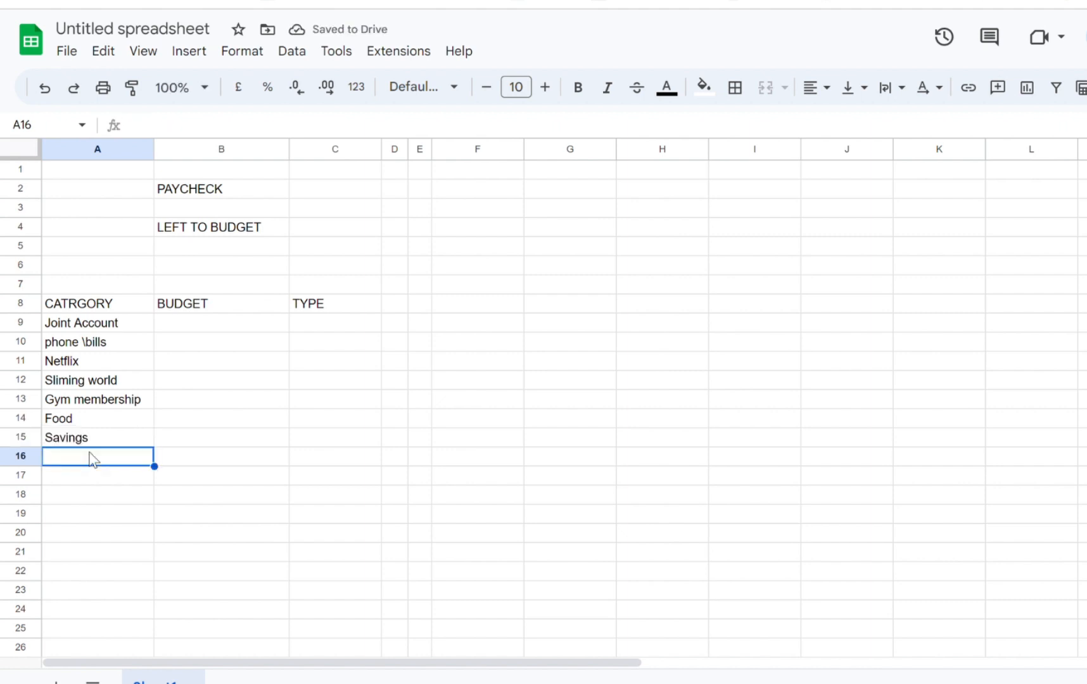
# Add the categories Payoverdraft in cell A16 and Credit Card in cell A17
pyautogui.write('P')
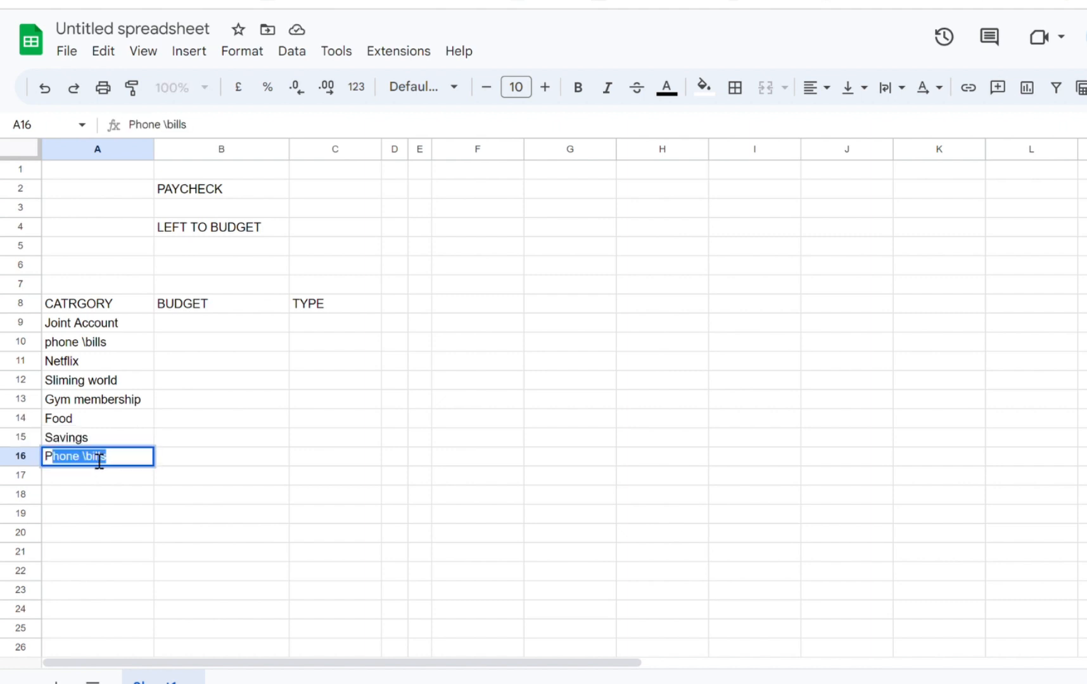
pyautogui.write('ayover')
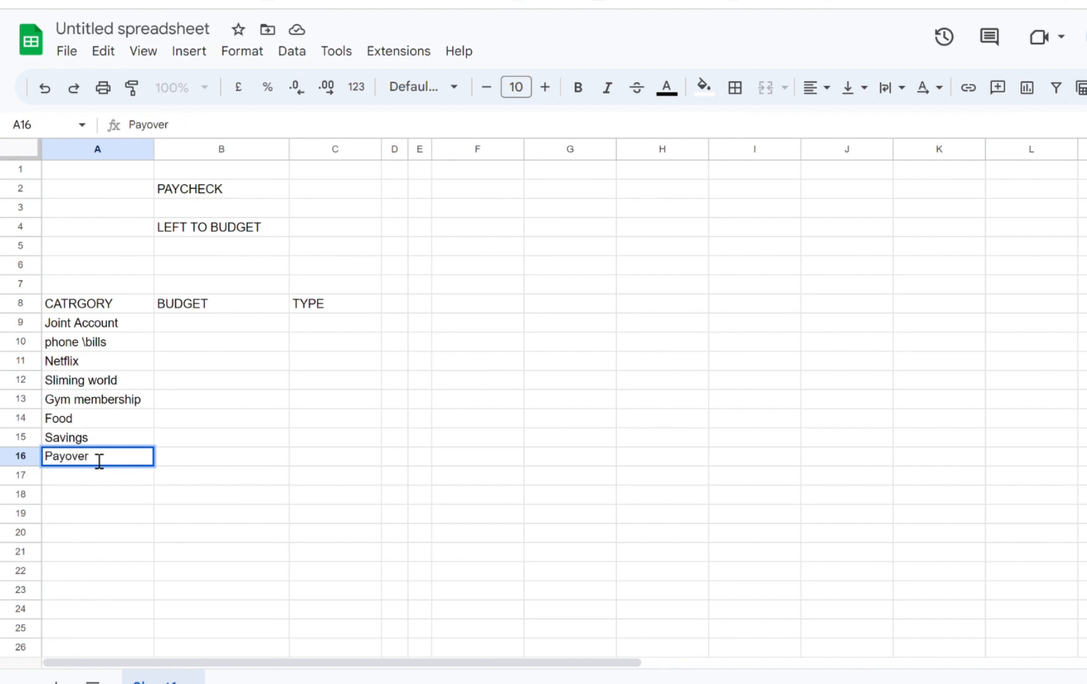
pyautogui.write('draft')
pyautogui.click(93, 480)
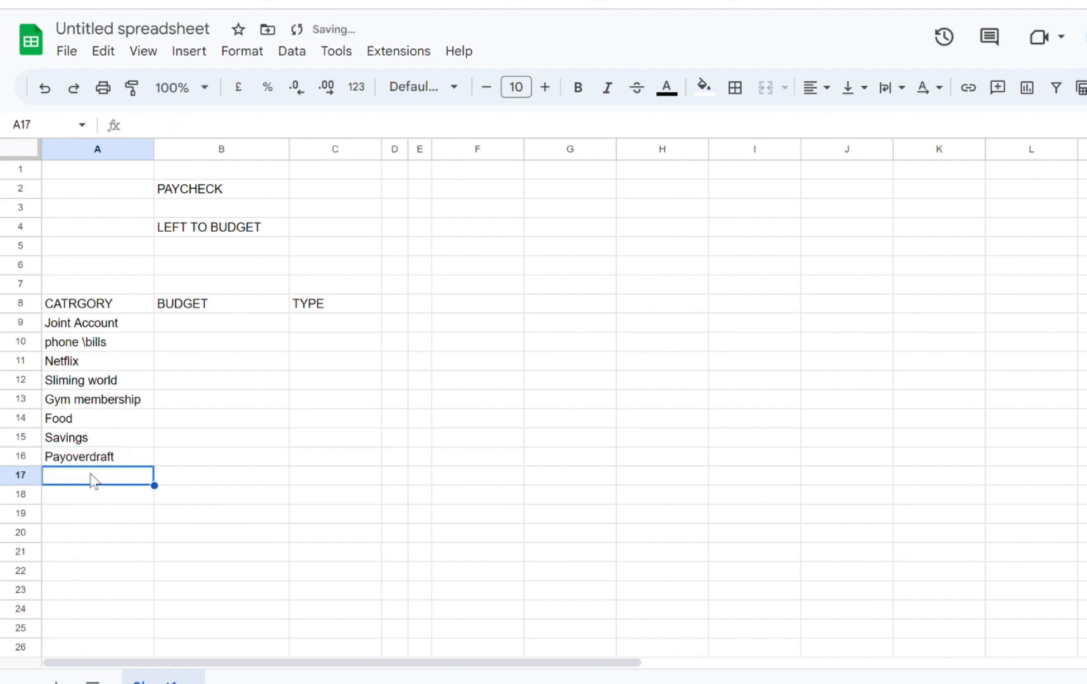
pyautogui.write('Cre')
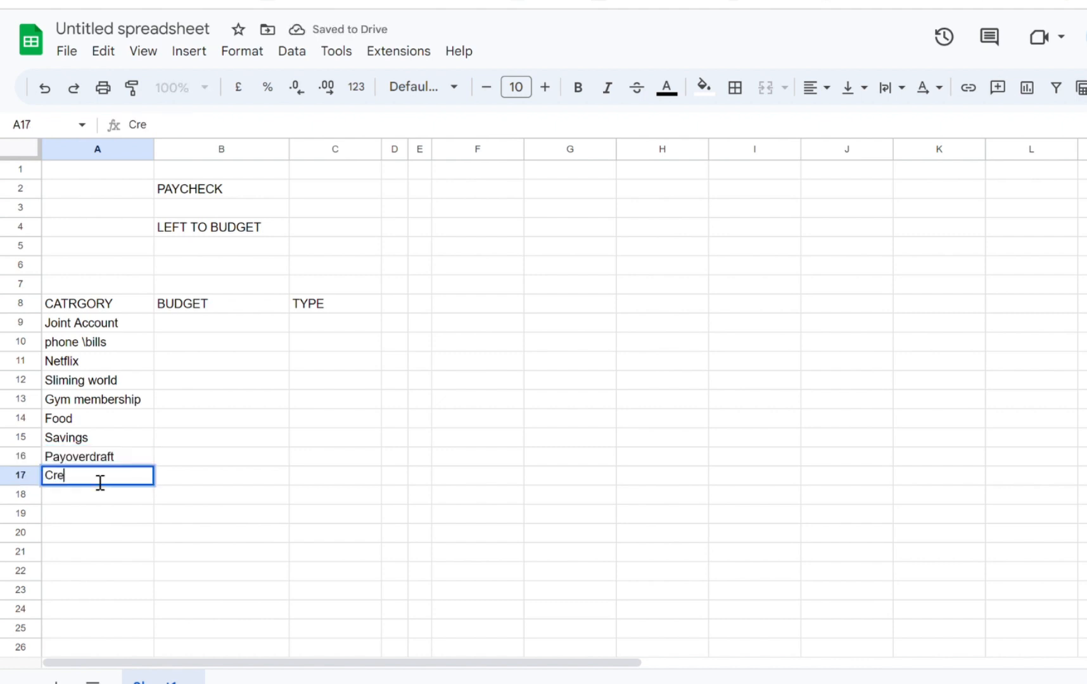
pyautogui.write('dit Card')
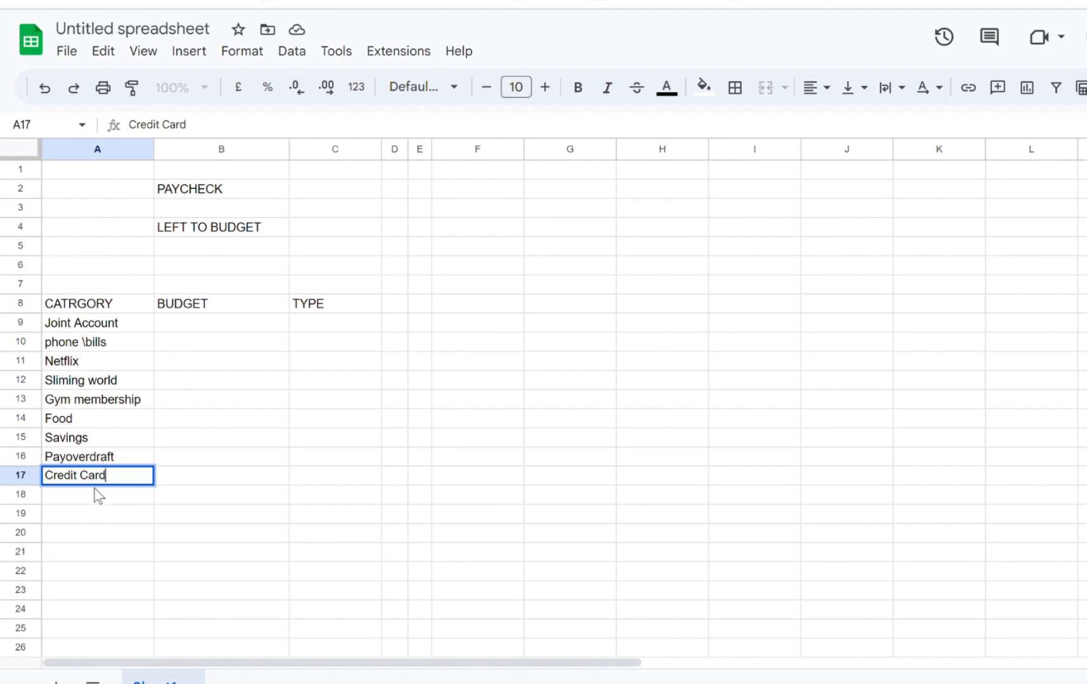
# Add the categories Luisure in cell A18 and Business in cell A19
pyautogui.click(102, 496)
pyautogui.write('Luisure')
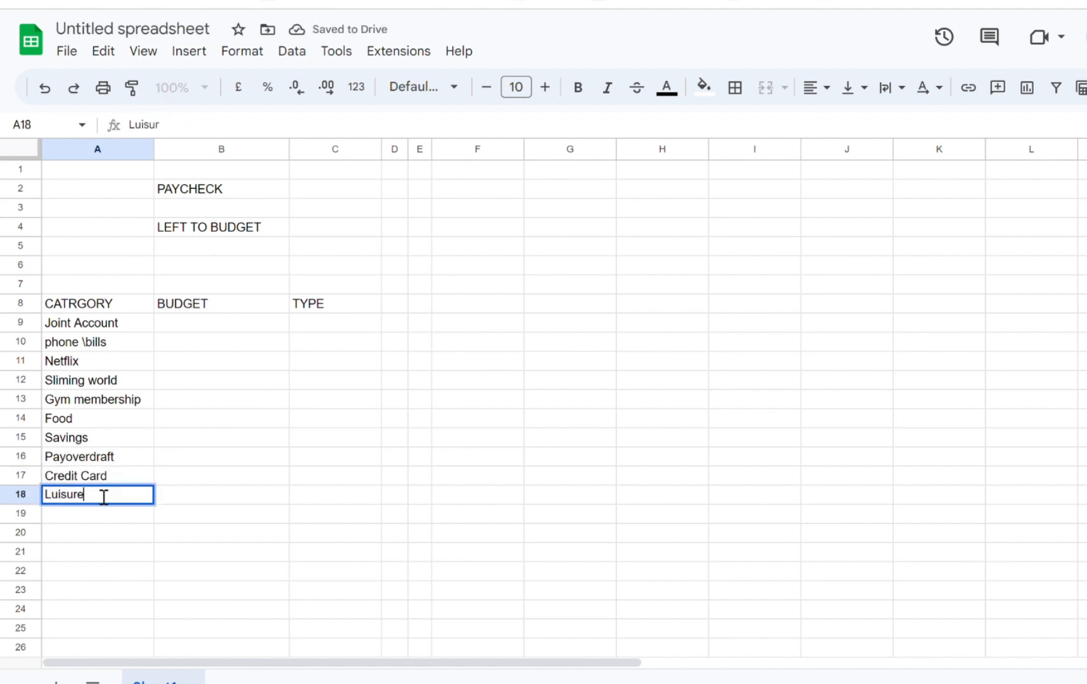
pyautogui.click(80, 521)
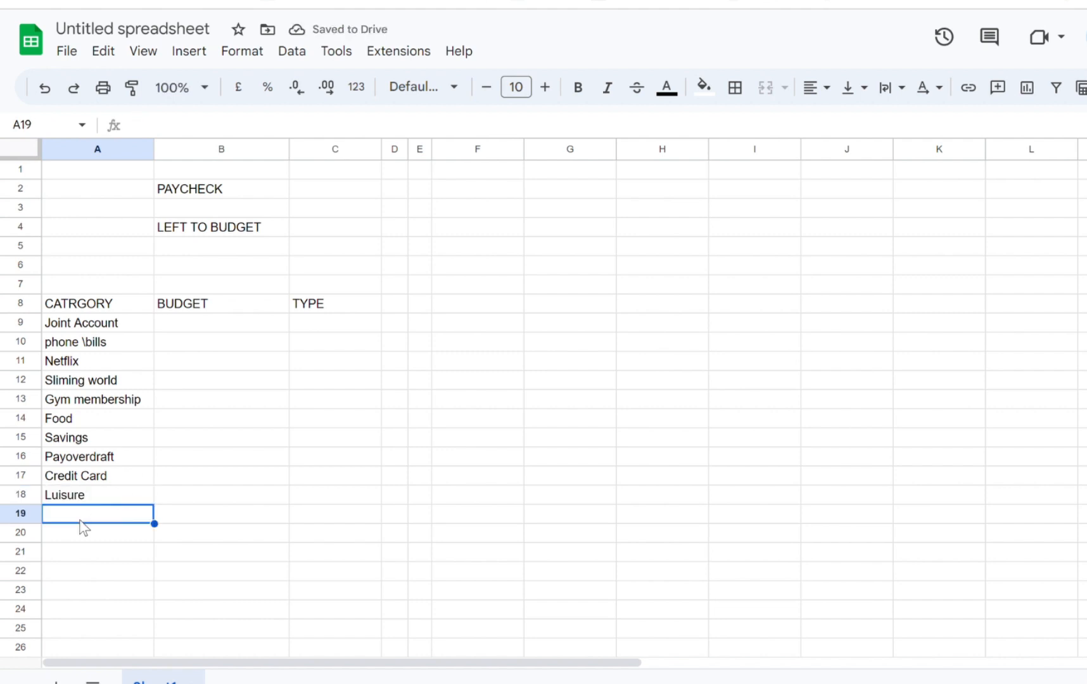
pyautogui.write('Business')
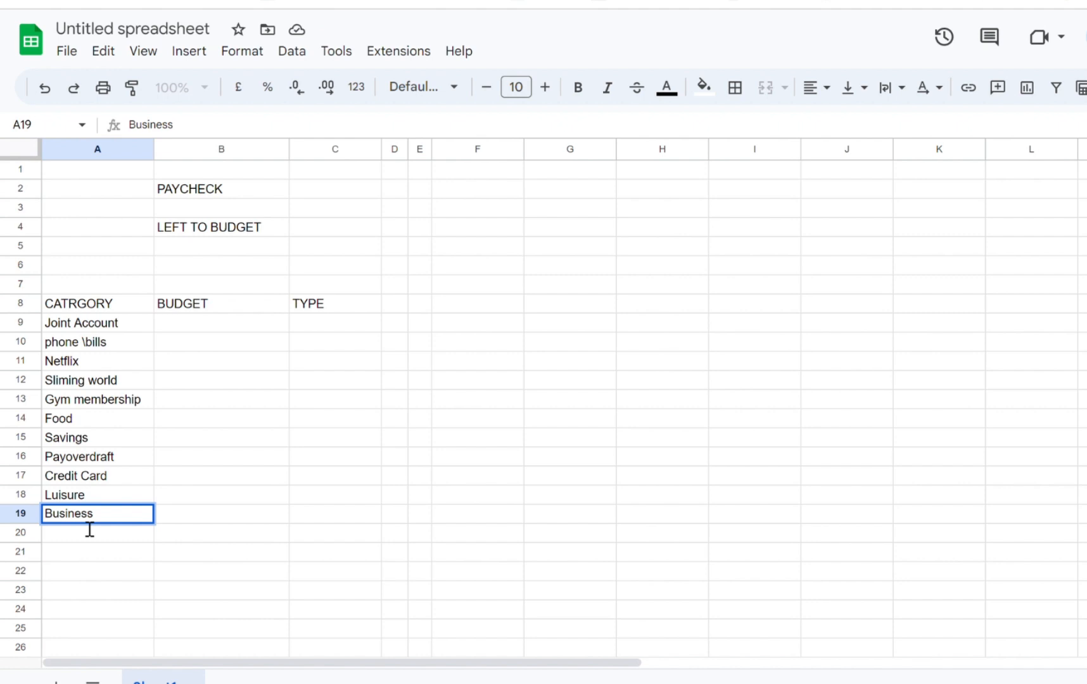
pyautogui.click(219, 322)
# Insert drop-downs in the TYPE column for all listed categories, cells C9:C19
pyautogui.click(358, 327)
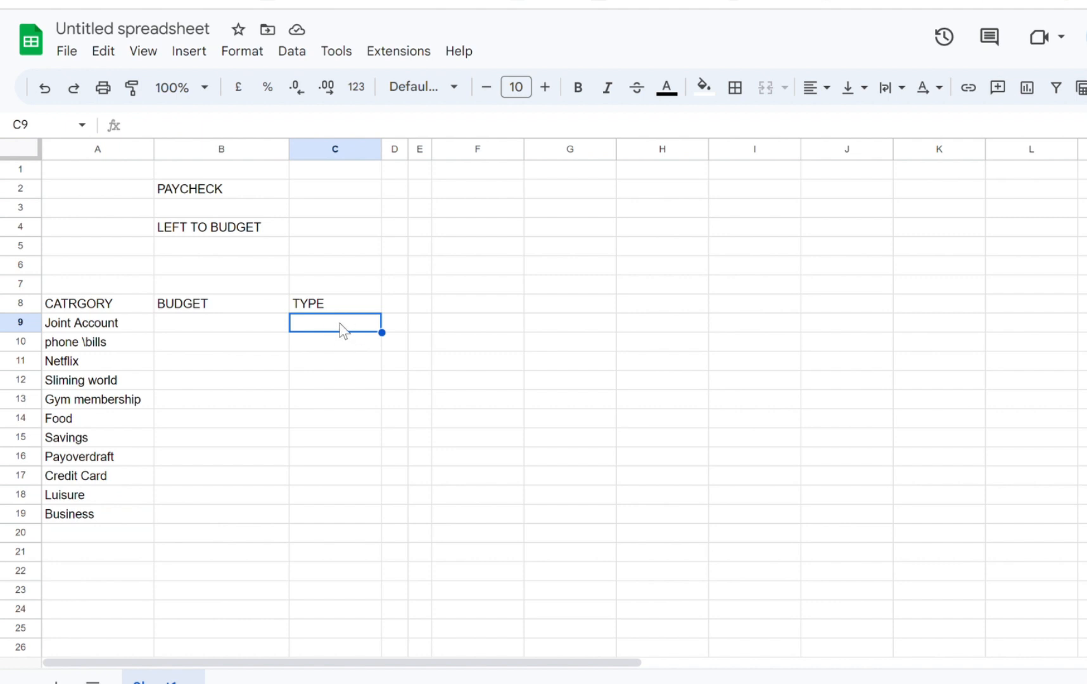
pyautogui.moveTo(356, 329); pyautogui.dragTo(360, 522)
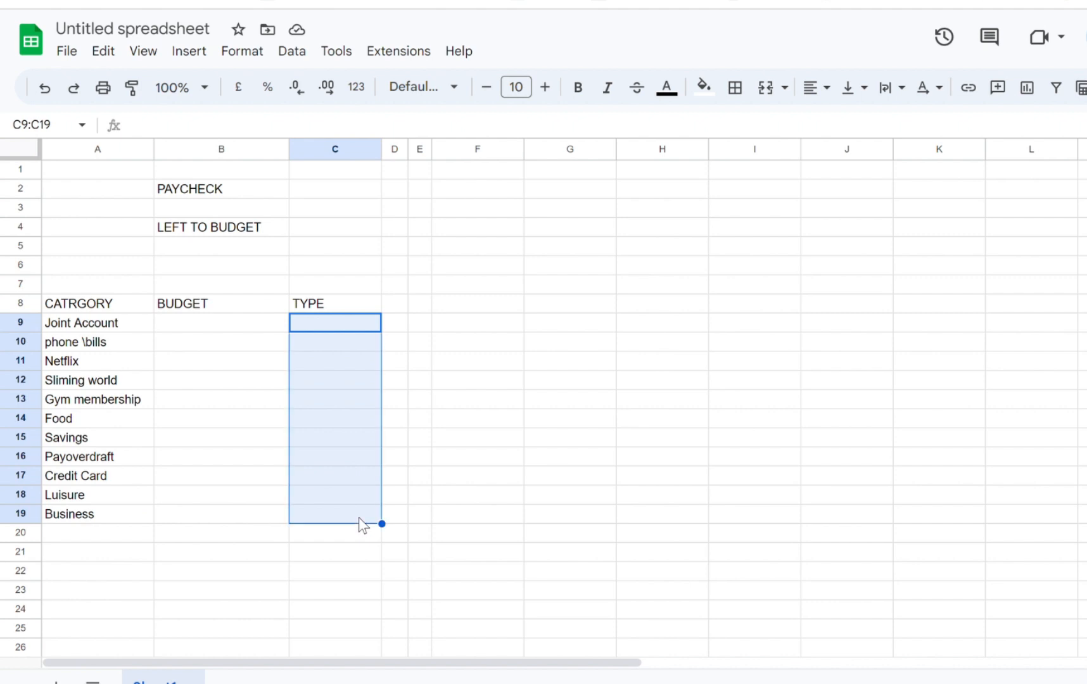
pyautogui.click(201, 50)
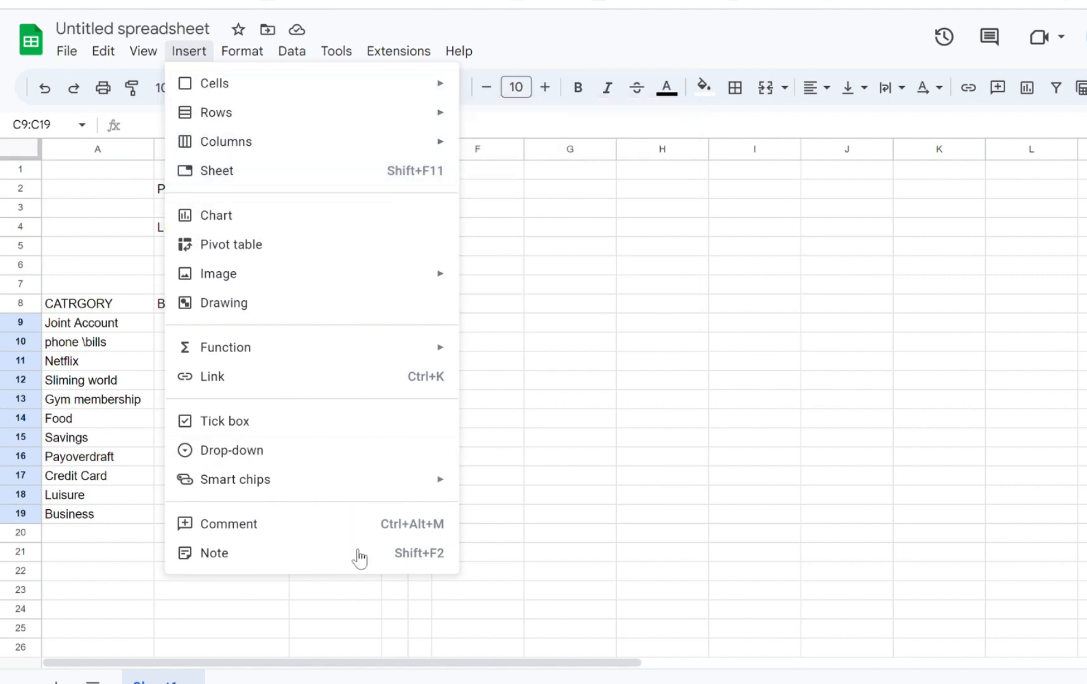
pyautogui.click(336, 464)
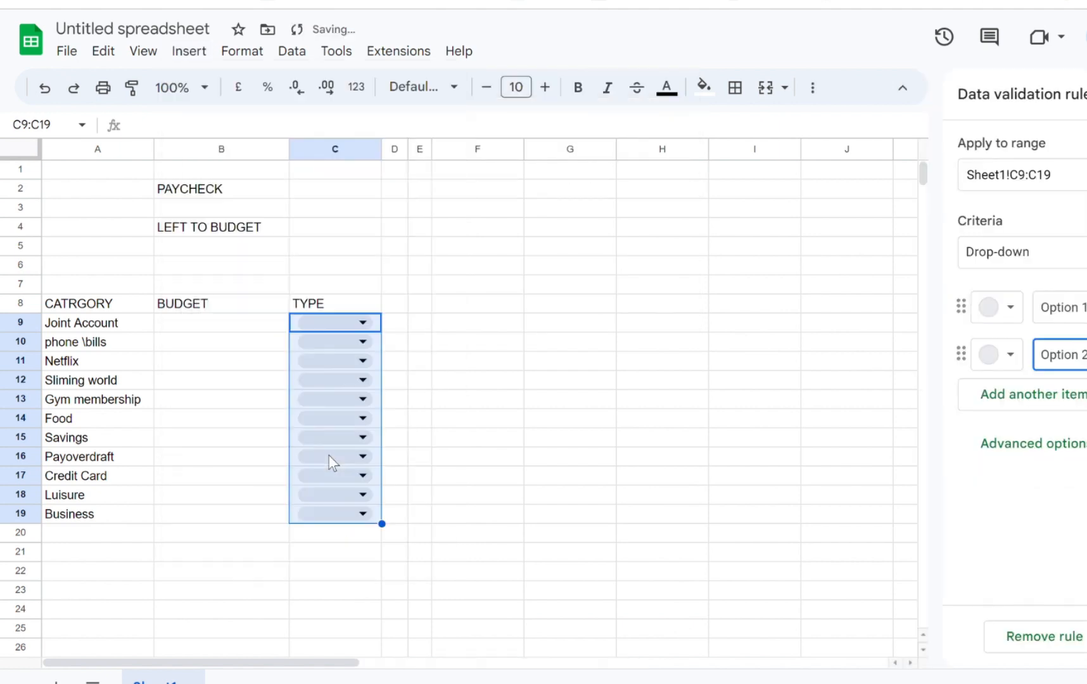
# Name the first two options of the TYPE drop-down Expenses and Savings
pyautogui.click(1065, 307)
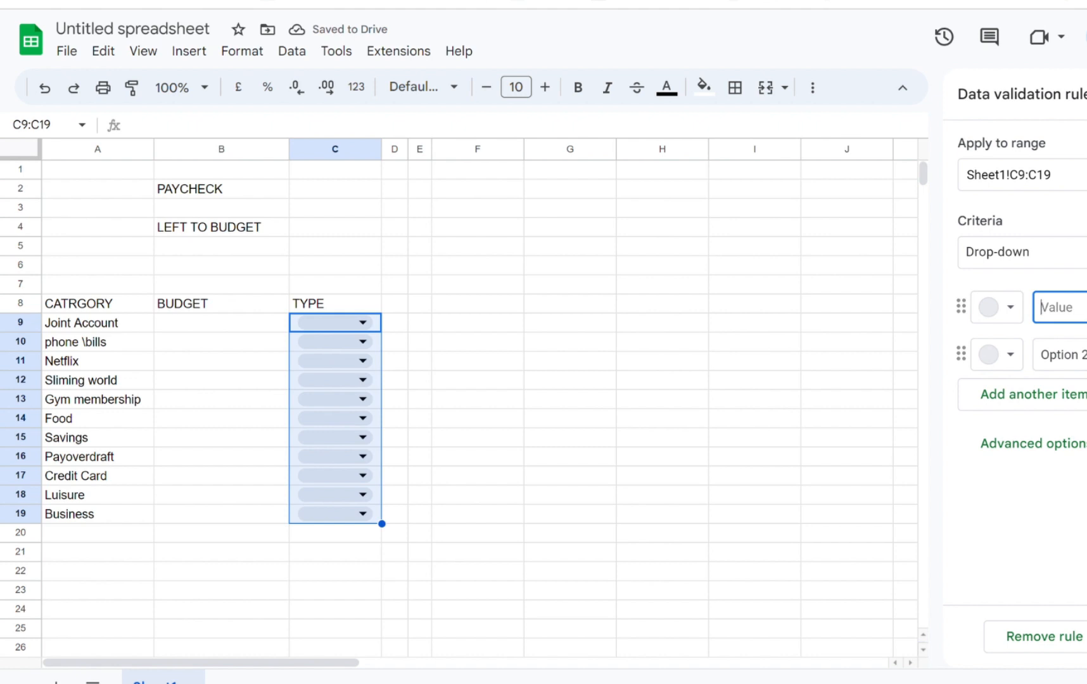
pyautogui.write('Expense')
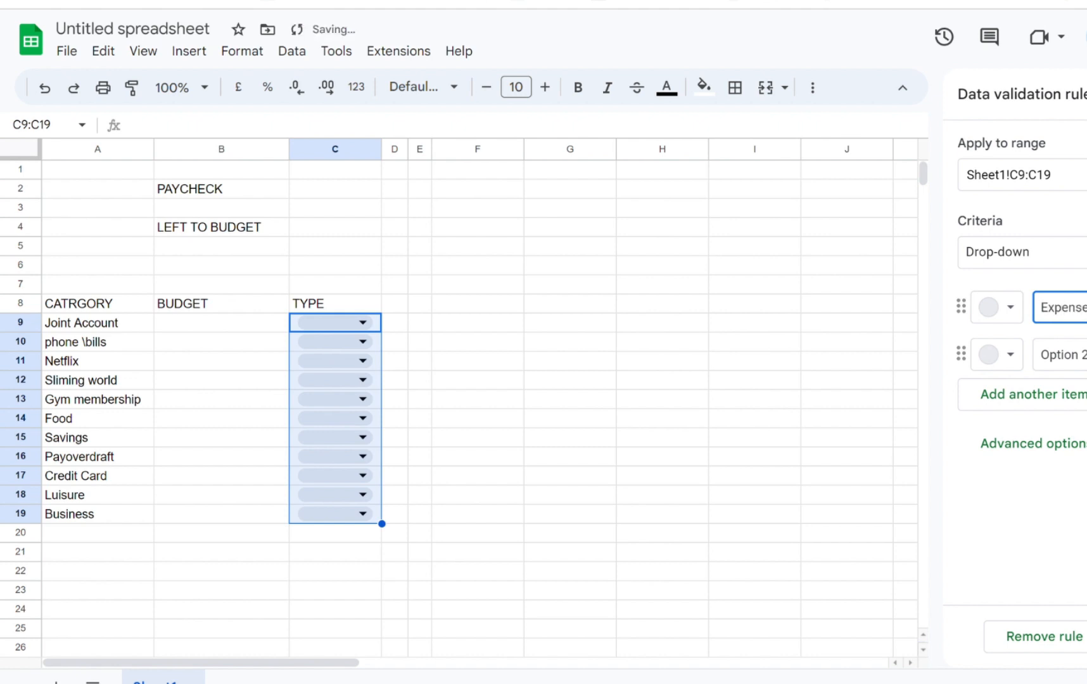
pyautogui.click(1082, 356)
pyautogui.press('BackSpace')
pyautogui.press('BackSpace')
pyautogui.press('BackSpace')
pyautogui.press('BackSpace')
pyautogui.press('BackSpace')
pyautogui.press('BackSpace')
pyautogui.press('BackSpace')
pyautogui.press('BackSpace')
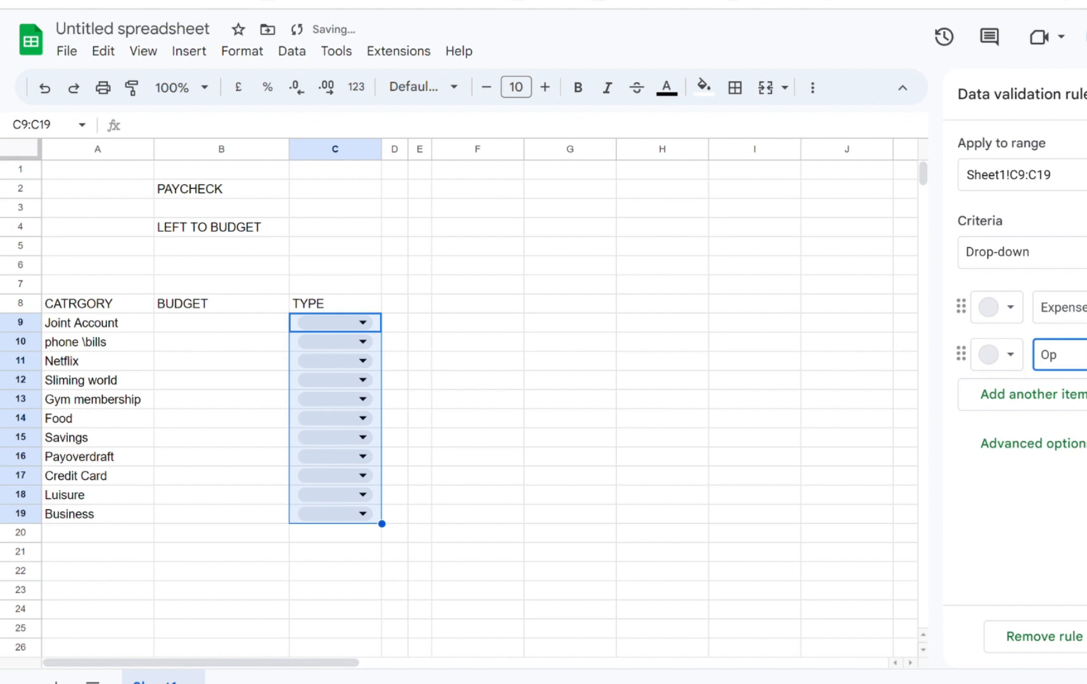
pyautogui.write('Savings')
# Add two more options, Investment and Liability, to the TYPE drop-down
pyautogui.click(1048, 409)
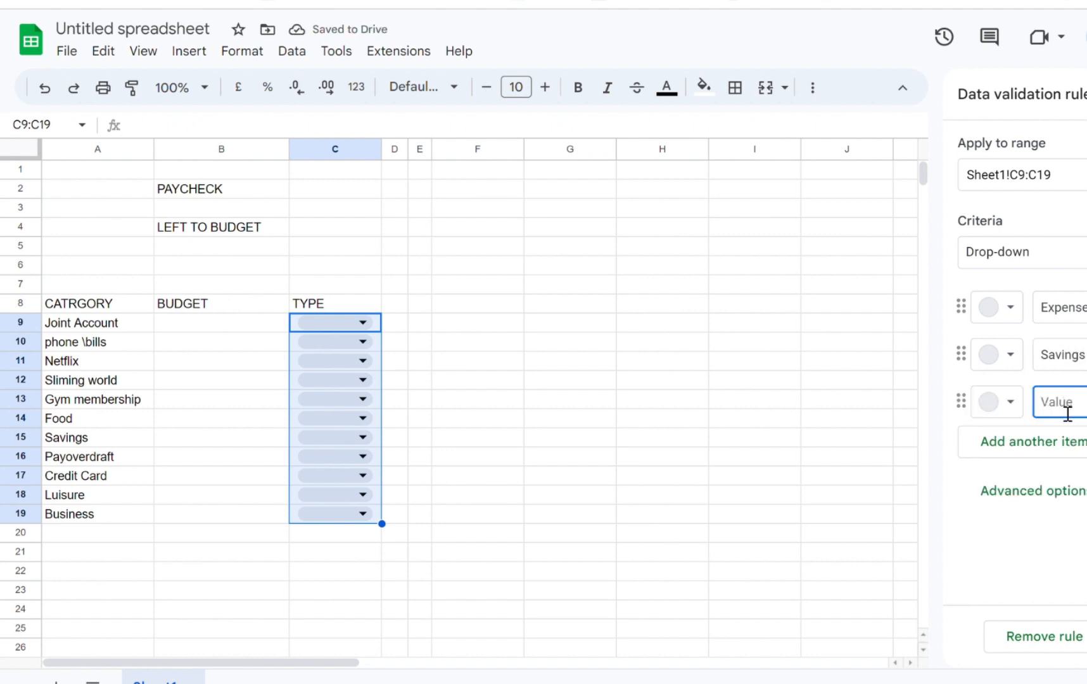
pyautogui.write('Inv')
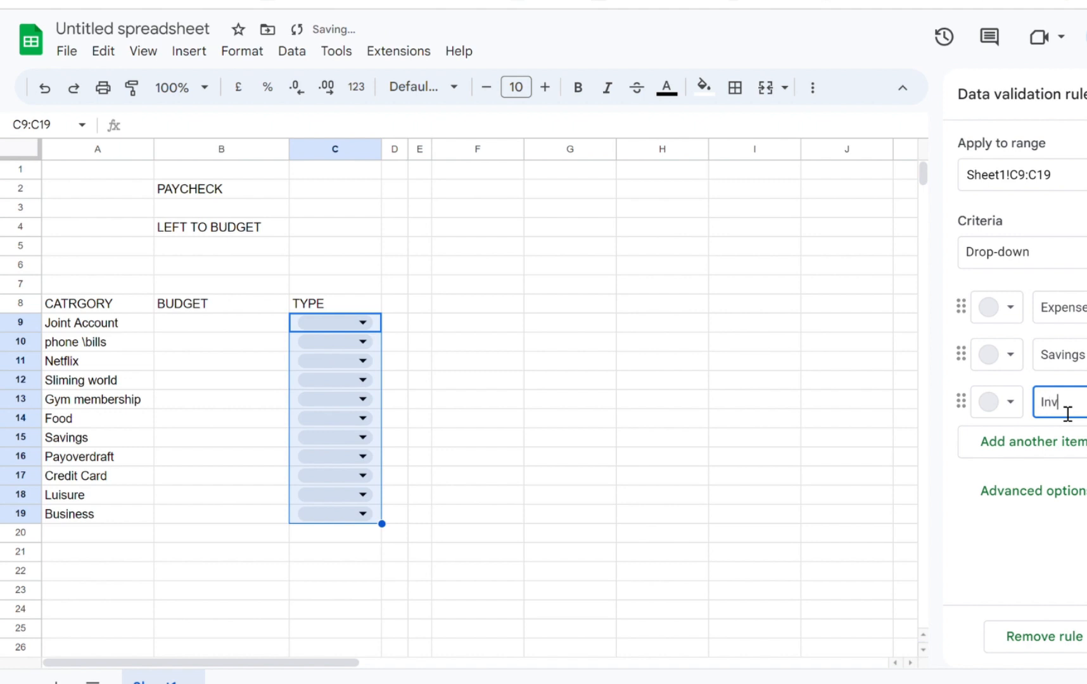
pyautogui.write('estm')
pyautogui.click(1077, 451)
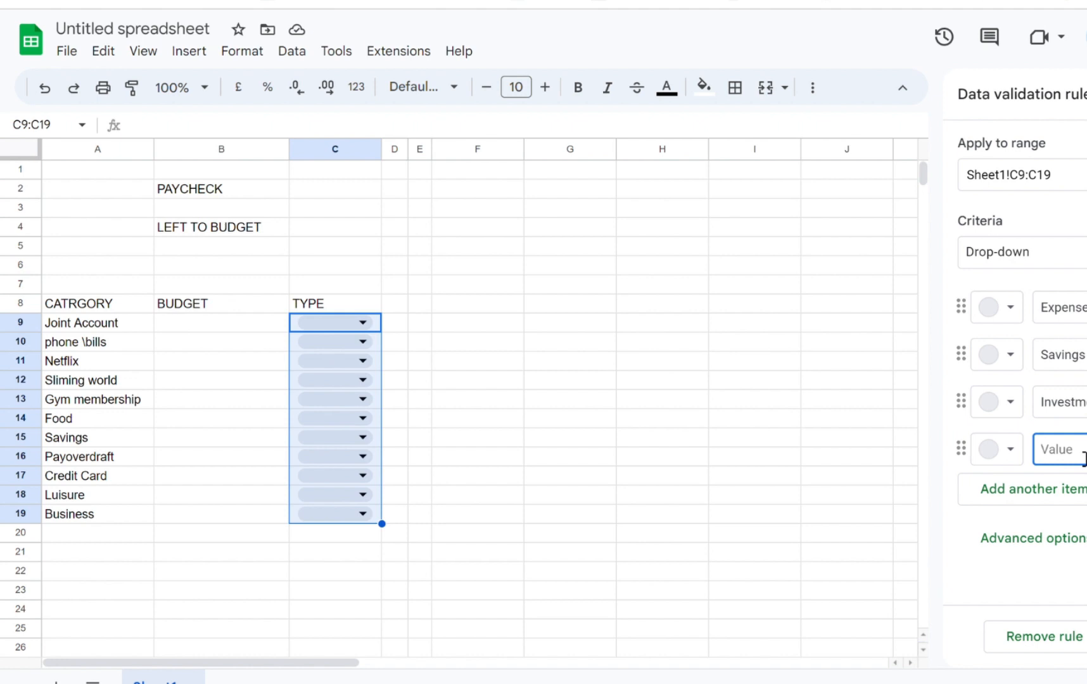
pyautogui.write('C')
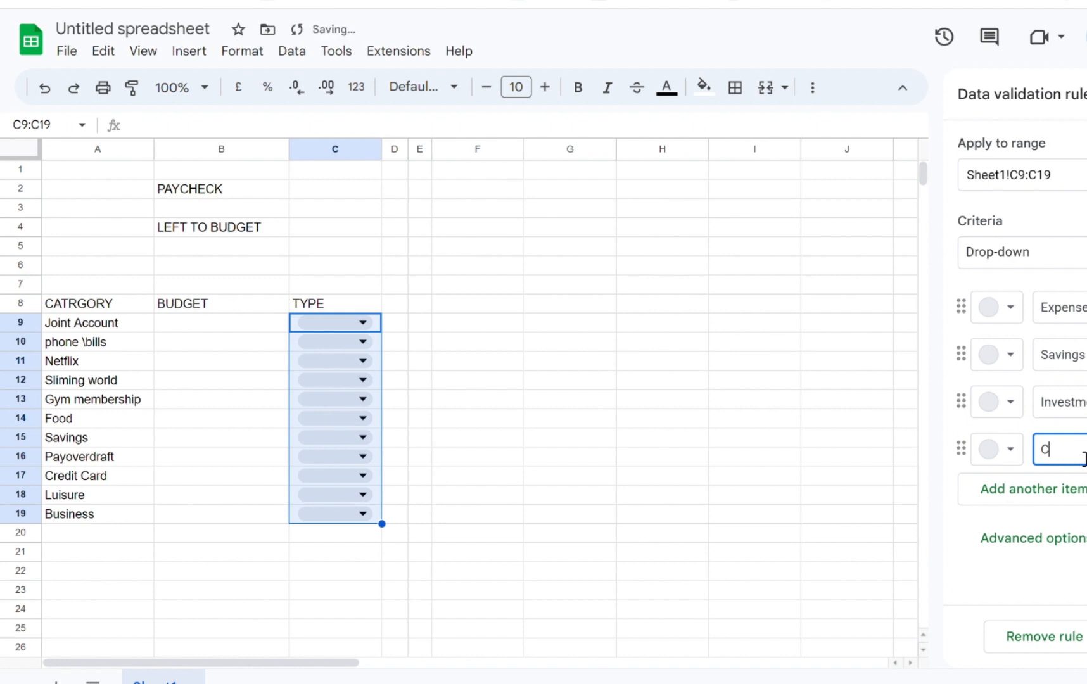
pyautogui.press('BackSpace')
pyautogui.write('Liability')
# Colour the Expenses option dark red and the Savings option dark blue
pyautogui.click(1023, 308)
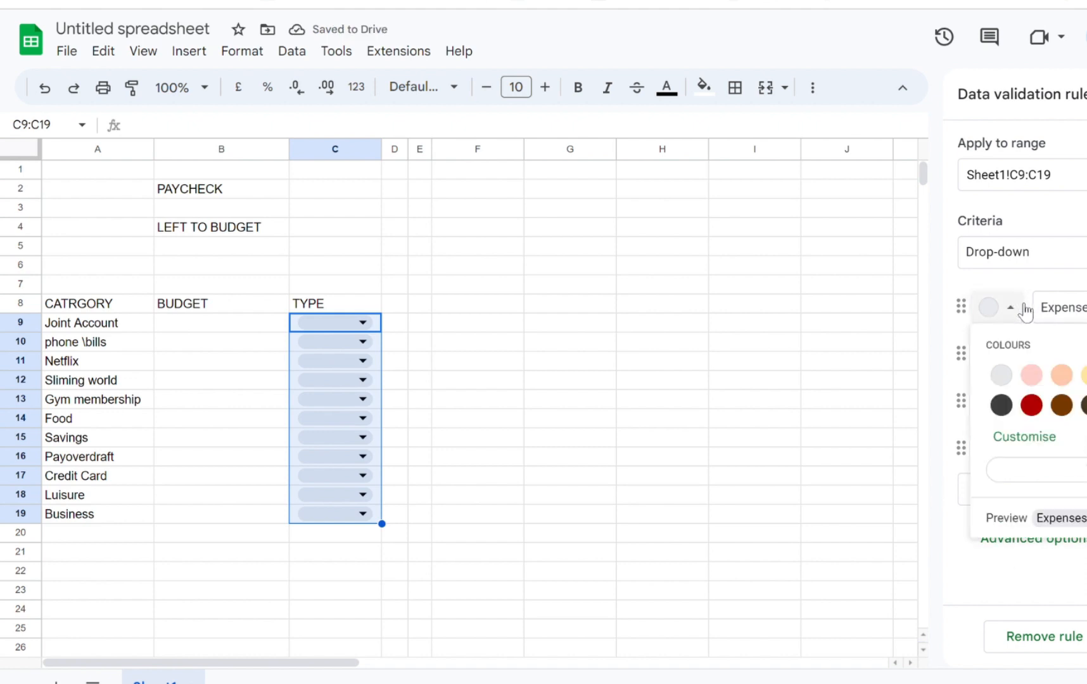
pyautogui.click(1032, 405)
pyautogui.click(1020, 358)
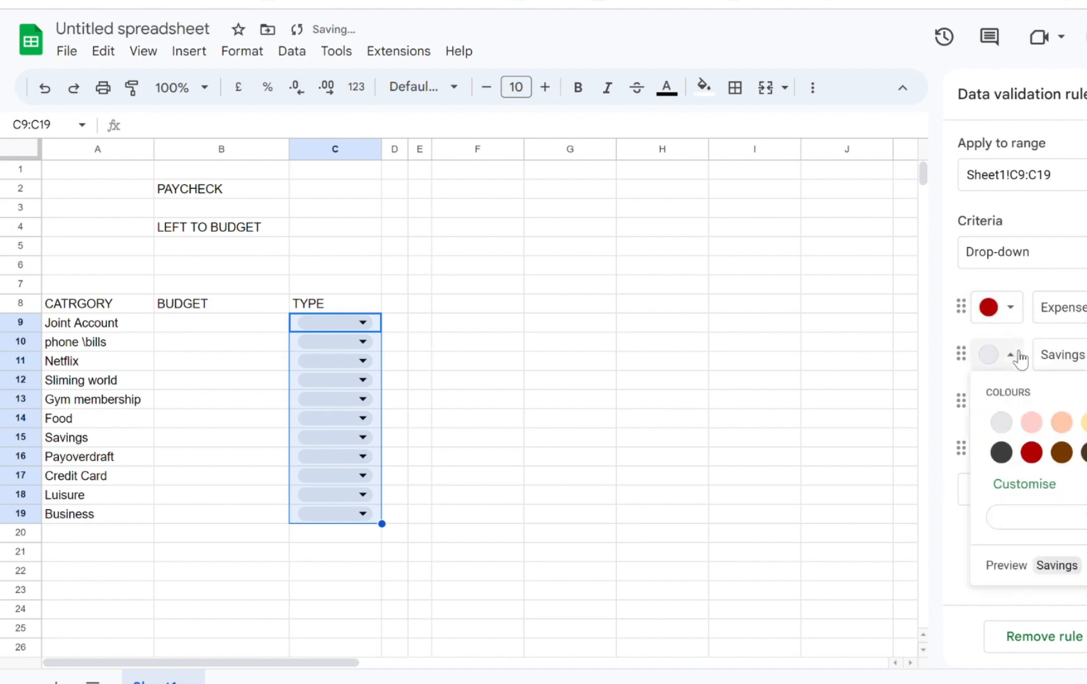
pyautogui.click(1077, 463)
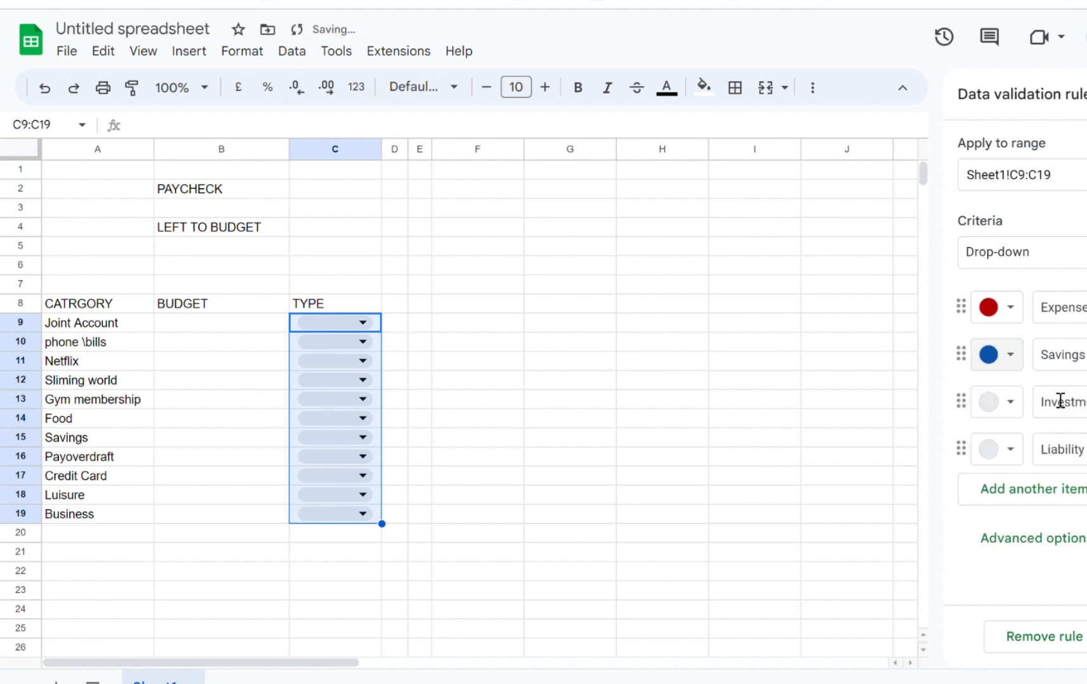
# Colour the Investment option dark teal and the Liability option light yellow, and save the TYPE drop-down rule
pyautogui.click(1021, 409)
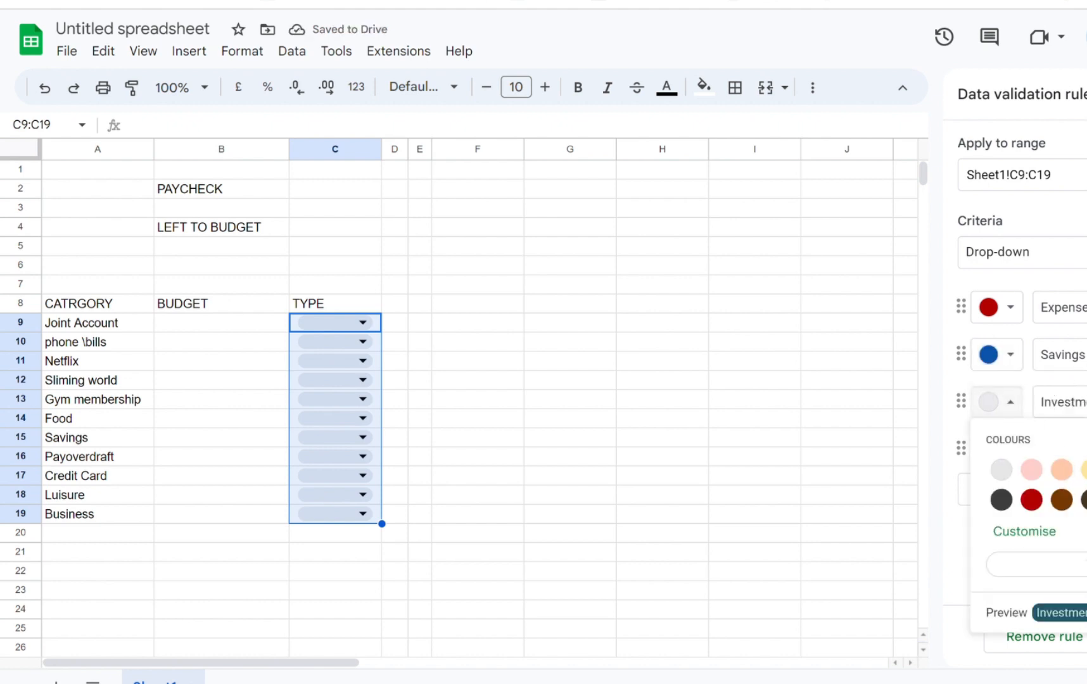
pyautogui.click(1083, 500)
pyautogui.click(1009, 449)
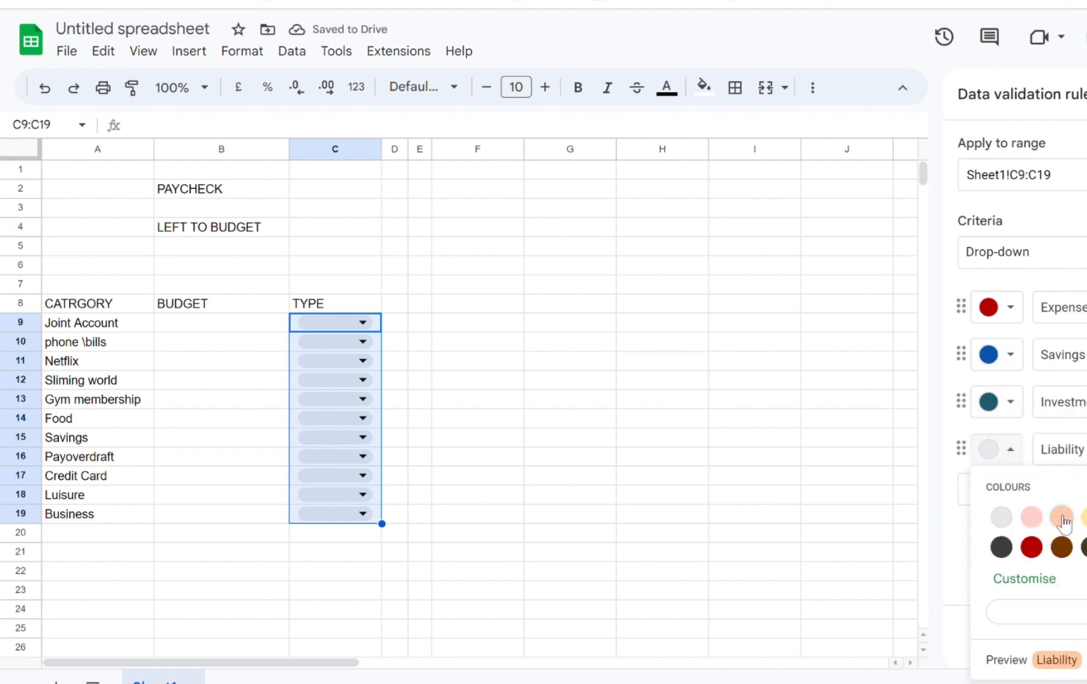
pyautogui.click(1084, 517)
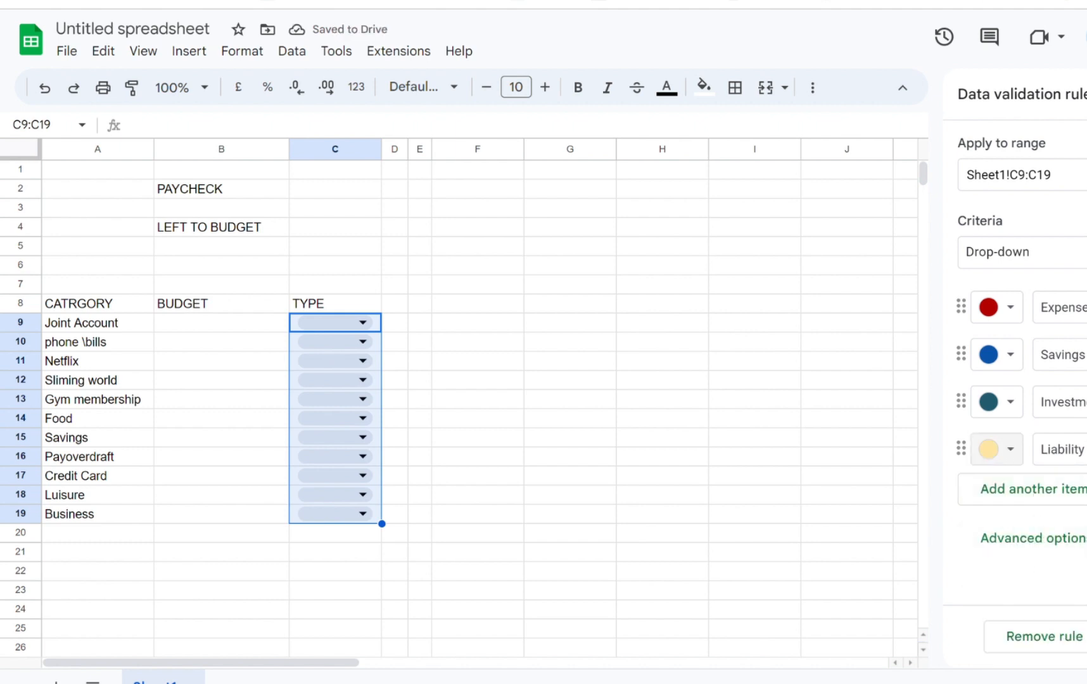
pyautogui.click(1086, 637)
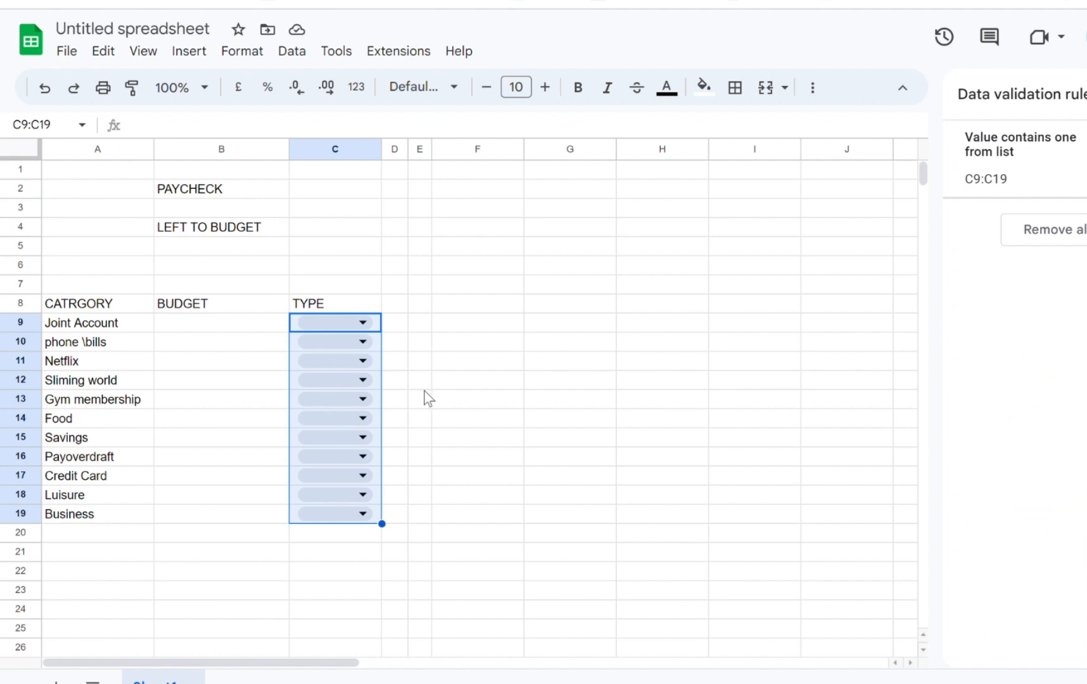
# Insert tick boxes in the two narrow columns beside TYPE, cells D9:E19
pyautogui.click(389, 324)
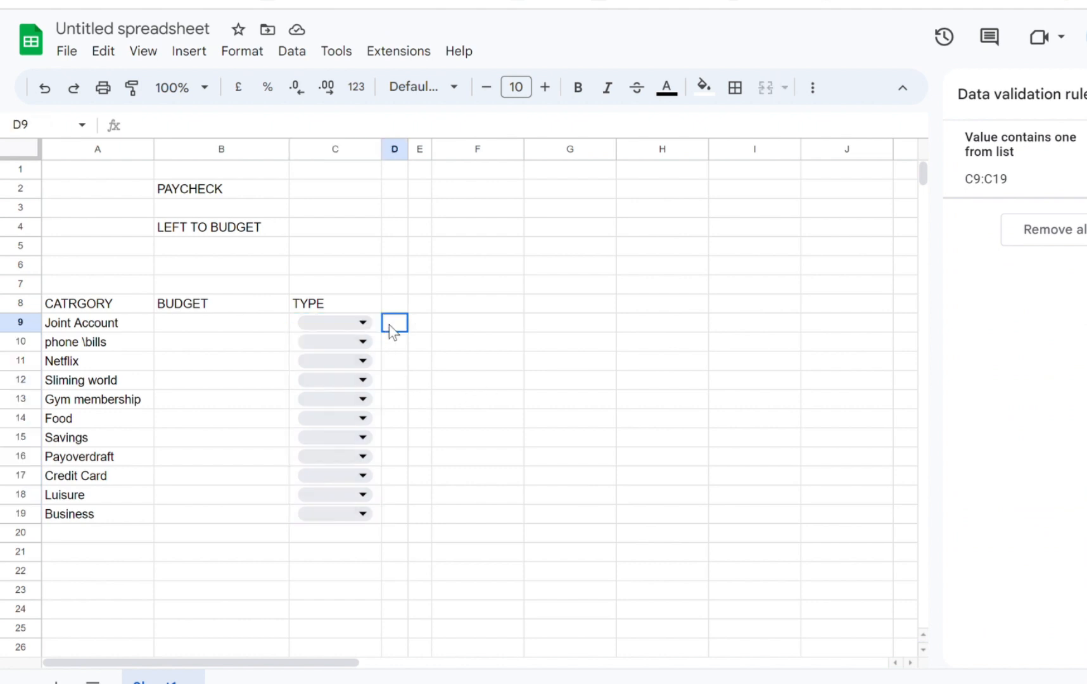
pyautogui.moveTo(416, 321); pyautogui.dragTo(423, 516)
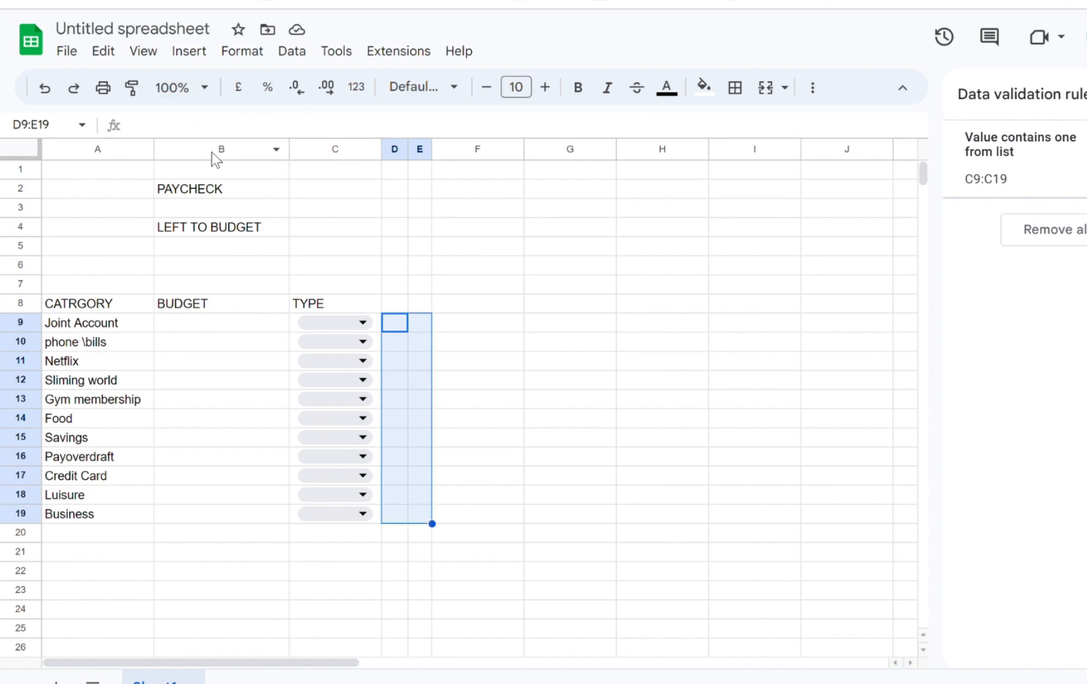
pyautogui.click(193, 59)
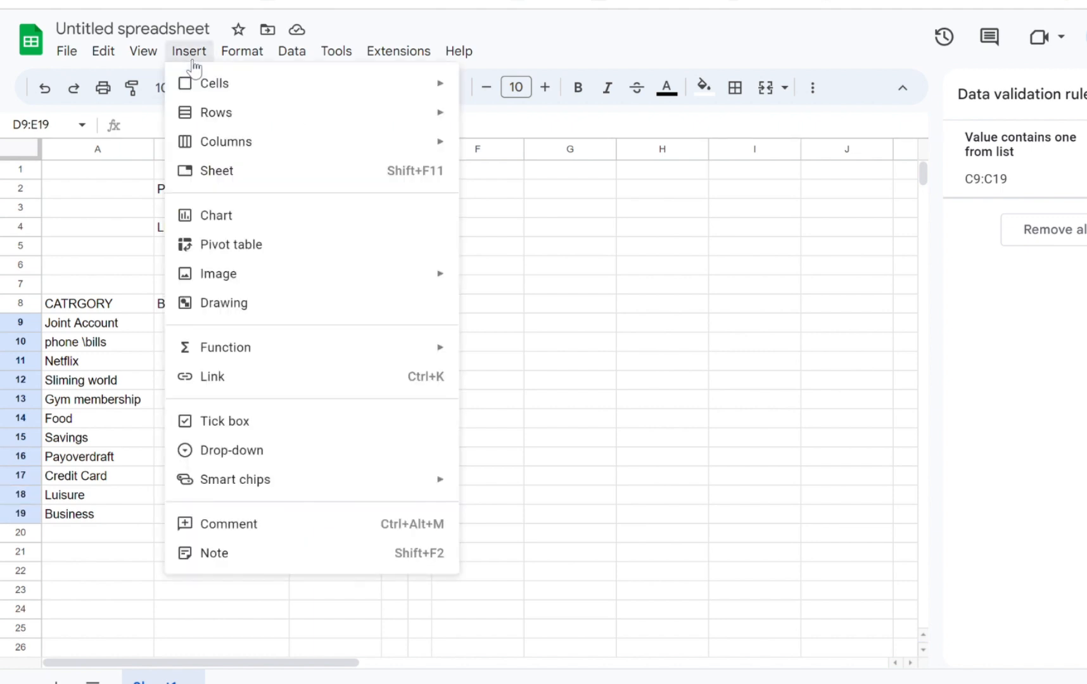
pyautogui.click(248, 422)
pyautogui.click(505, 420)
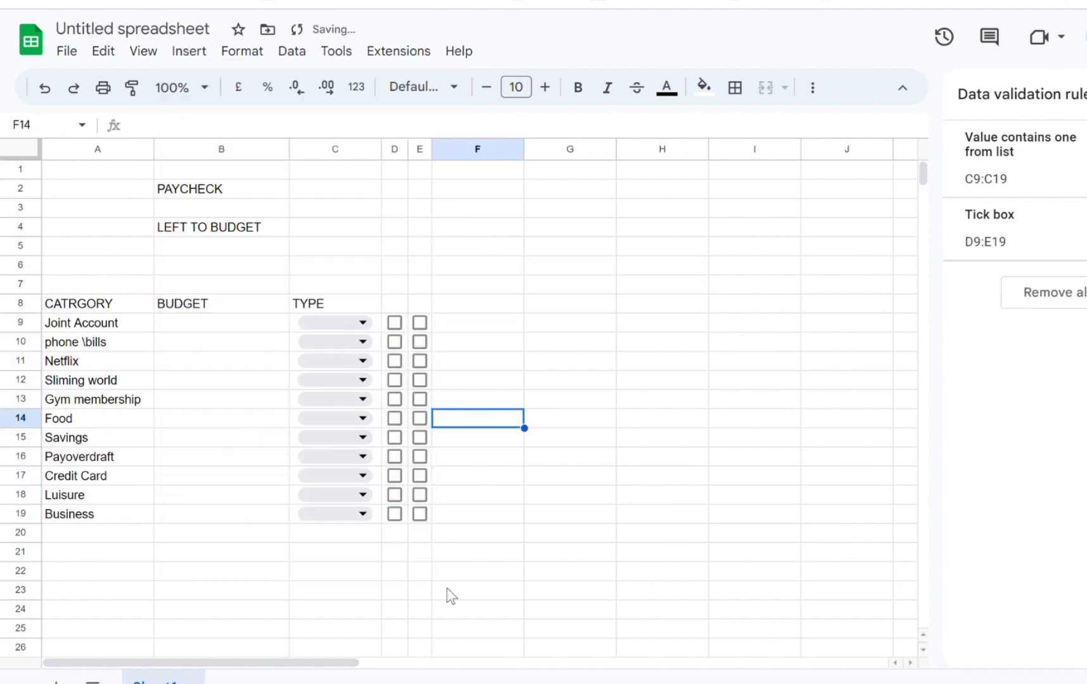
pyautogui.click(397, 618)
pyautogui.click(575, 500)
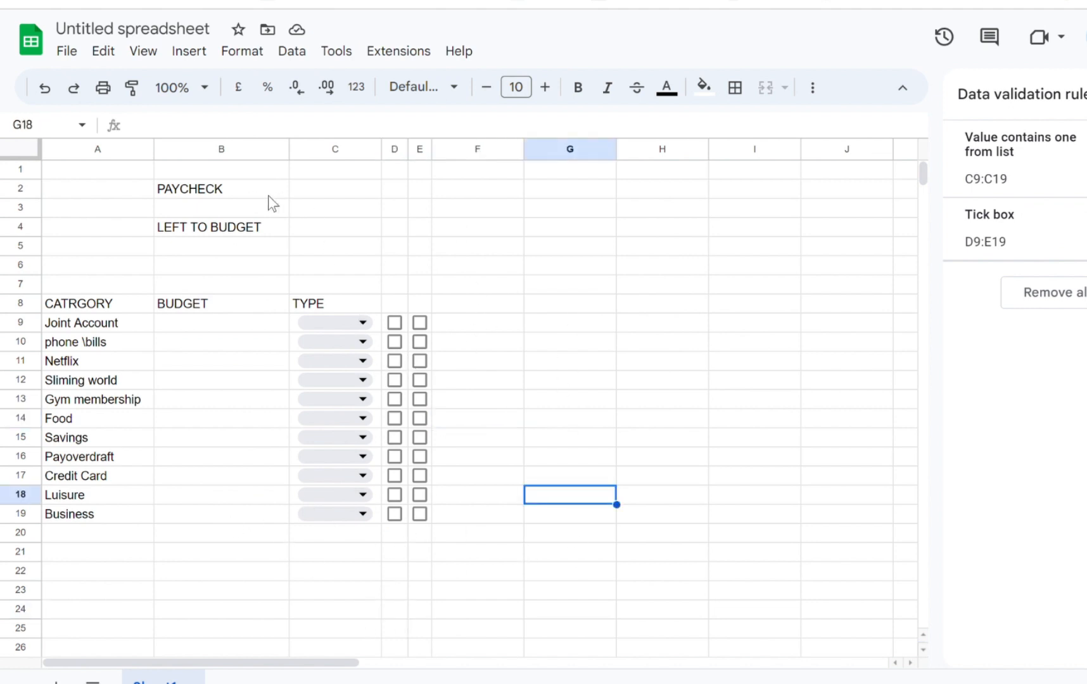
# Insert a drop-down in cell A3, beside the paycheck labels
pyautogui.click(78, 207)
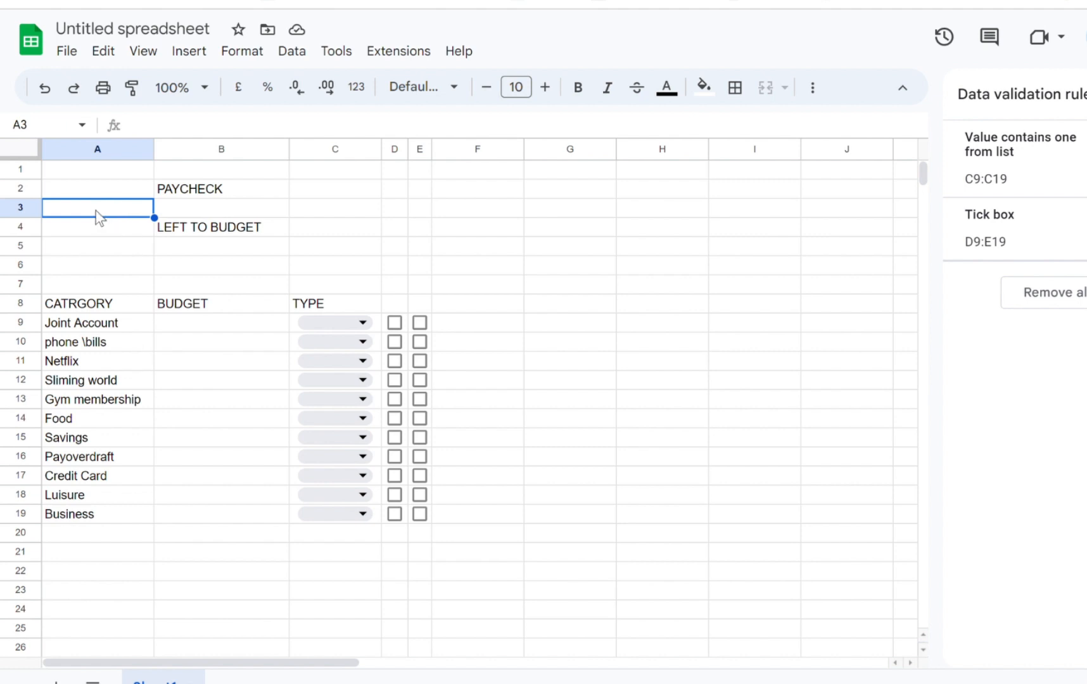
pyautogui.rightClick(98, 210)
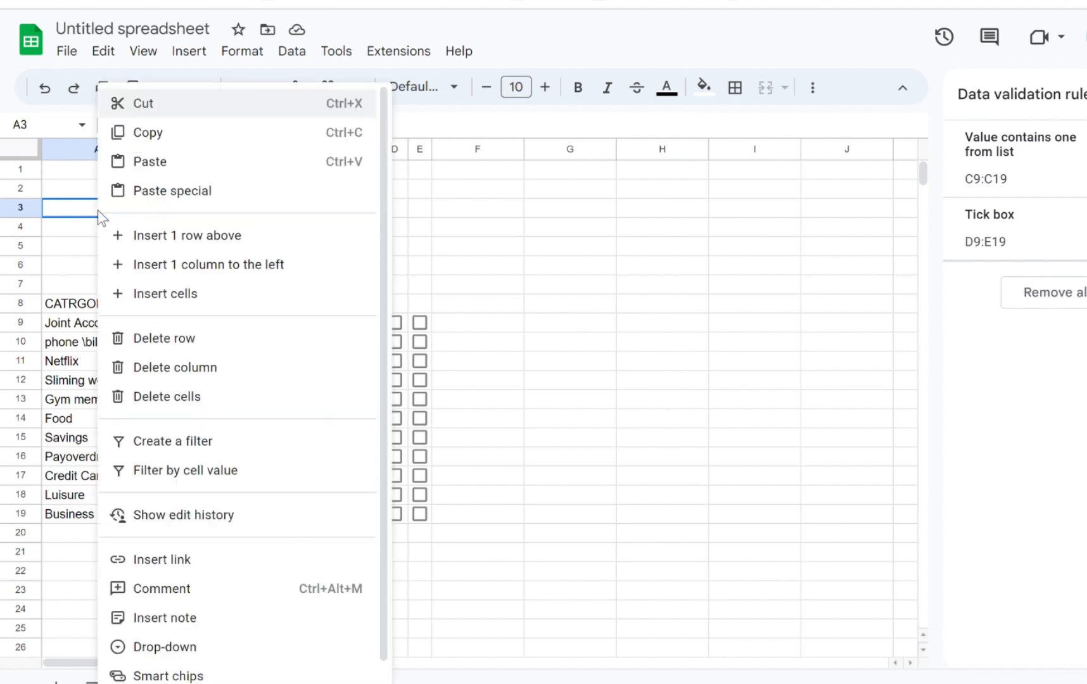
pyautogui.click(228, 646)
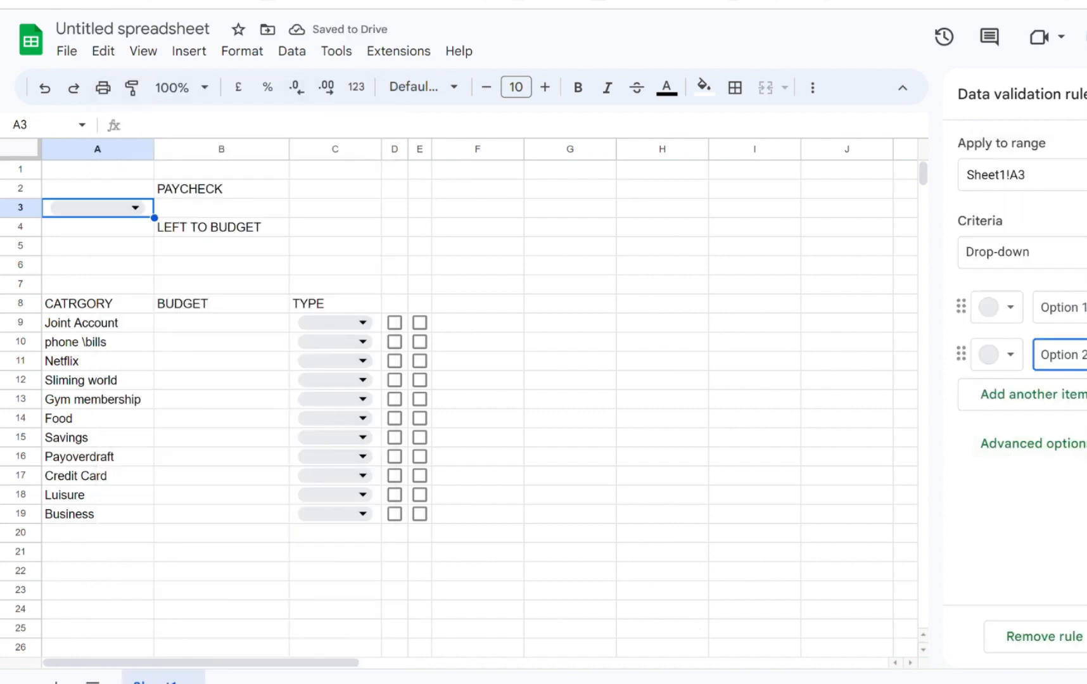
# Name the first option of the A3 drop-down July and colour it light pink
pyautogui.click(1077, 308)
pyautogui.press('BackSpace')
pyautogui.press('BackSpace')
pyautogui.press('BackSpace')
pyautogui.press('BackSpace')
pyautogui.press('BackSpace')
pyautogui.press('BackSpace')
pyautogui.press('BackSpace')
pyautogui.press('BackSpace')
pyautogui.write('J')
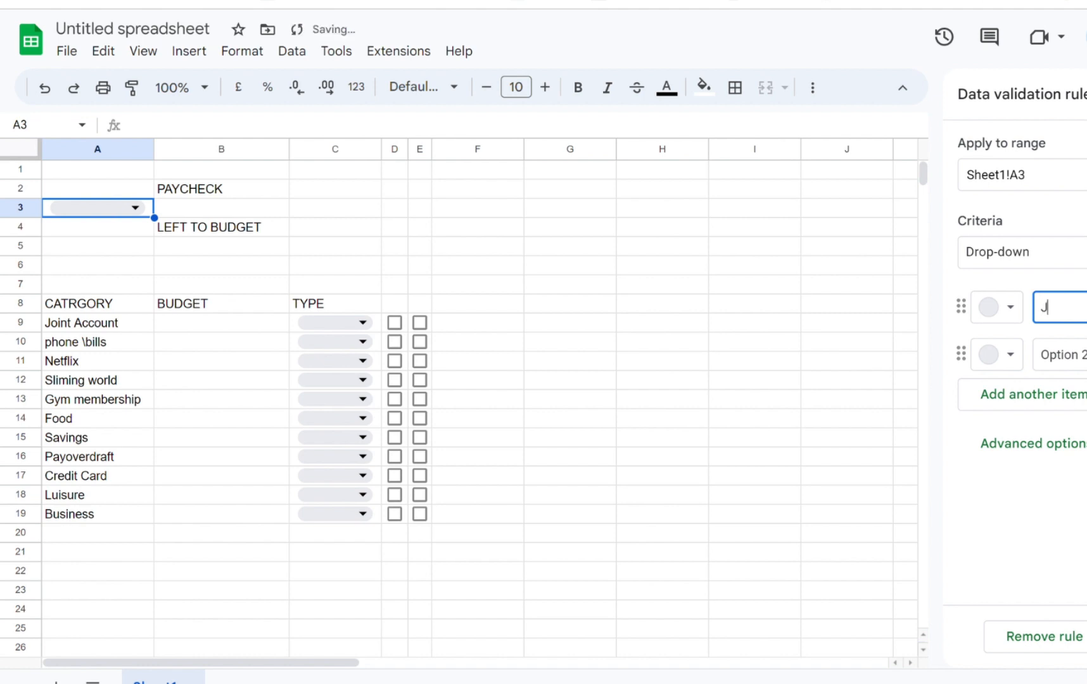
pyautogui.write('uly')
pyautogui.click(1010, 308)
pyautogui.click(1031, 374)
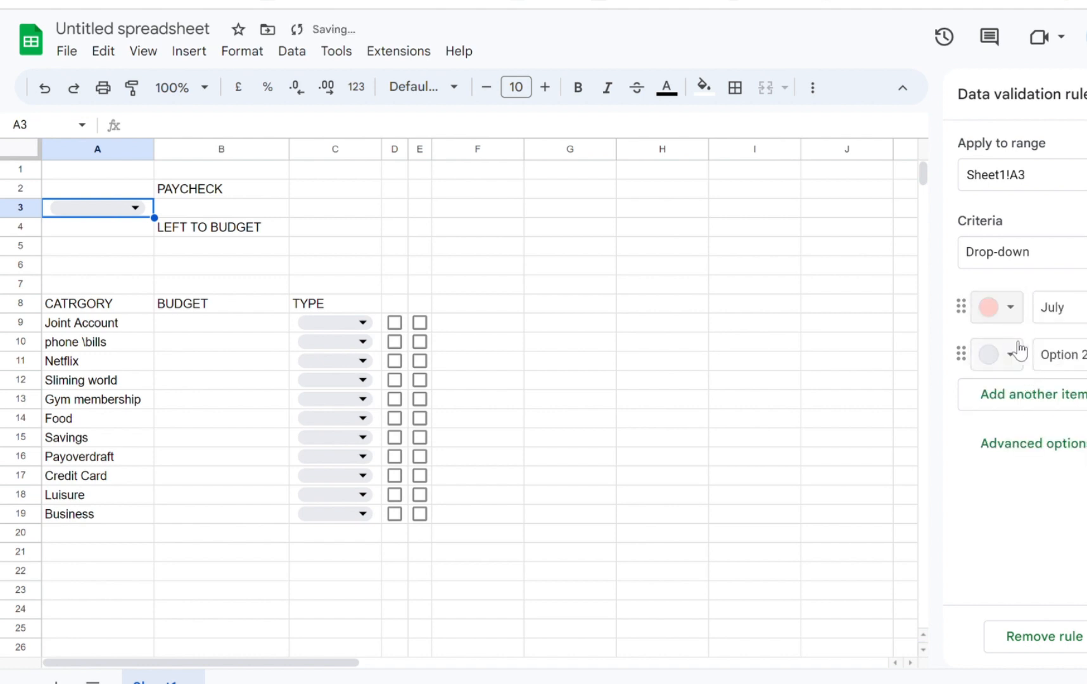
# Name the second option of the A3 drop-down AUG and colour it light orange
pyautogui.click(1071, 354)
pyautogui.press('BackSpace')
pyautogui.press('BackSpace')
pyautogui.press('BackSpace')
pyautogui.press('BackSpace')
pyautogui.press('BackSpace')
pyautogui.press('BackSpace')
pyautogui.press('BackSpace')
pyautogui.press('BackSpace')
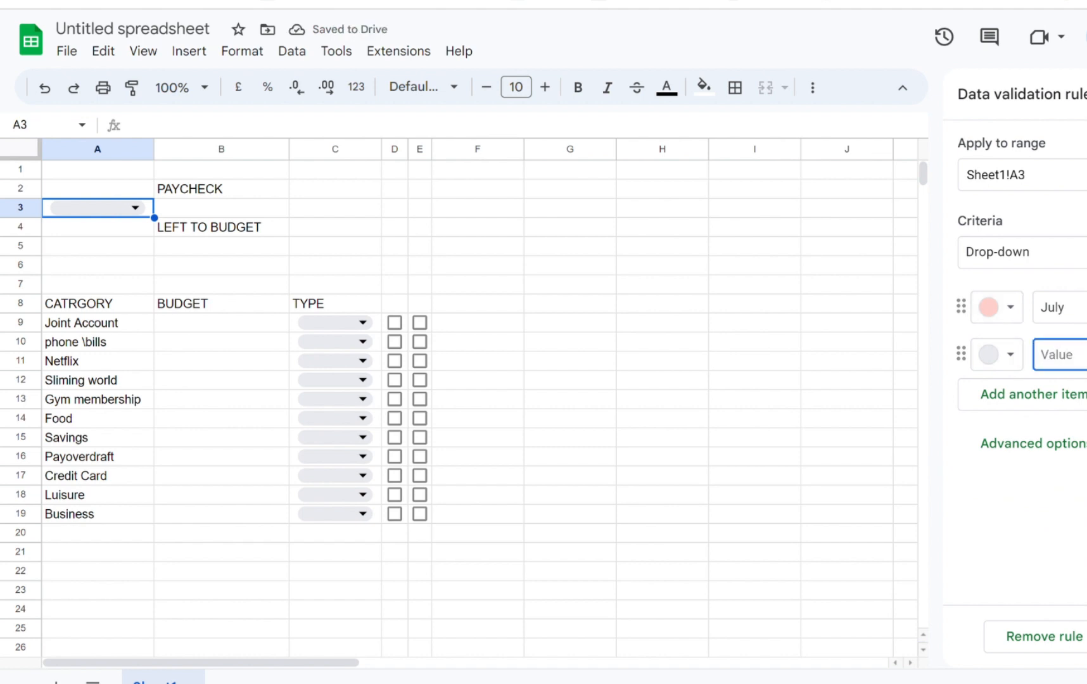
pyautogui.write('AUG')
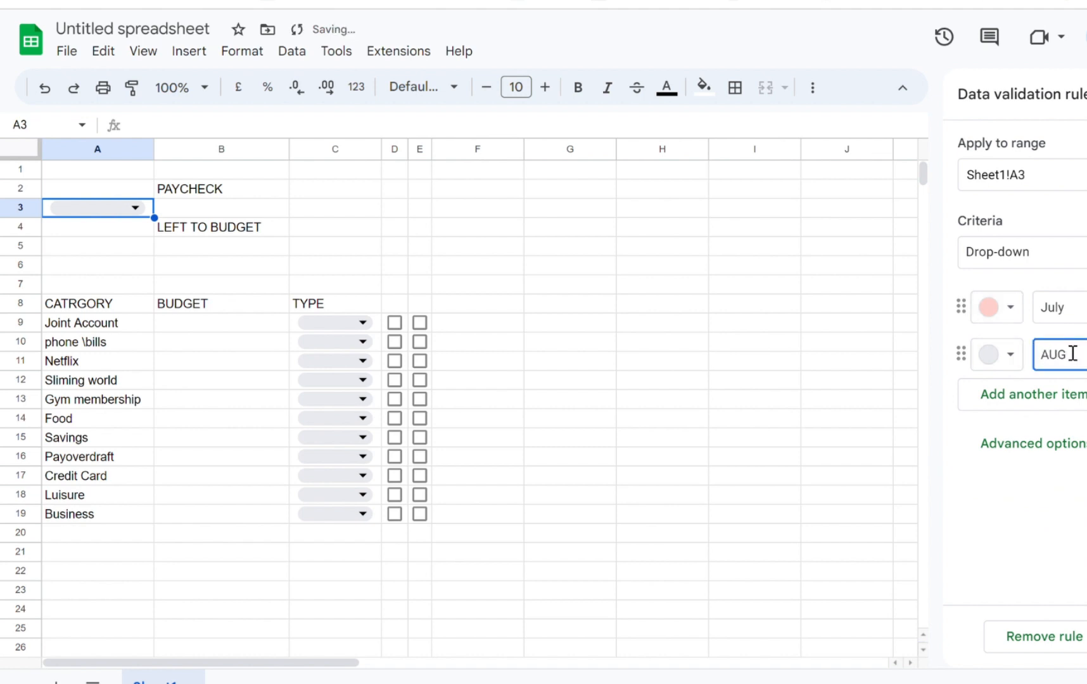
pyautogui.click(1021, 365)
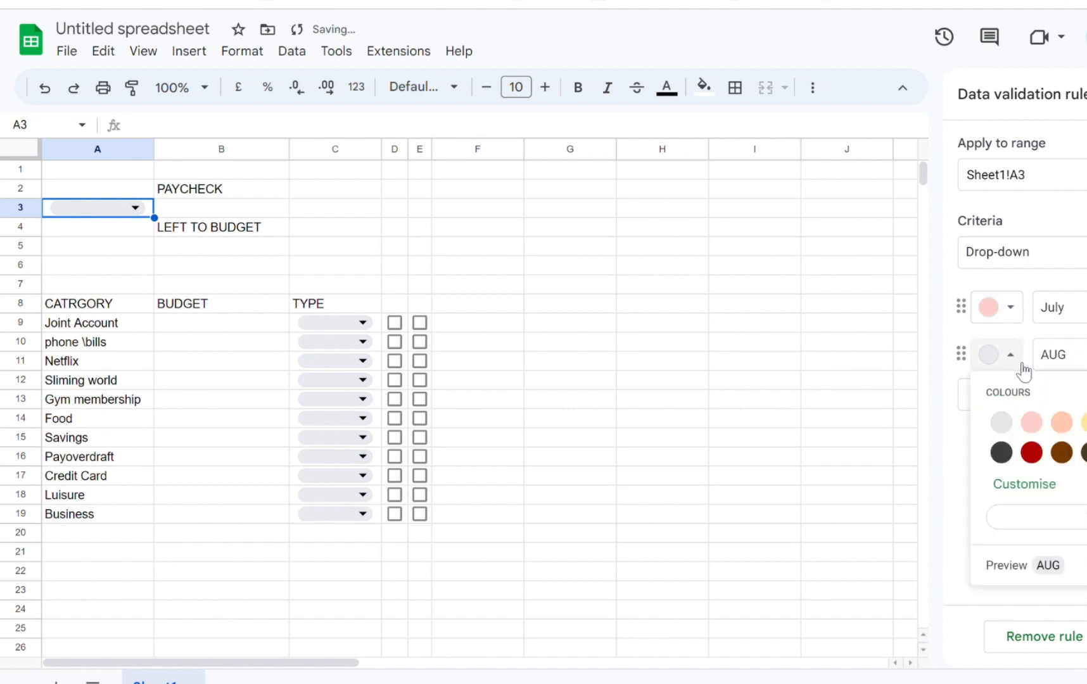
pyautogui.click(1063, 423)
pyautogui.click(1080, 400)
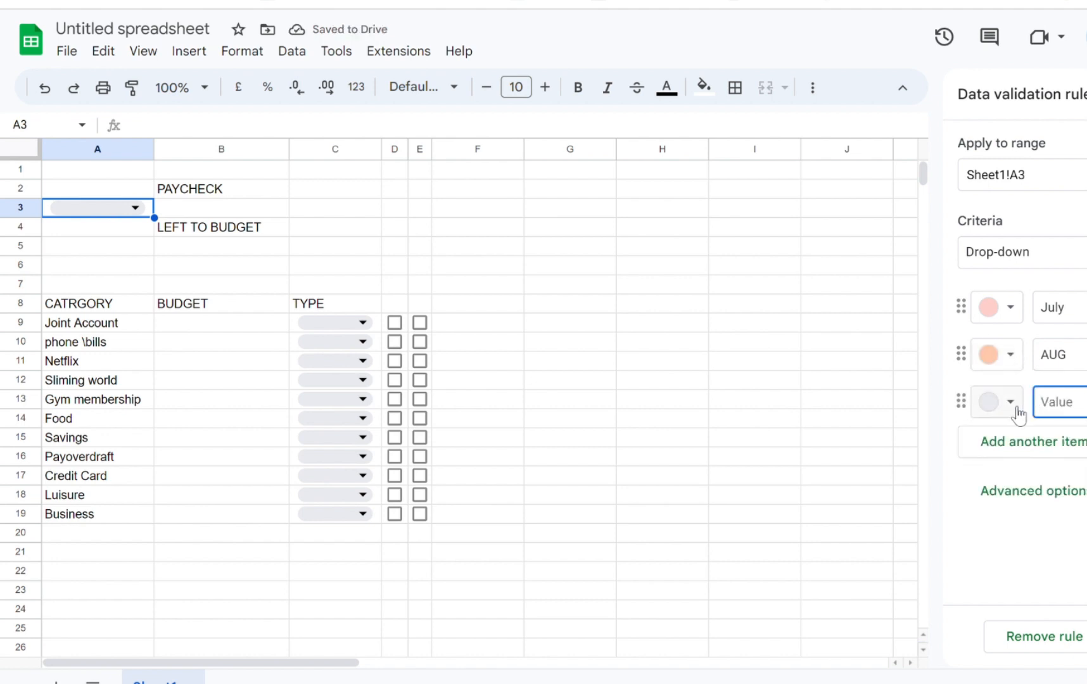
pyautogui.write('Se')
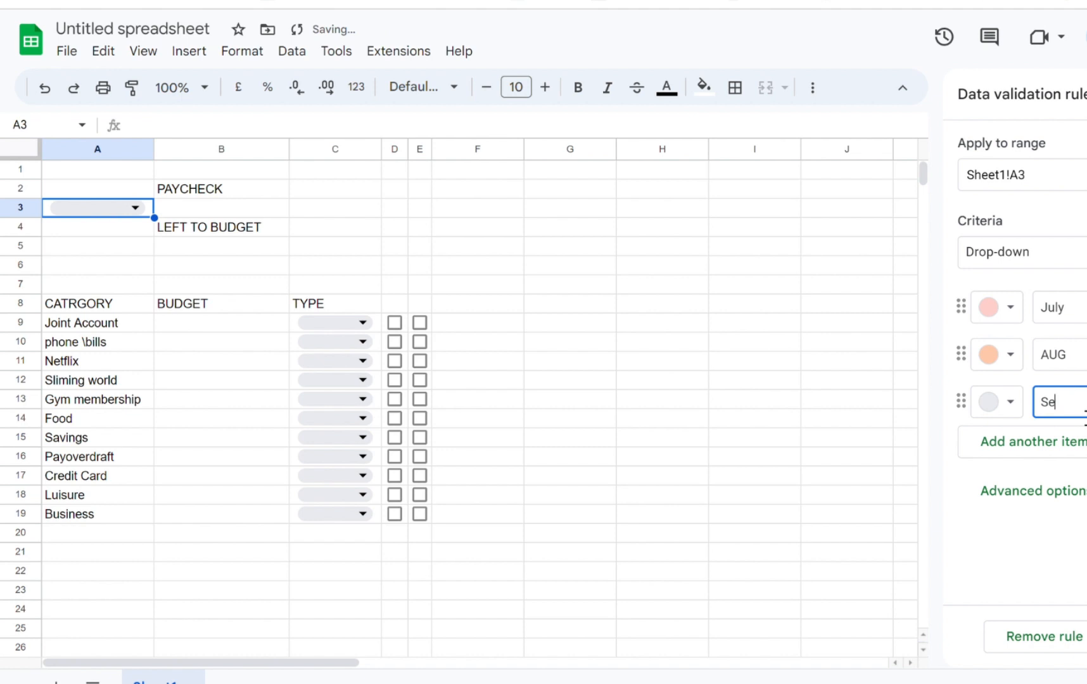
pyautogui.write('tp')
pyautogui.press('BackSpace')
pyautogui.press('BackSpace')
pyautogui.press('BackSpace')
pyautogui.press('BackSpace')
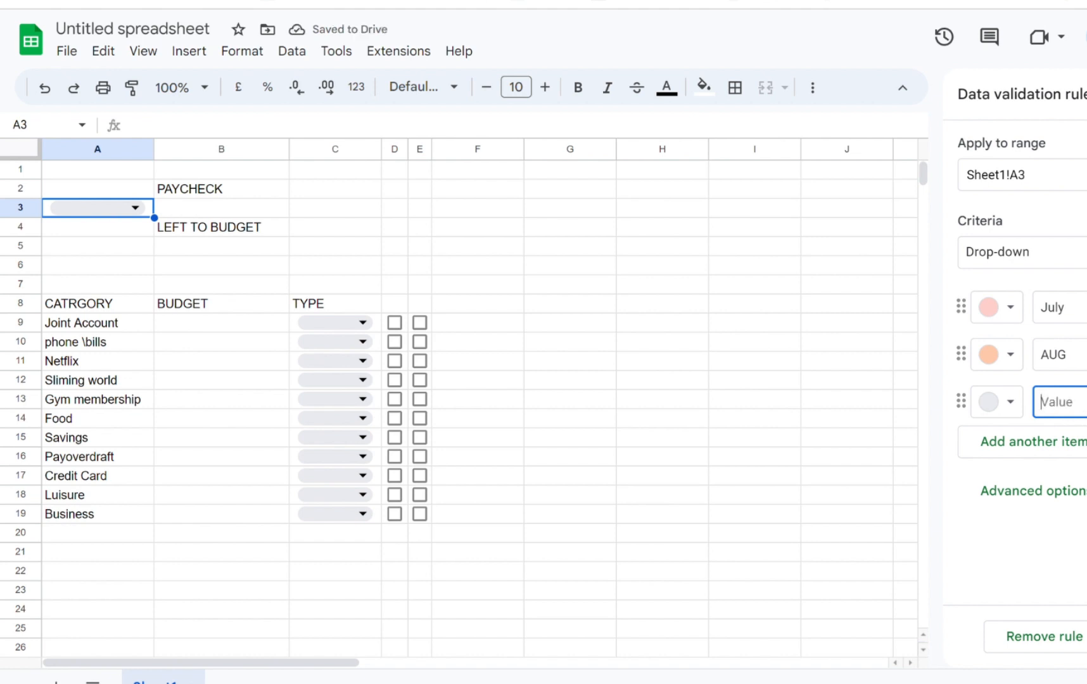
pyautogui.press('BackSpace')
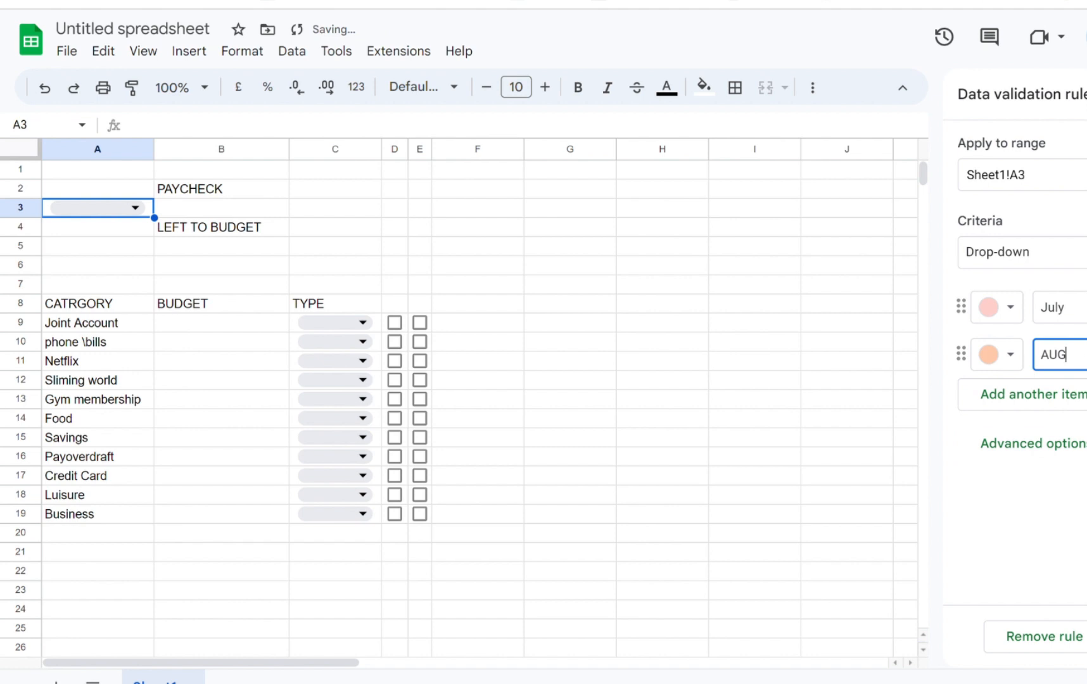
# Save the month drop-down rule for cell A3
pyautogui.click(1086, 637)
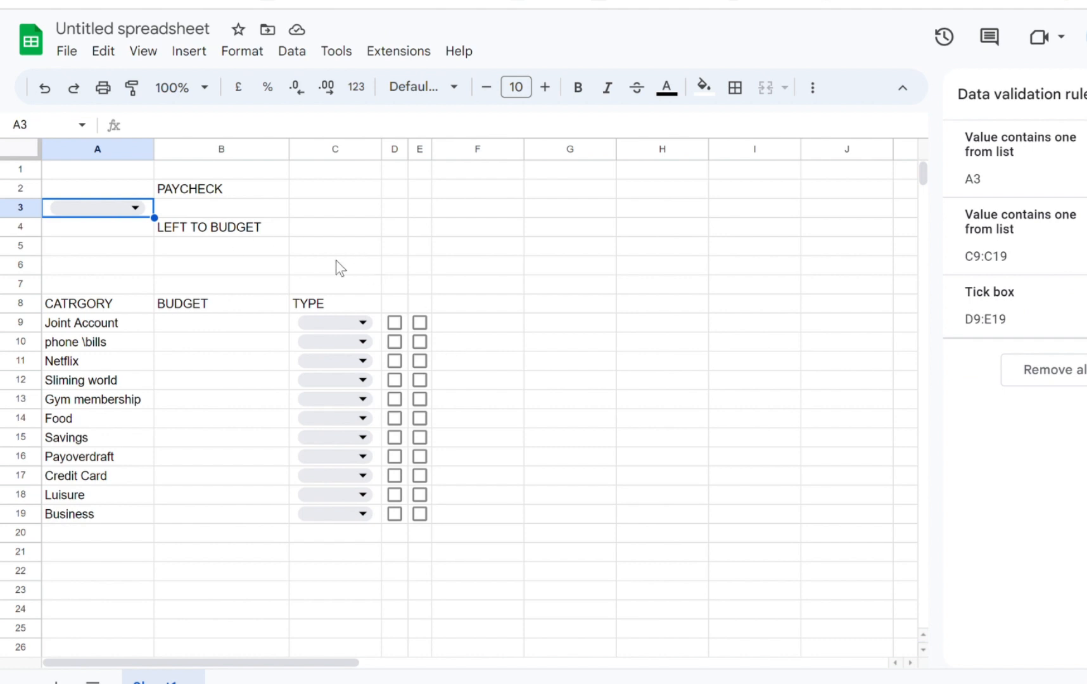
# Enter the formula =c2-SUM(b9:b19) in cell C4 beside LEFT TO BUDGET
pyautogui.click(320, 234)
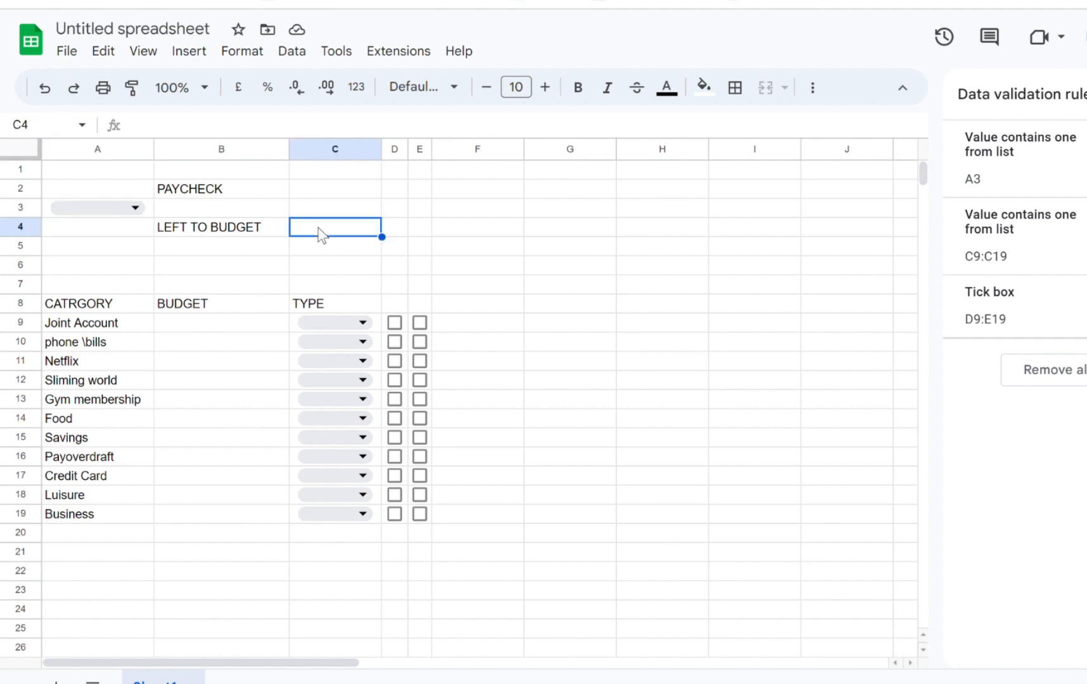
pyautogui.write('=')
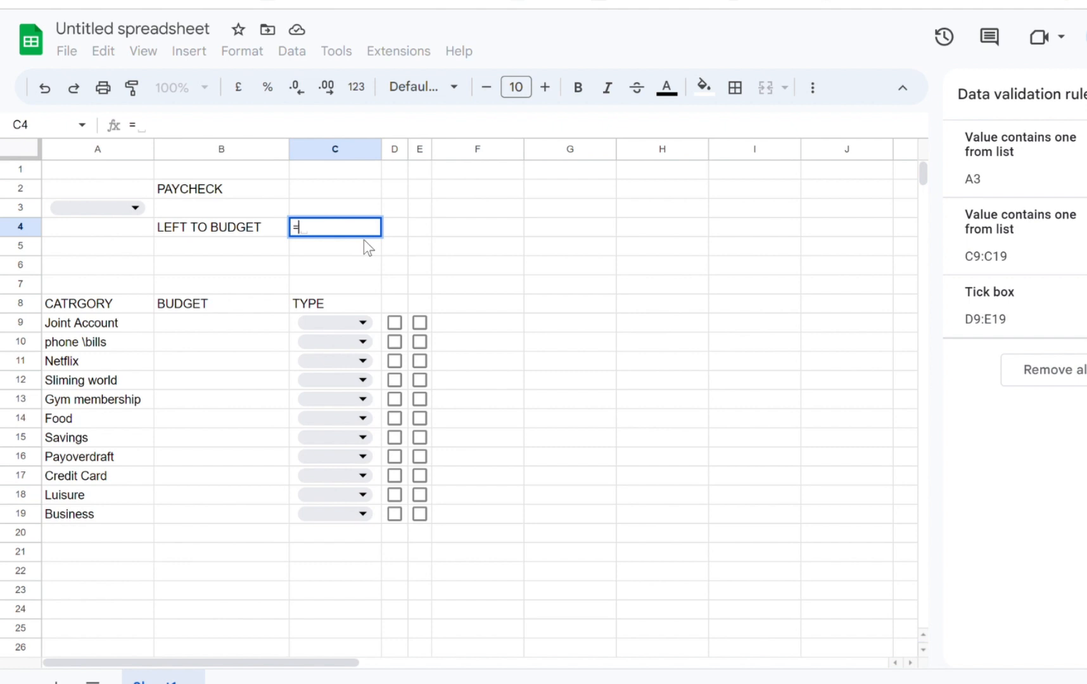
pyautogui.write('b')
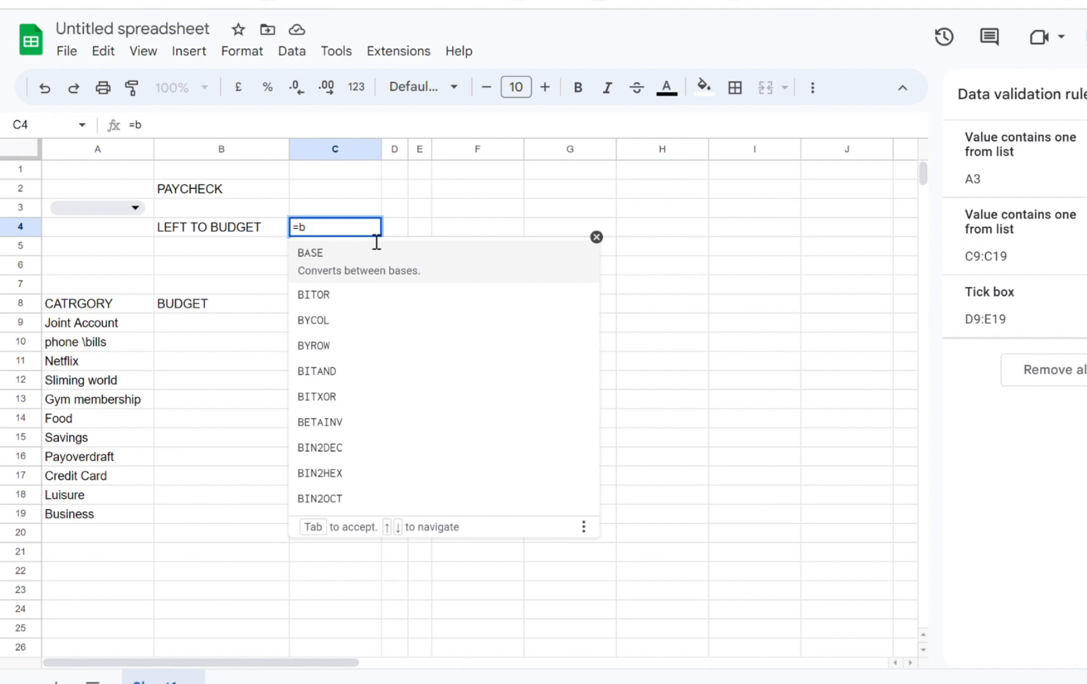
pyautogui.press('BackSpace')
pyautogui.write('c')
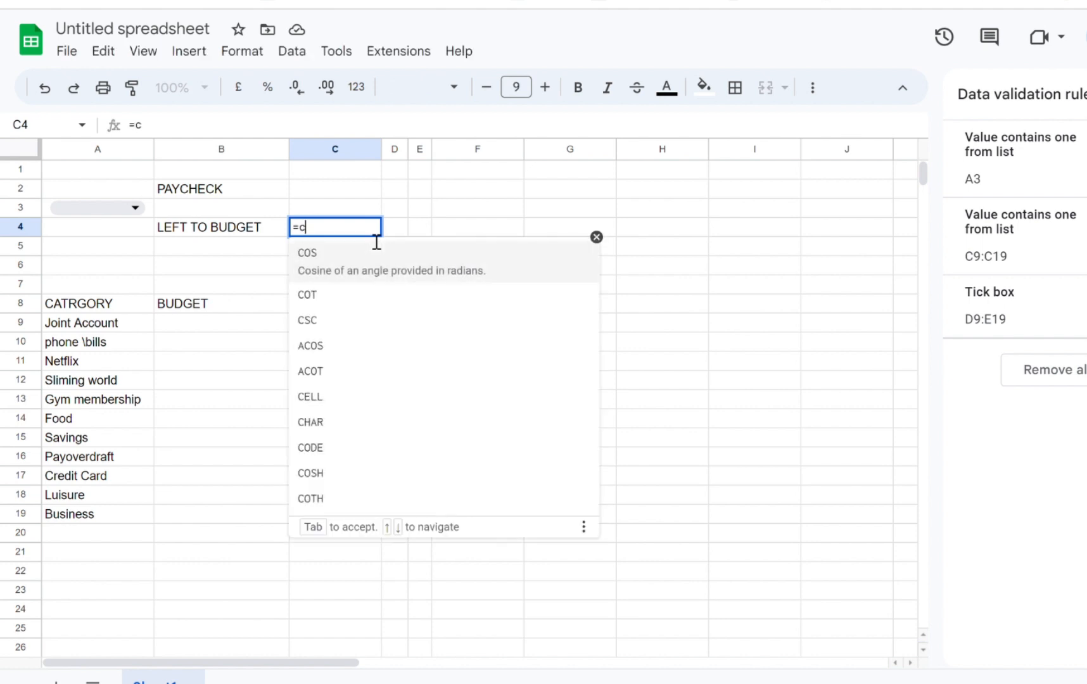
pyautogui.write('2')
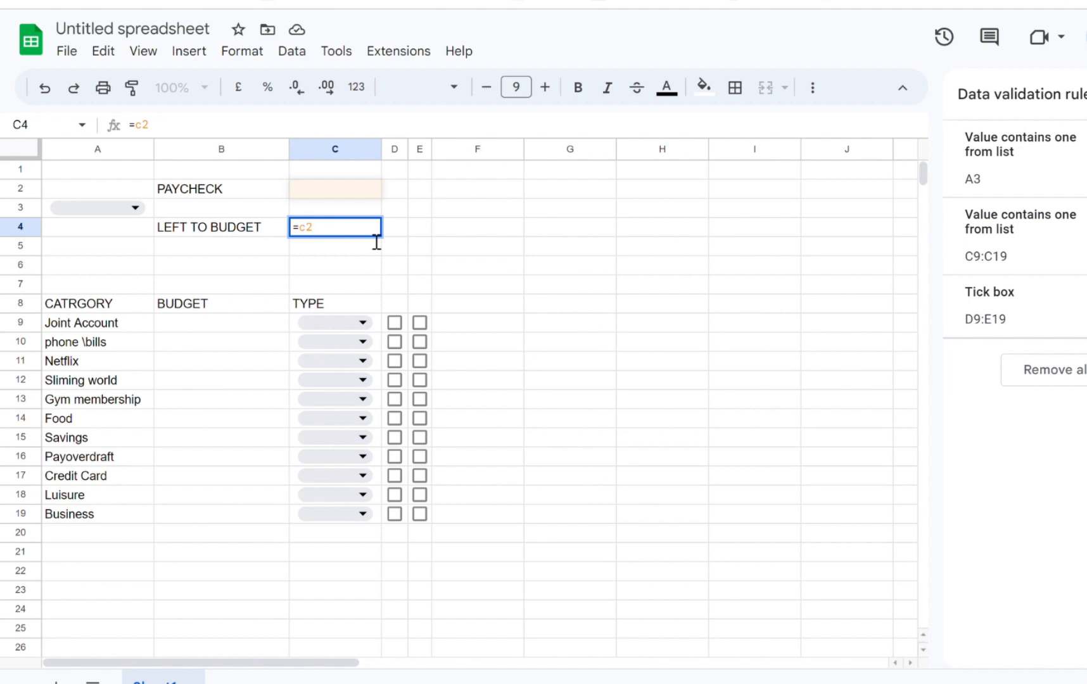
pyautogui.write('-')
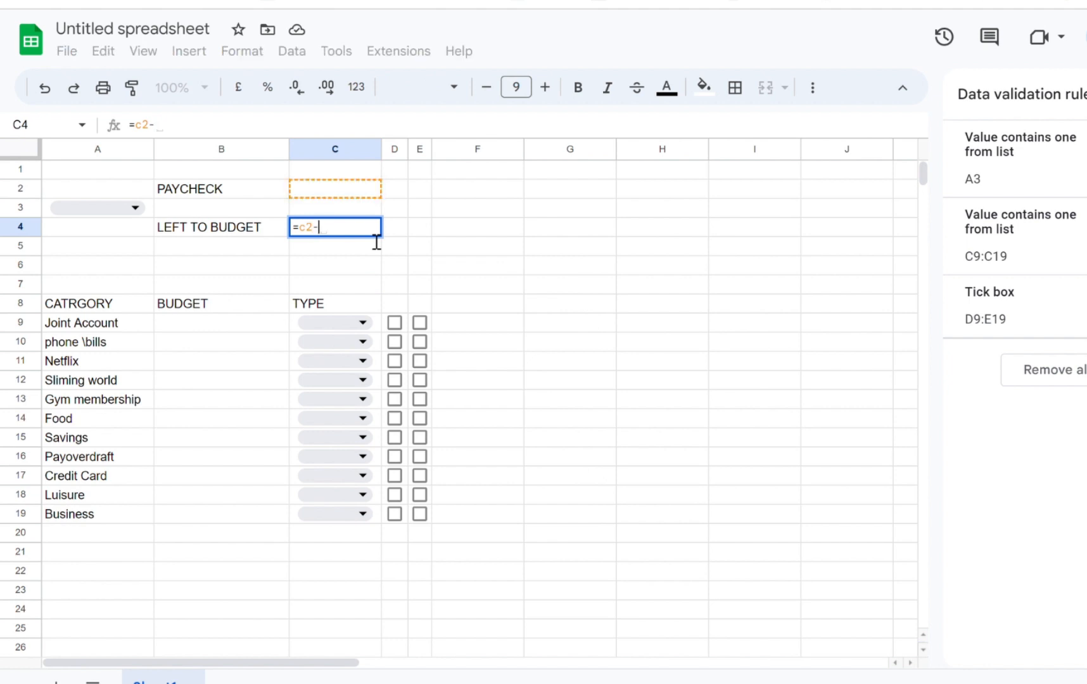
pyautogui.write('SU')
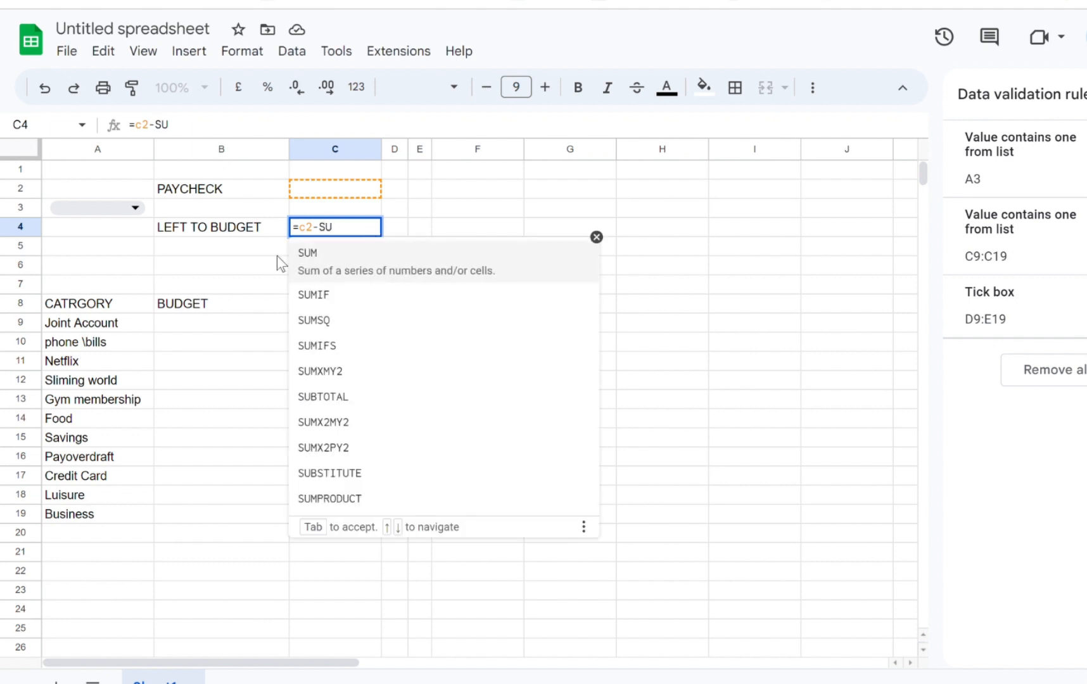
pyautogui.click(323, 271)
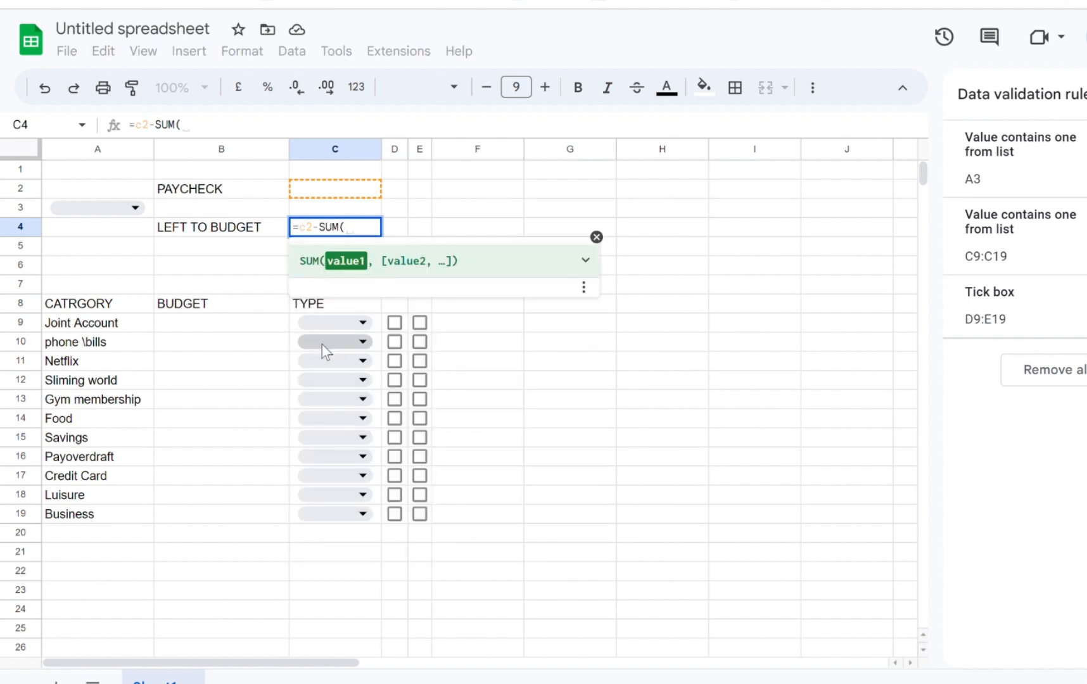
pyautogui.write('b')
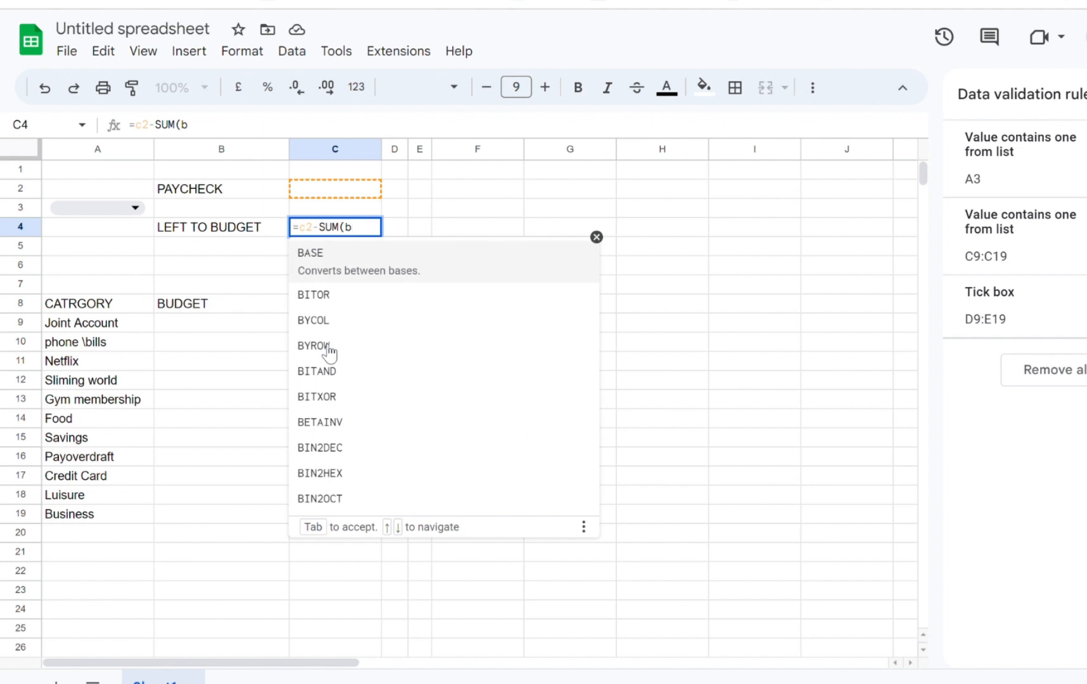
pyautogui.write('9')
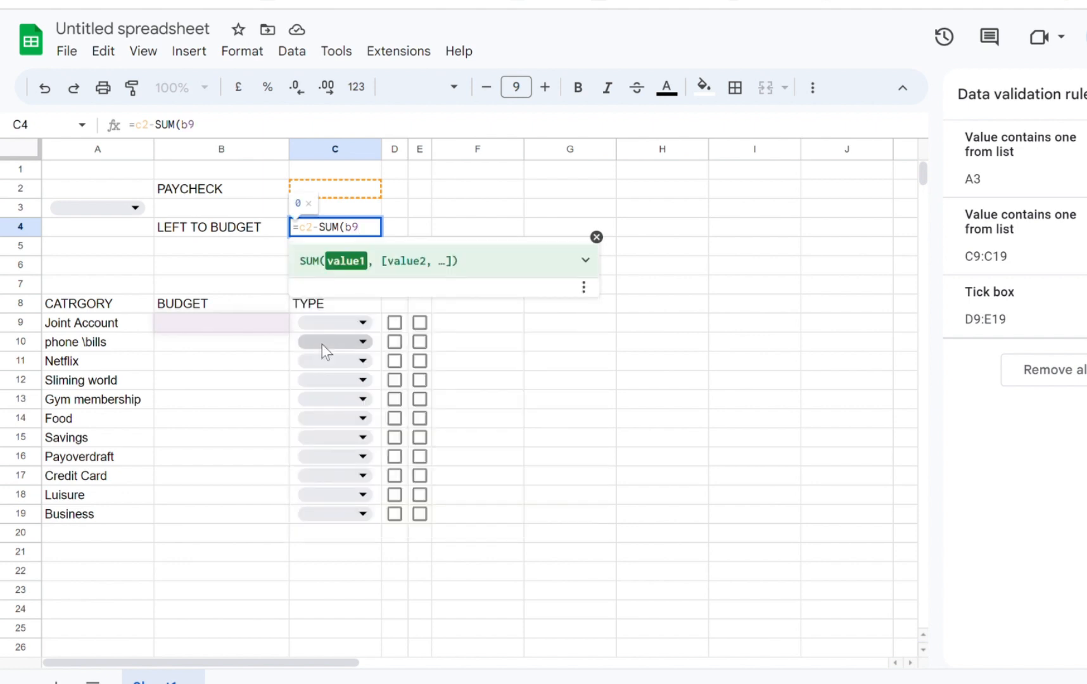
pyautogui.write(':')
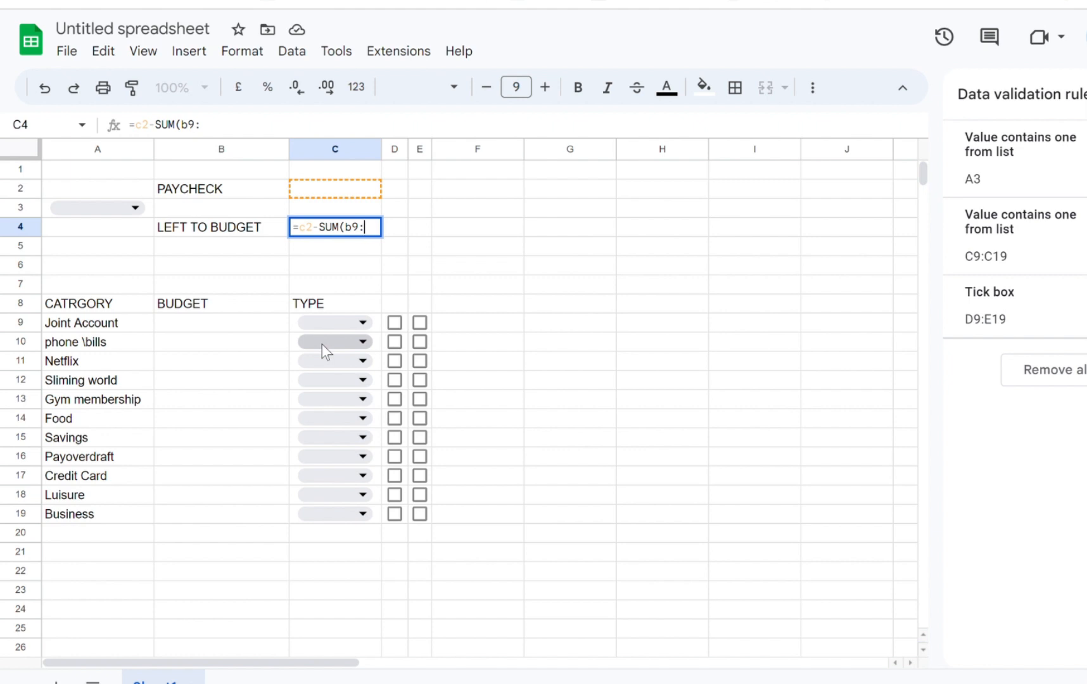
pyautogui.write('b')
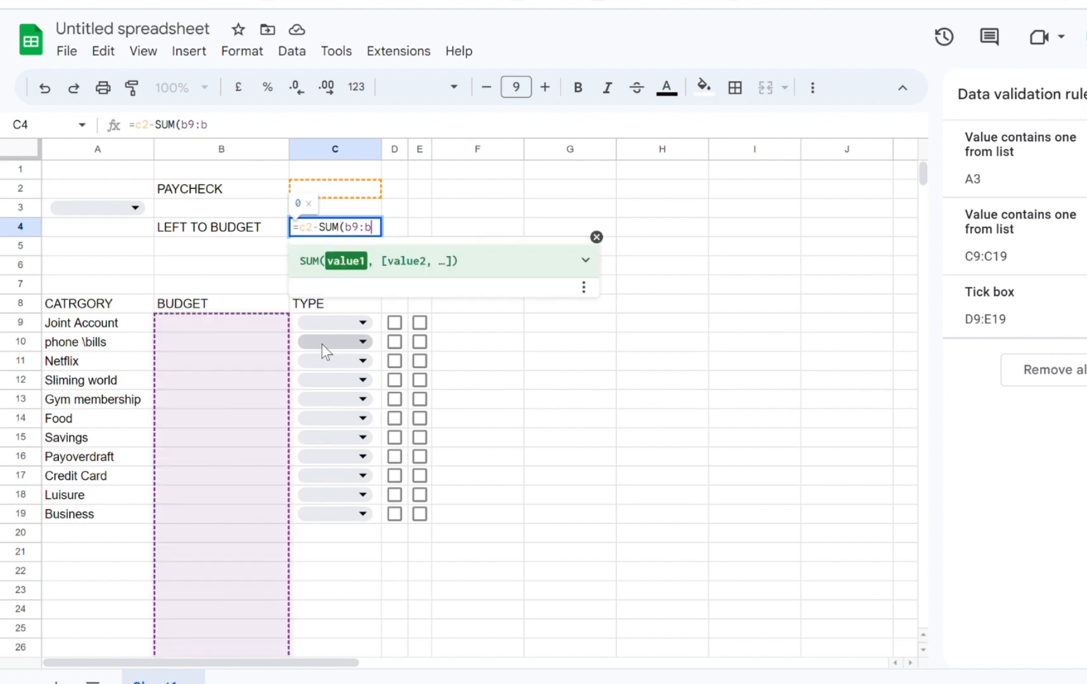
pyautogui.write('19')
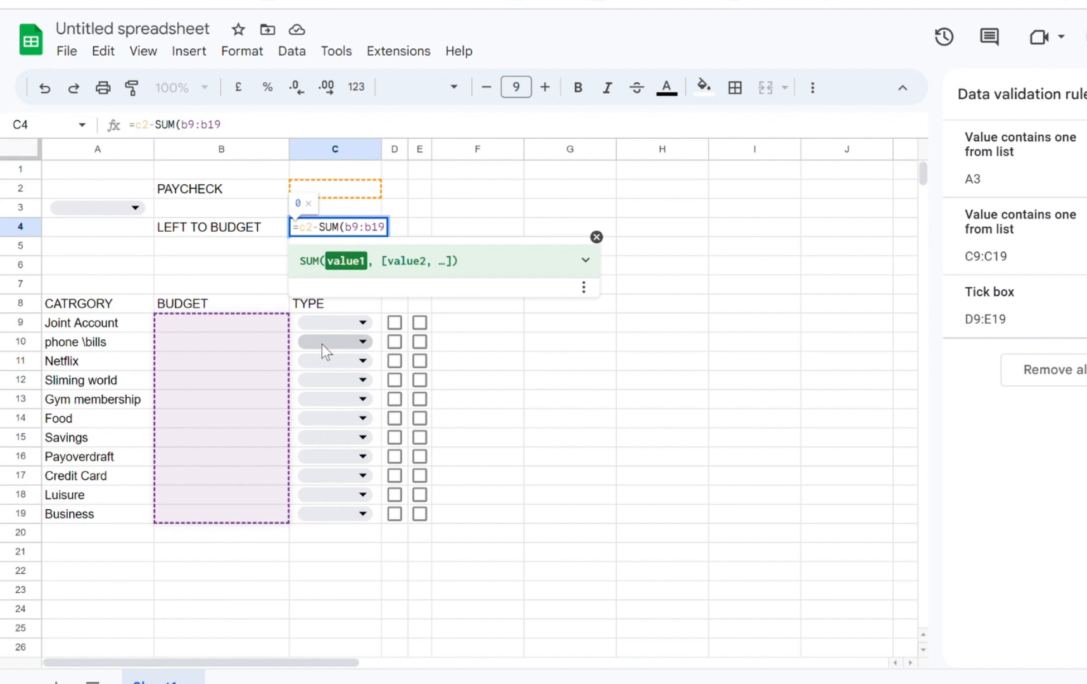
pyautogui.write(')')
pyautogui.press('Return')
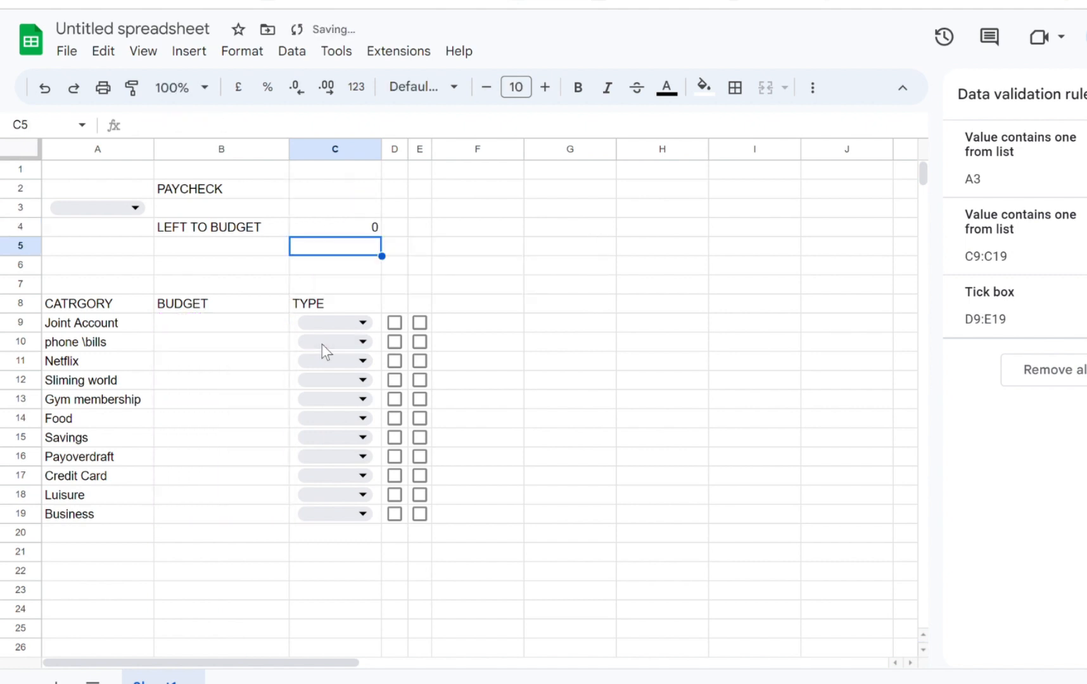
pyautogui.click(330, 192)
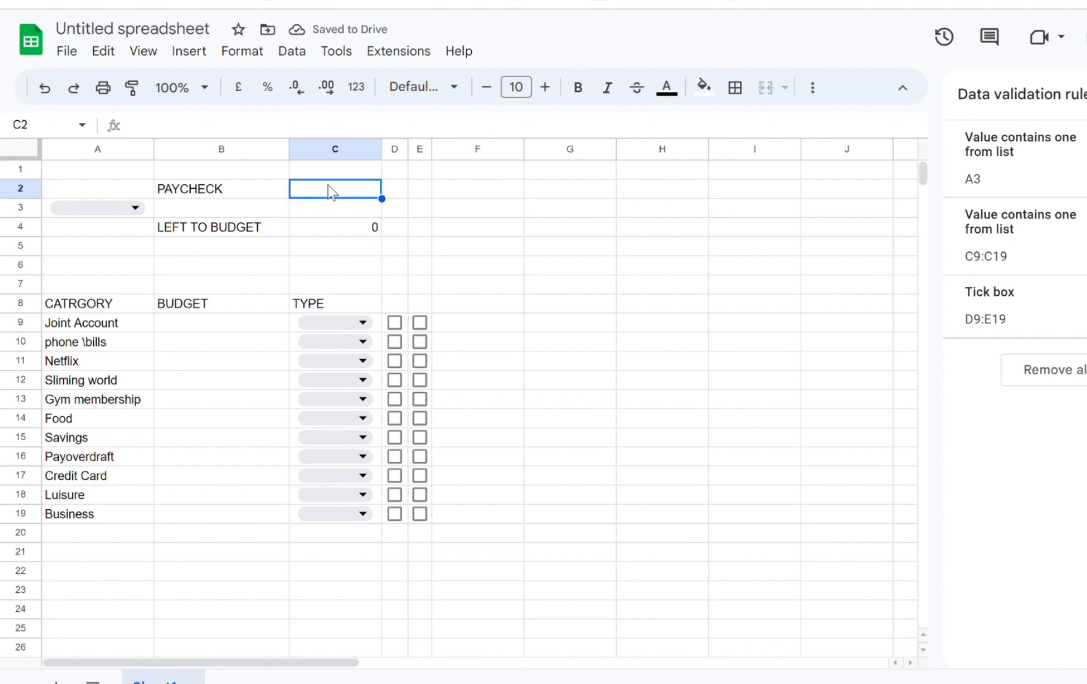
pyautogui.click(496, 359)
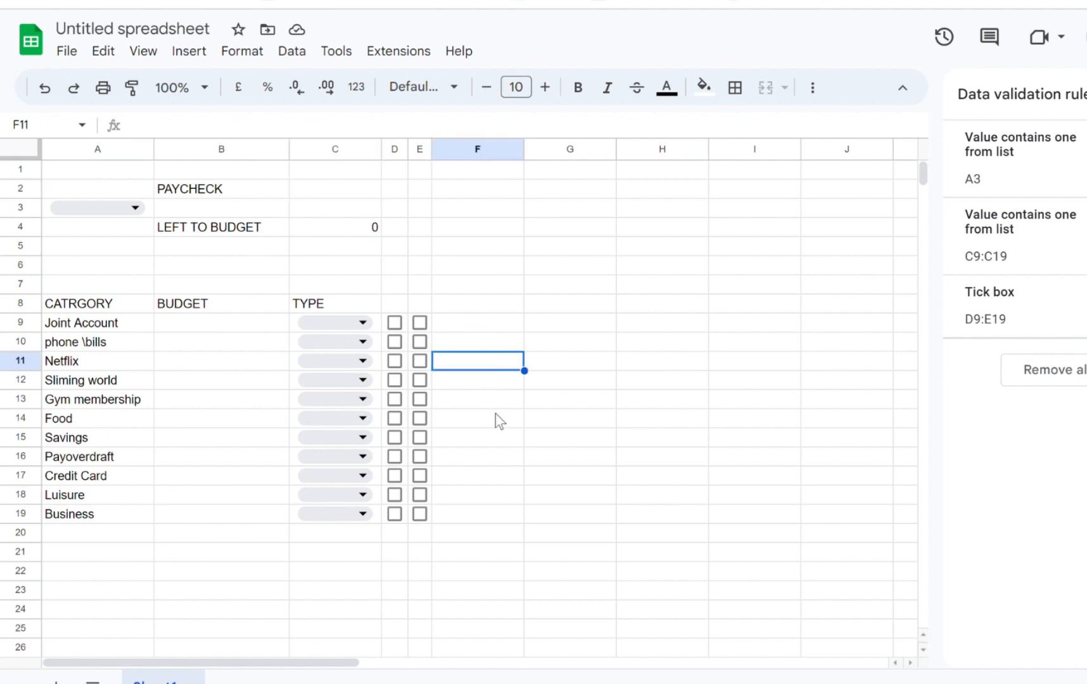
pyautogui.click(495, 418)
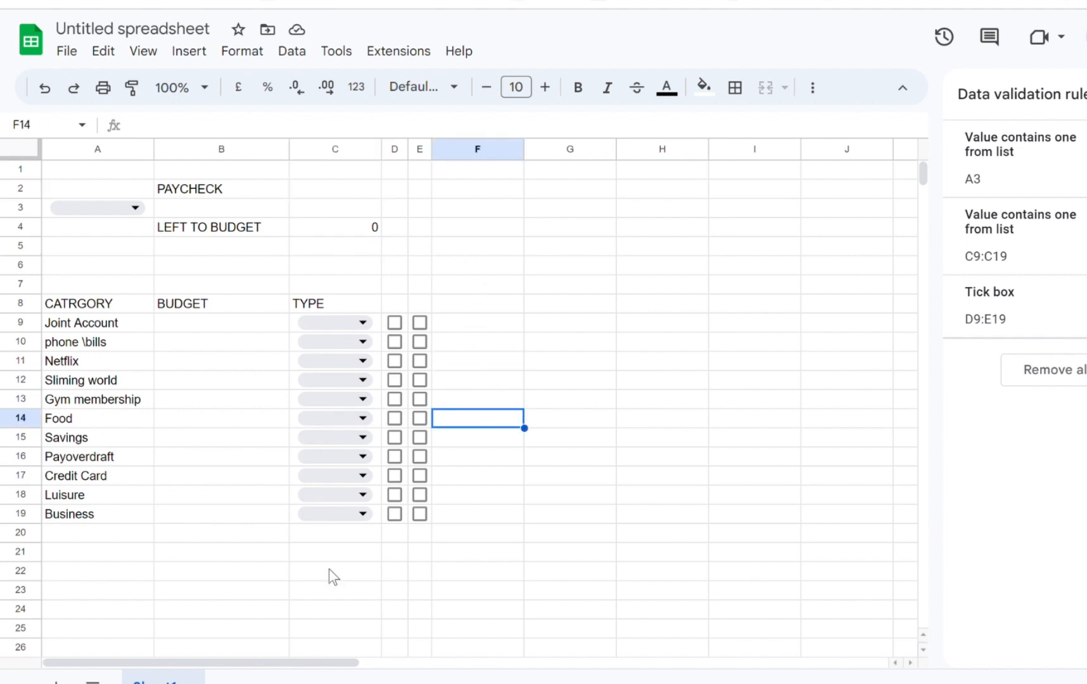
pyautogui.click(557, 309)
pyautogui.click(584, 345)
pyautogui.click(569, 423)
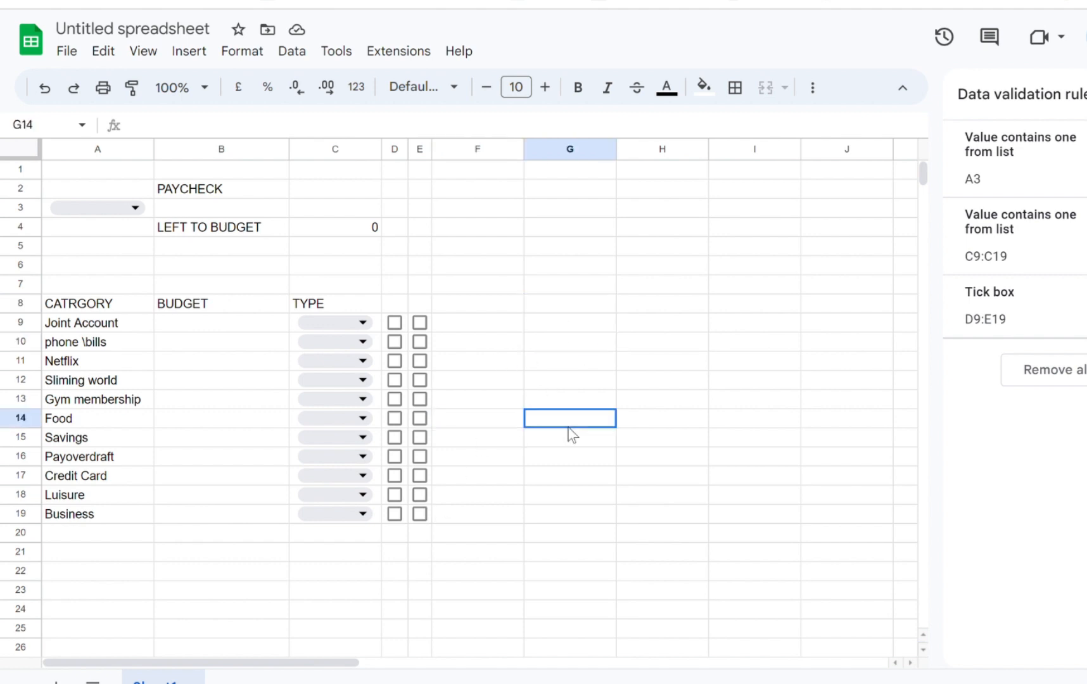
pyautogui.click(552, 306)
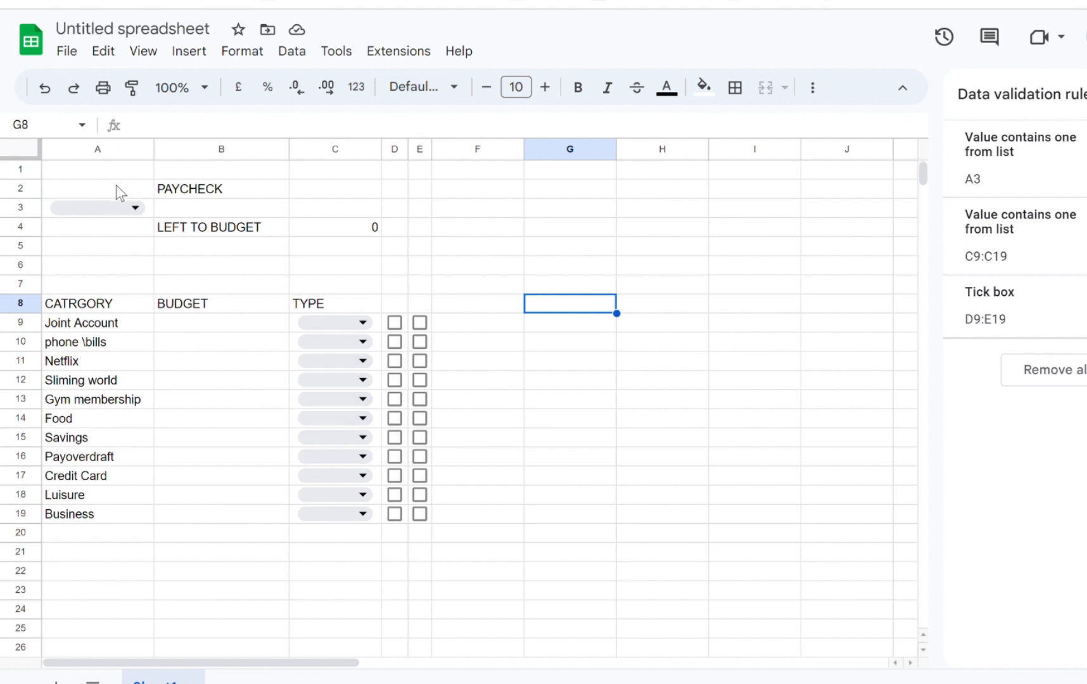
# Apply orange borders around and between all cells of the paycheck block A2:C5
pyautogui.moveTo(109, 171); pyautogui.dragTo(200, 221)
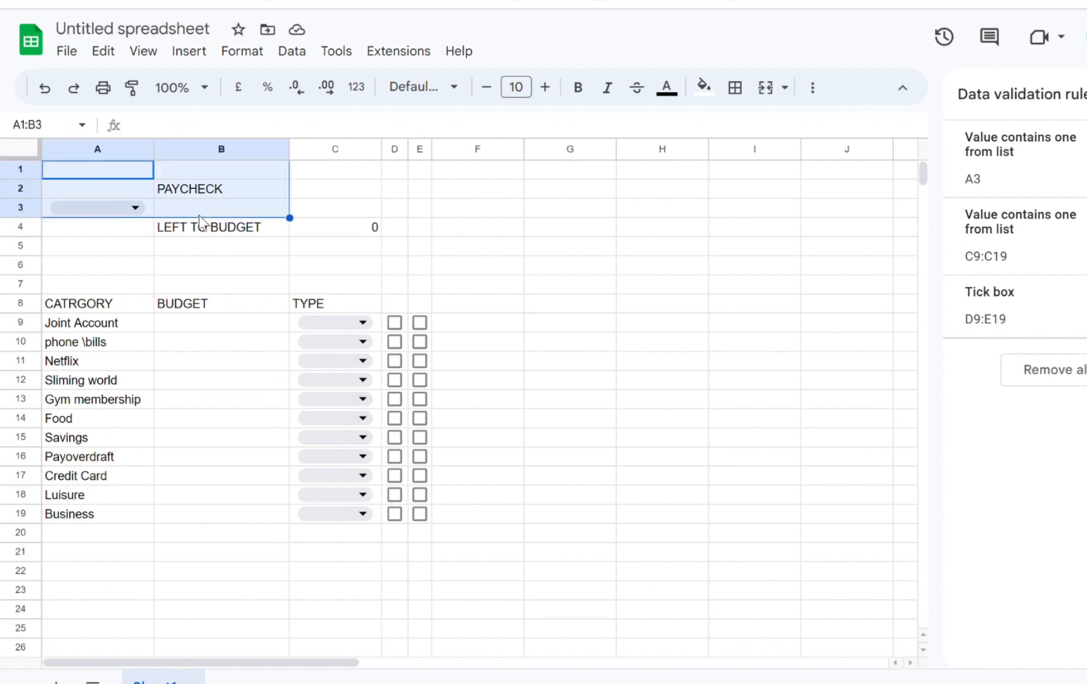
pyautogui.click(451, 264)
pyautogui.moveTo(106, 189); pyautogui.dragTo(373, 242)
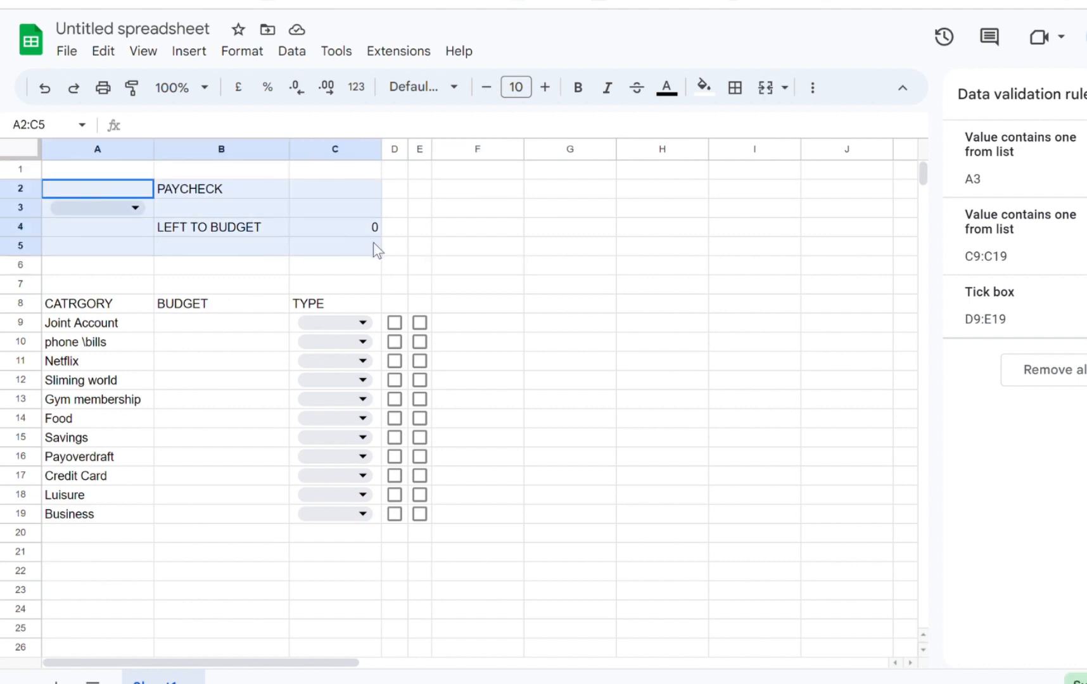
pyautogui.click(744, 99)
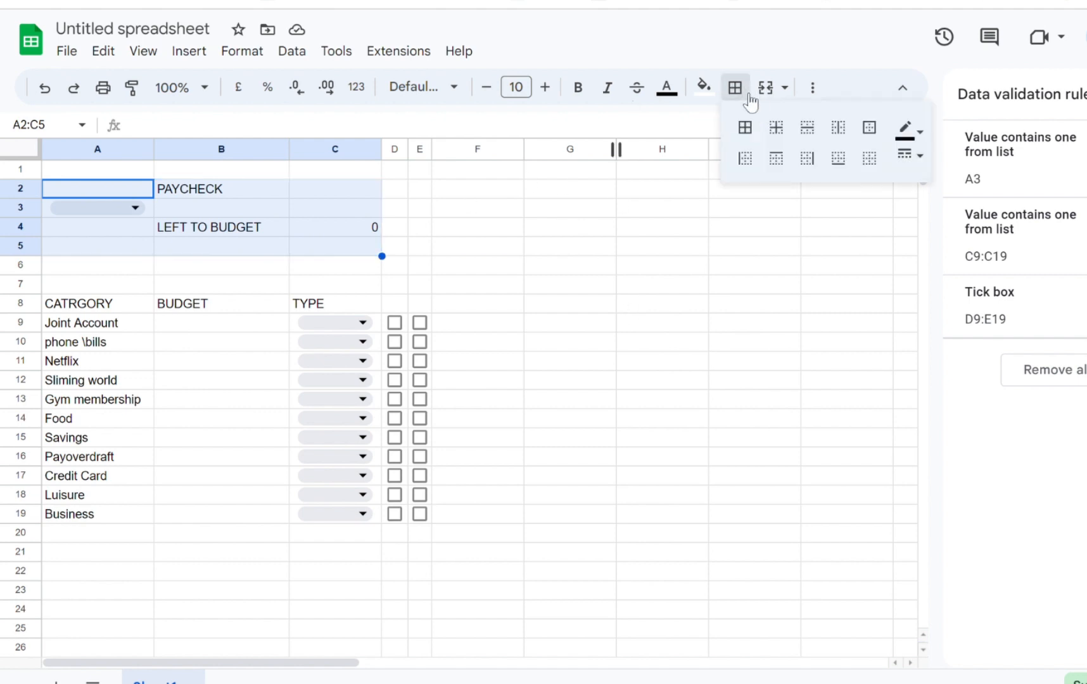
pyautogui.click(920, 131)
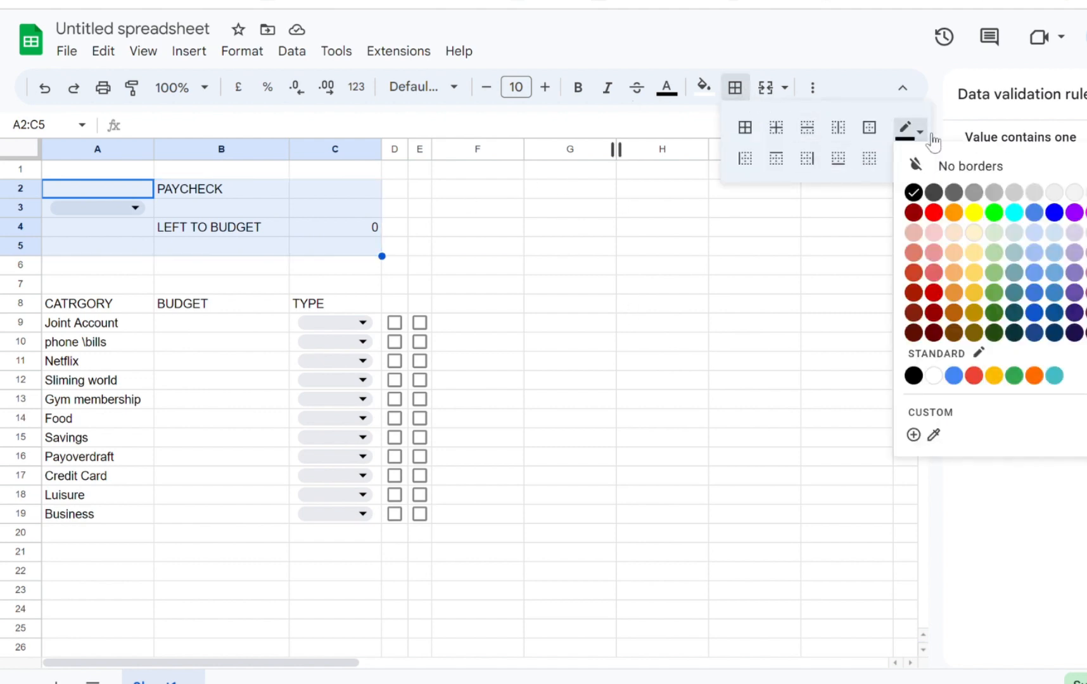
pyautogui.click(954, 213)
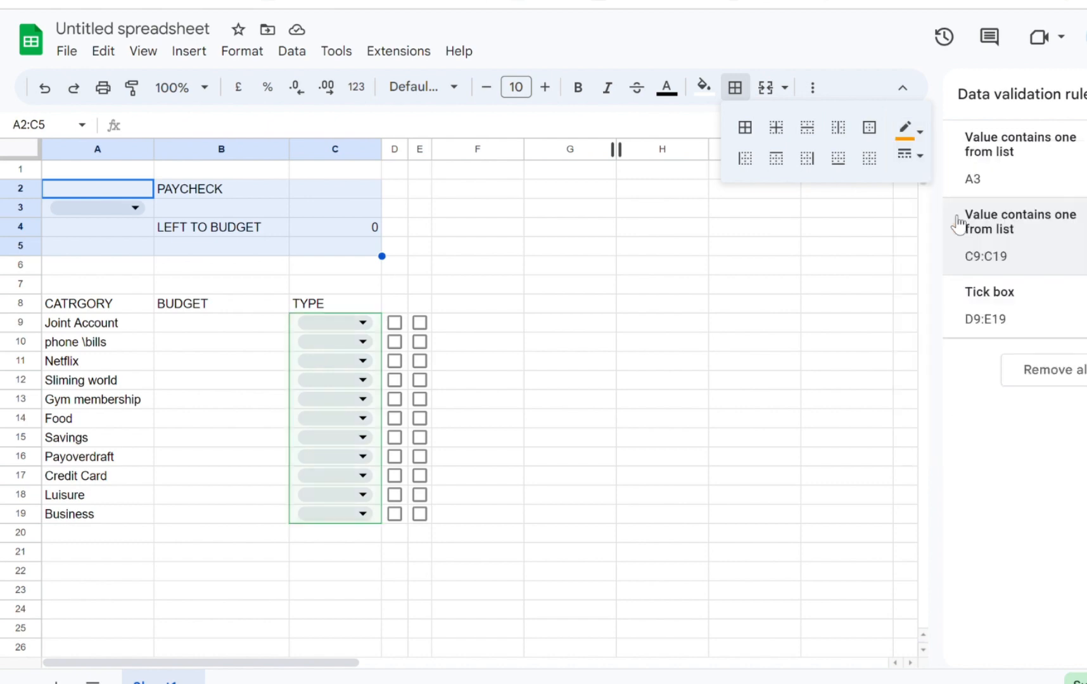
pyautogui.click(748, 128)
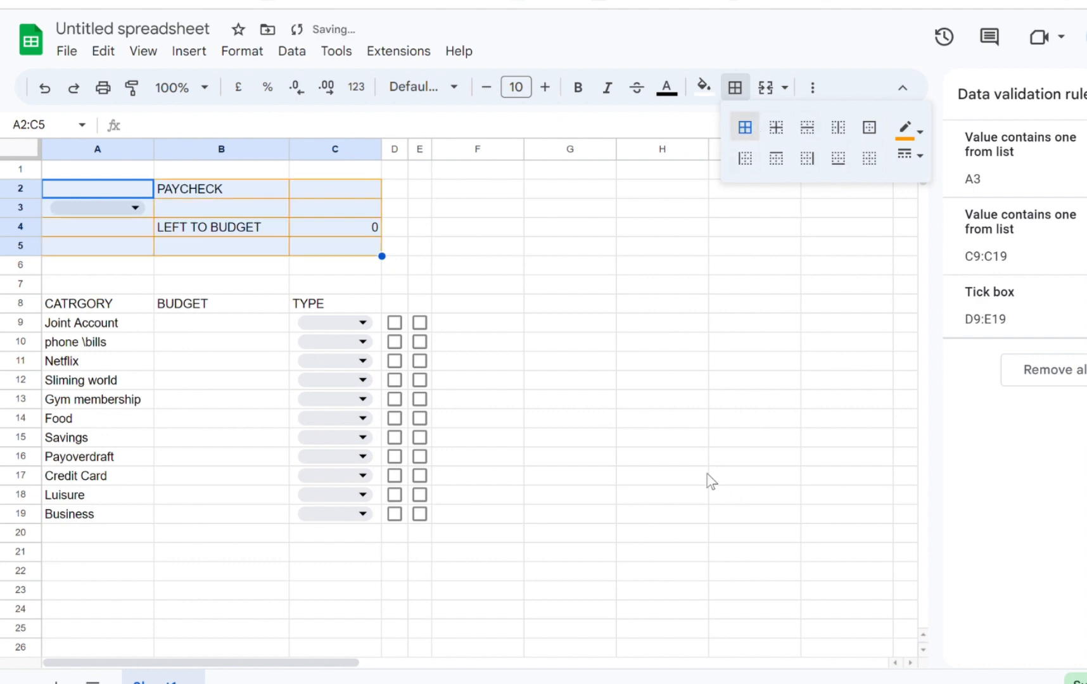
pyautogui.click(563, 290)
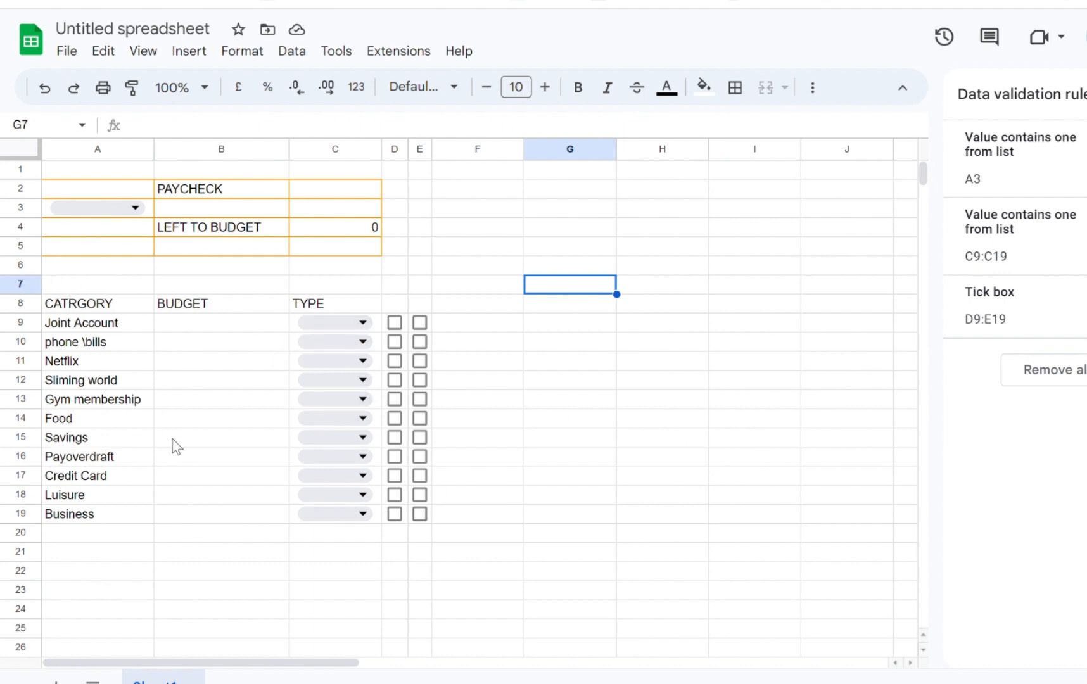
# Tick the first tick box in the Joint Account row, cell D9
pyautogui.click(389, 311)
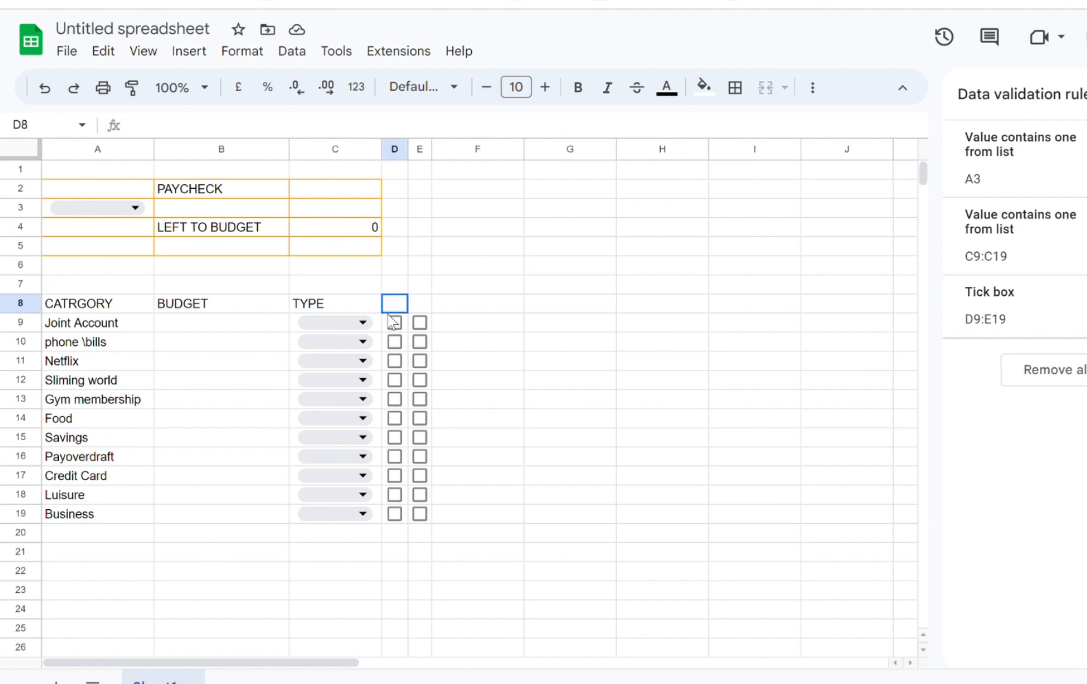
pyautogui.click(394, 322)
pyautogui.click(463, 327)
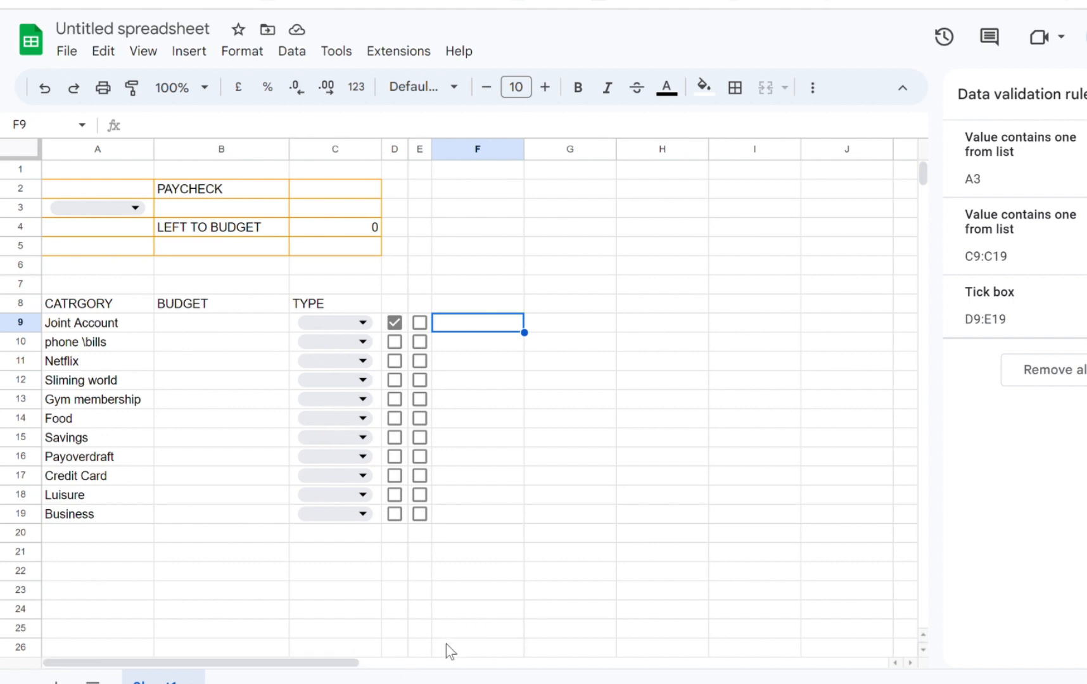
pyautogui.click(205, 234)
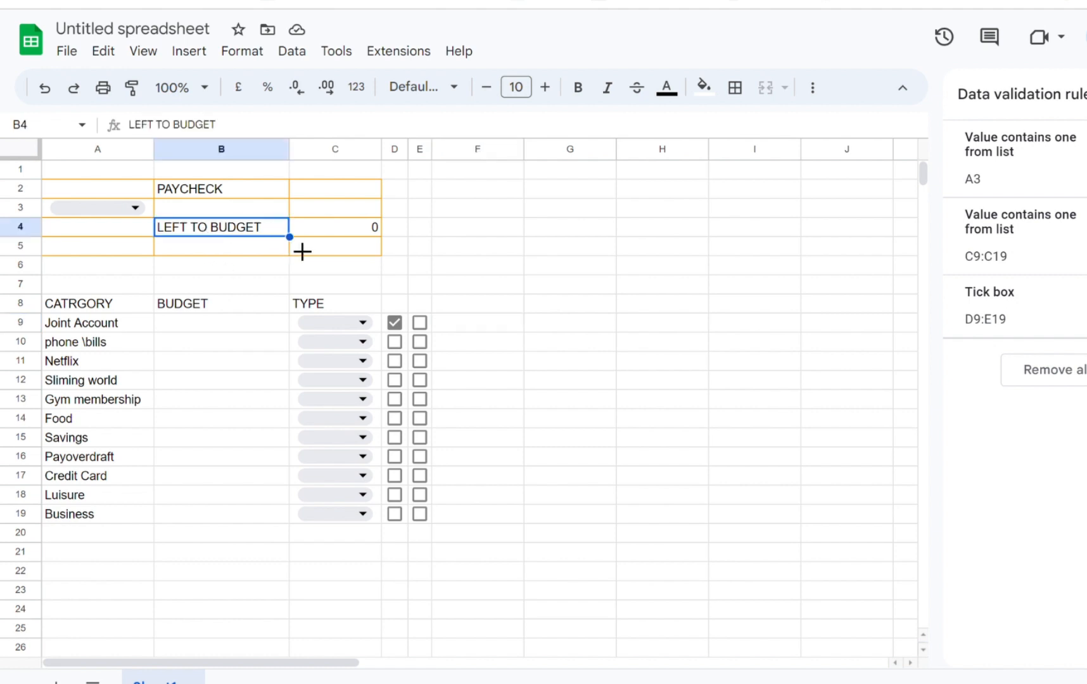
pyautogui.moveTo(290, 237)
pyautogui.mouseDown()
pyautogui.moveTo(357, 395)
pyautogui.moveTo(304, 251)
pyautogui.mouseUp()
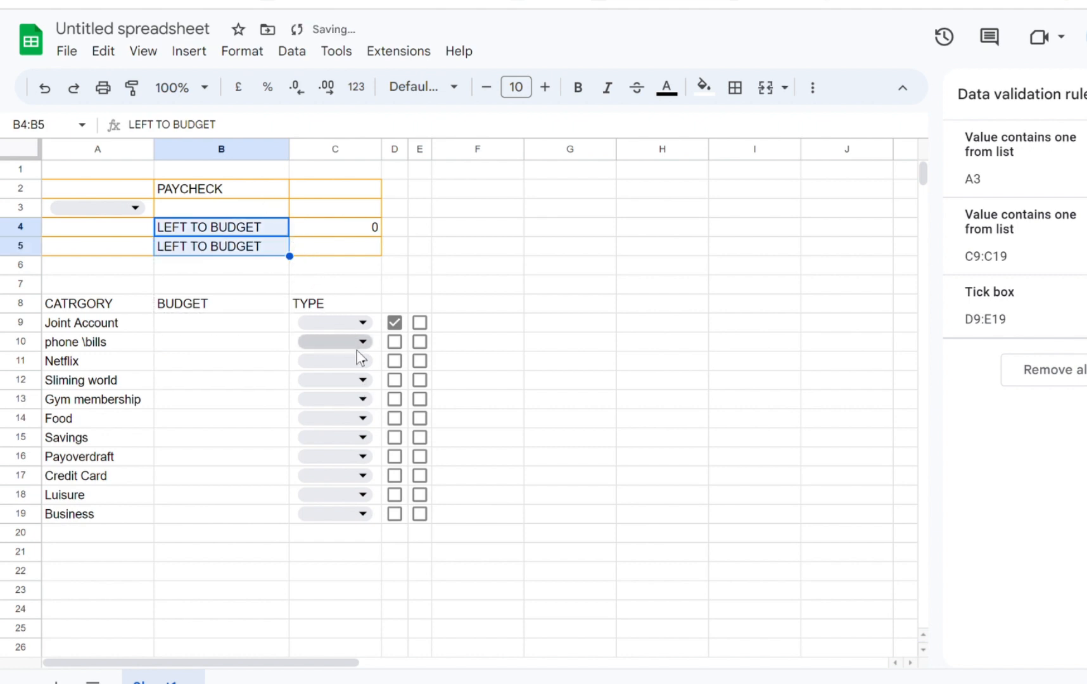
pyautogui.hotkey('ctrl', 'z')
pyautogui.click(507, 369)
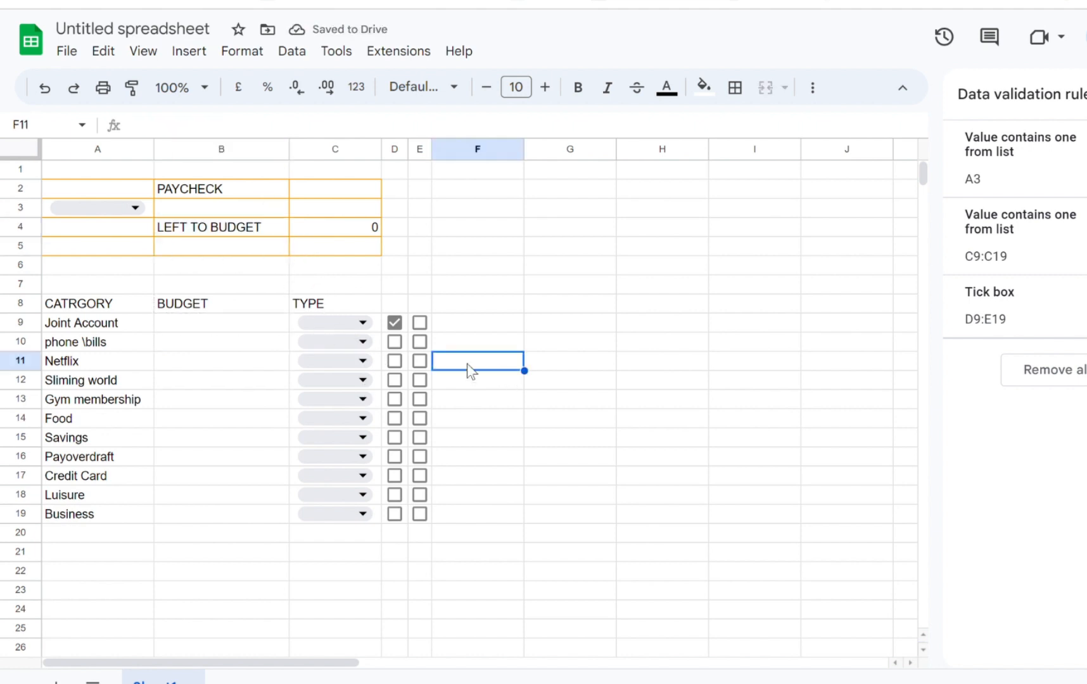
# Apply pale cyan borders around and between all cells of the category table A8:C19
pyautogui.click(62, 303)
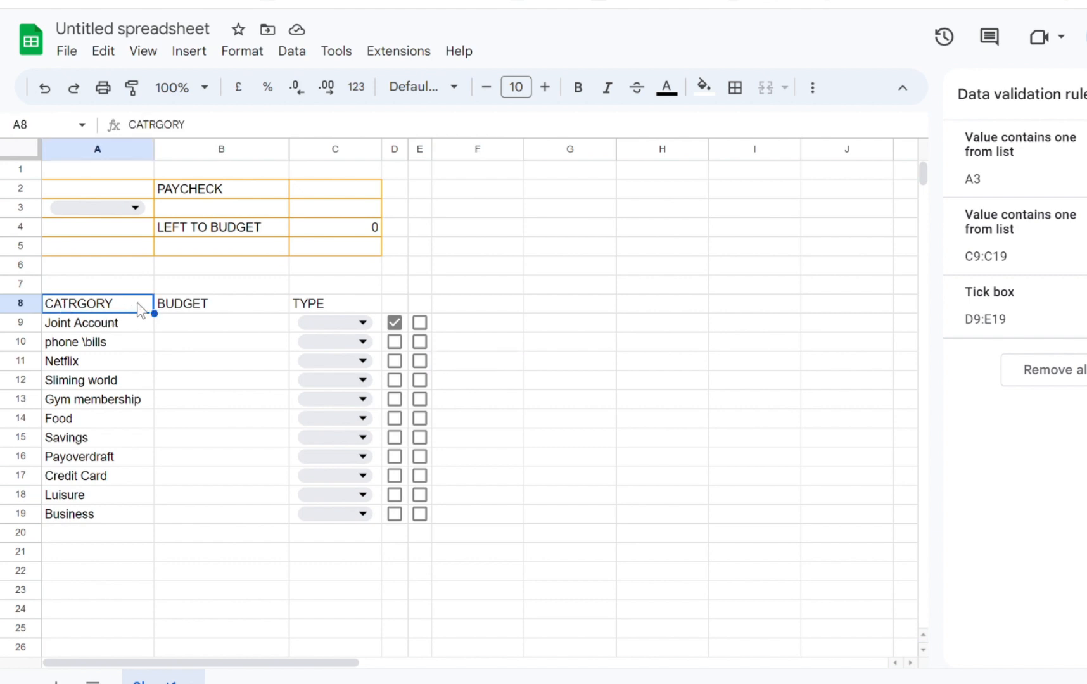
pyautogui.moveTo(141, 307); pyautogui.dragTo(335, 510)
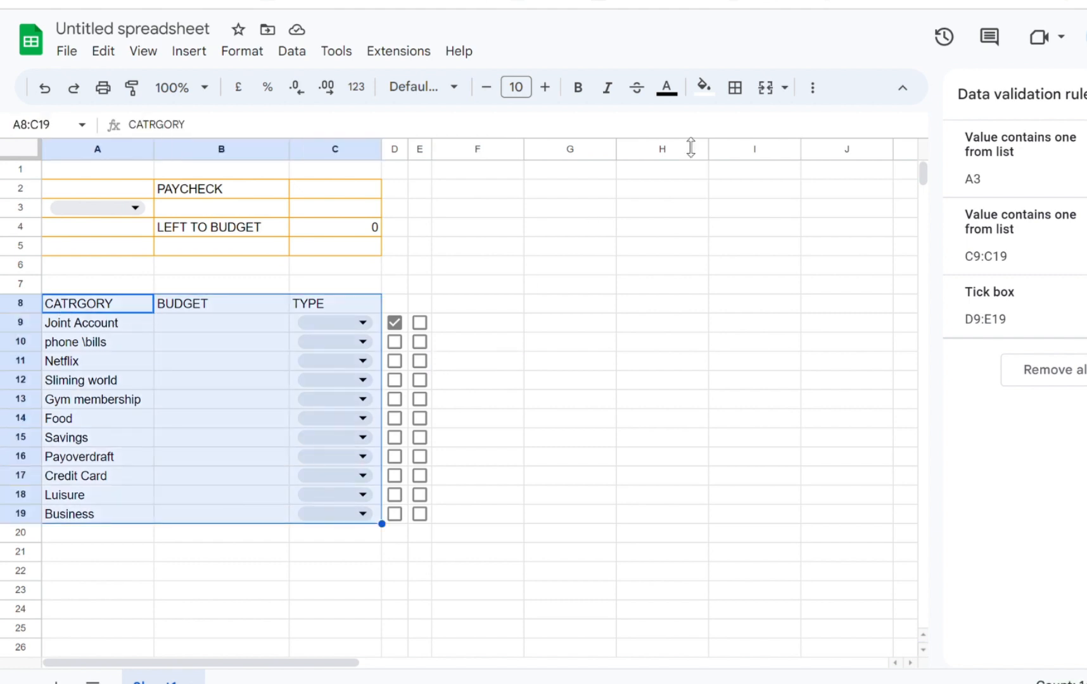
pyautogui.click(737, 92)
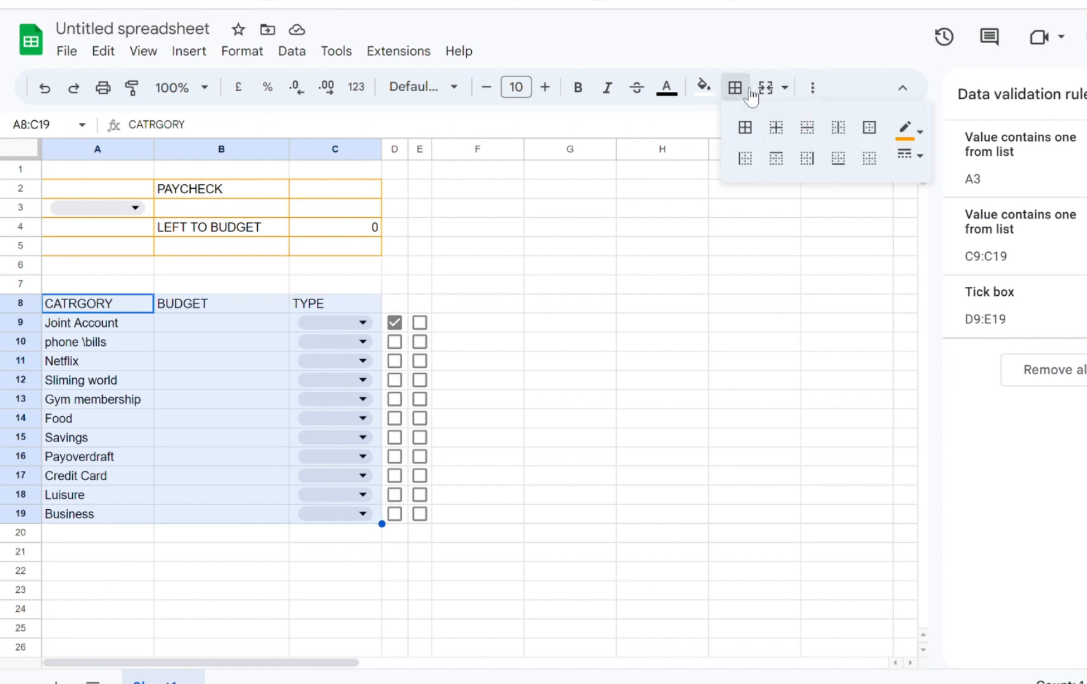
pyautogui.click(917, 128)
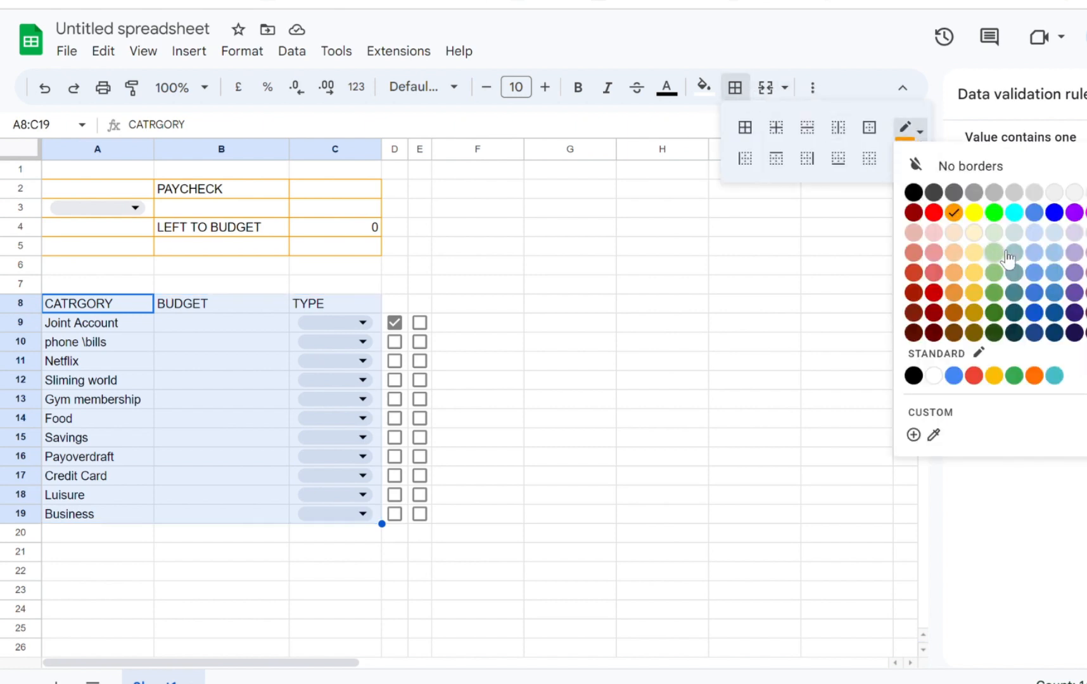
pyautogui.click(1019, 234)
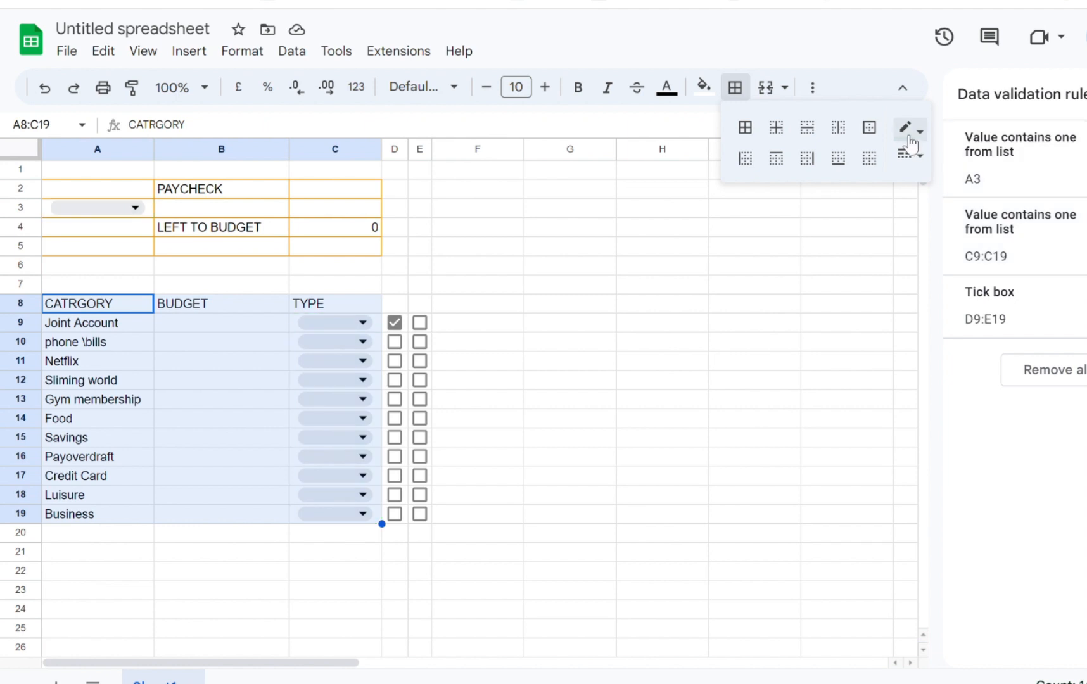
pyautogui.click(744, 130)
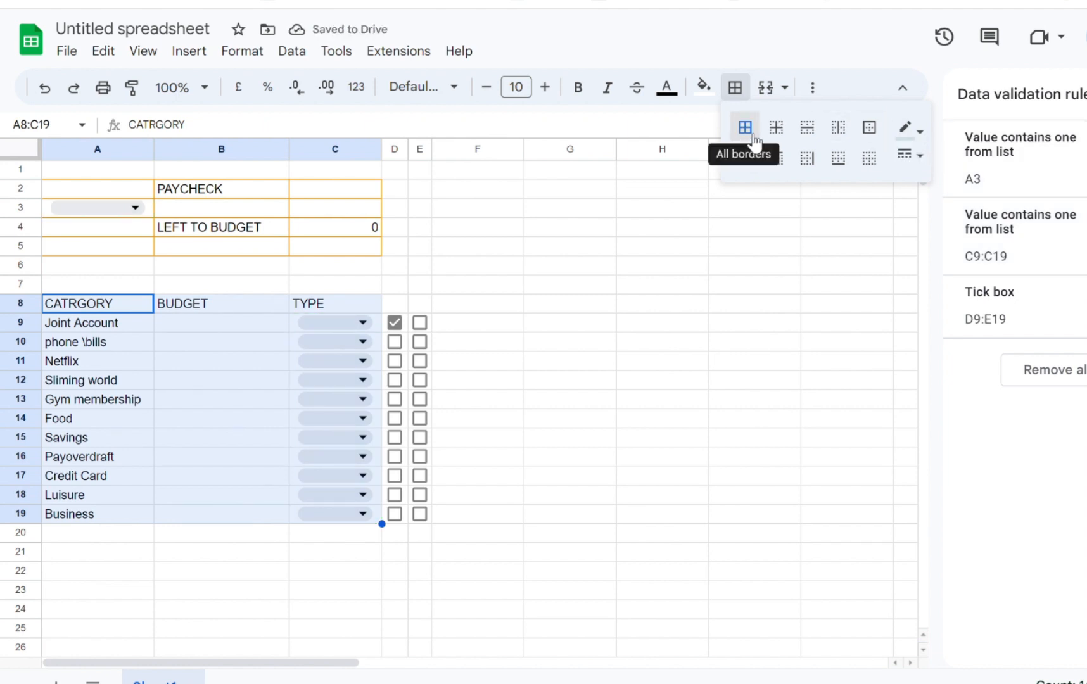
pyautogui.click(553, 405)
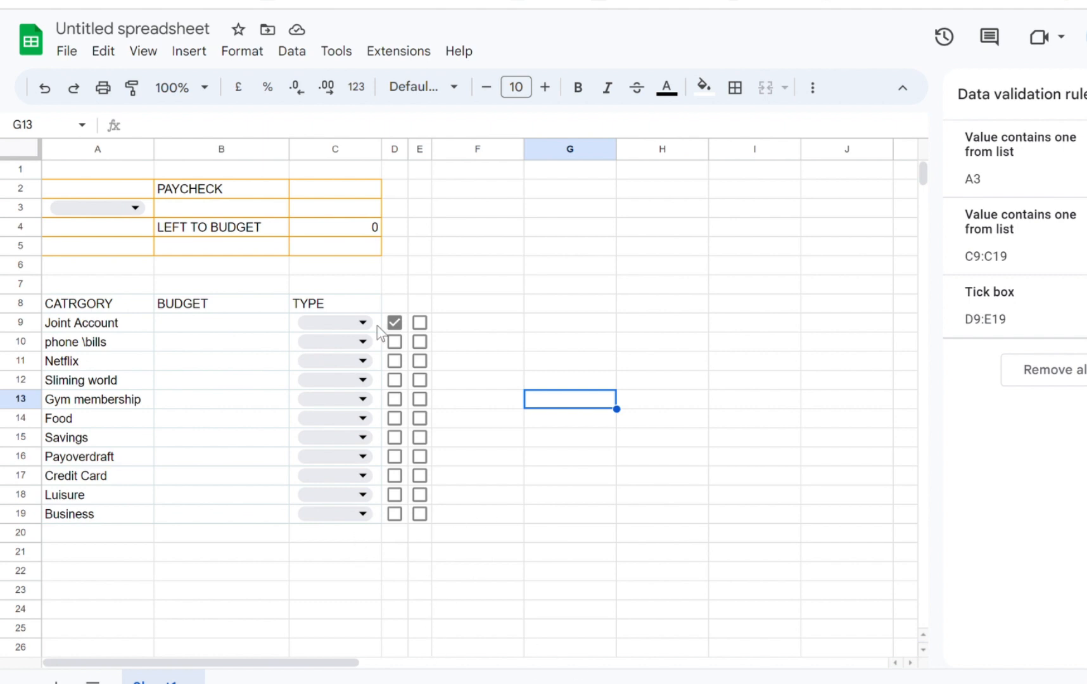
# Enter 2000 as the paycheck amount in cell C2
pyautogui.click(329, 196)
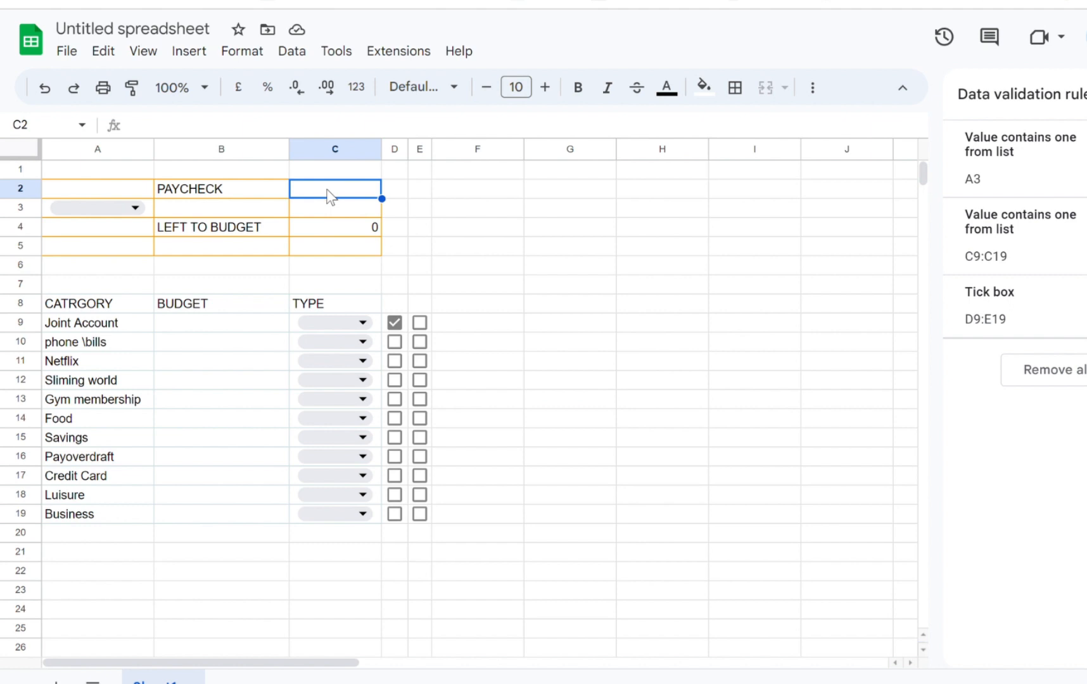
pyautogui.write('2000')
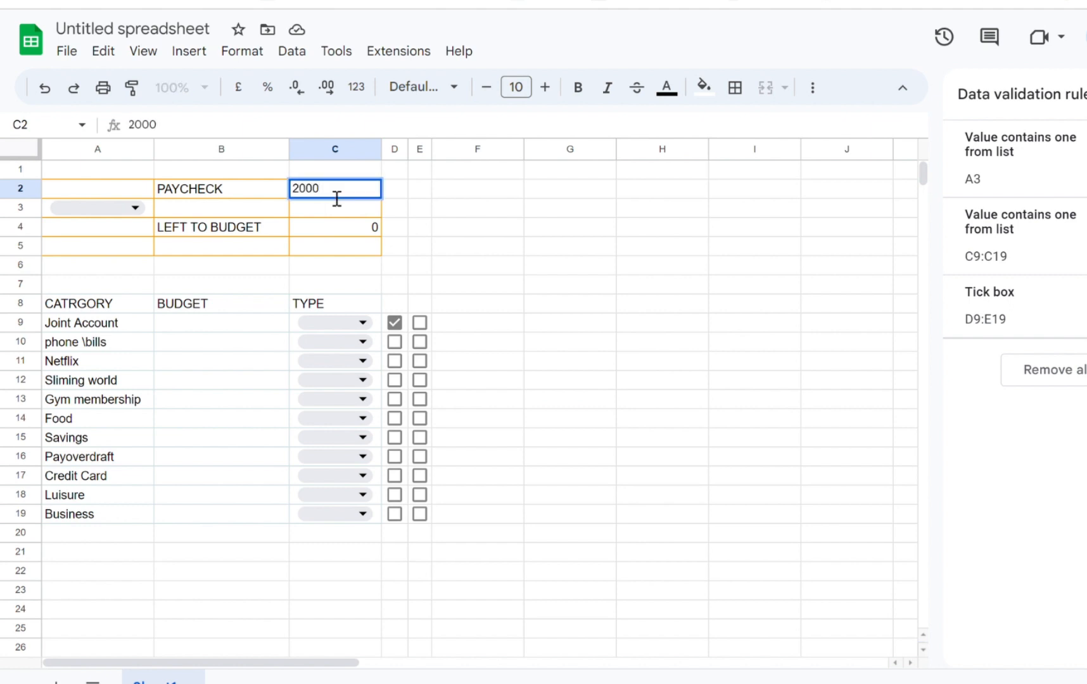
pyautogui.click(213, 404)
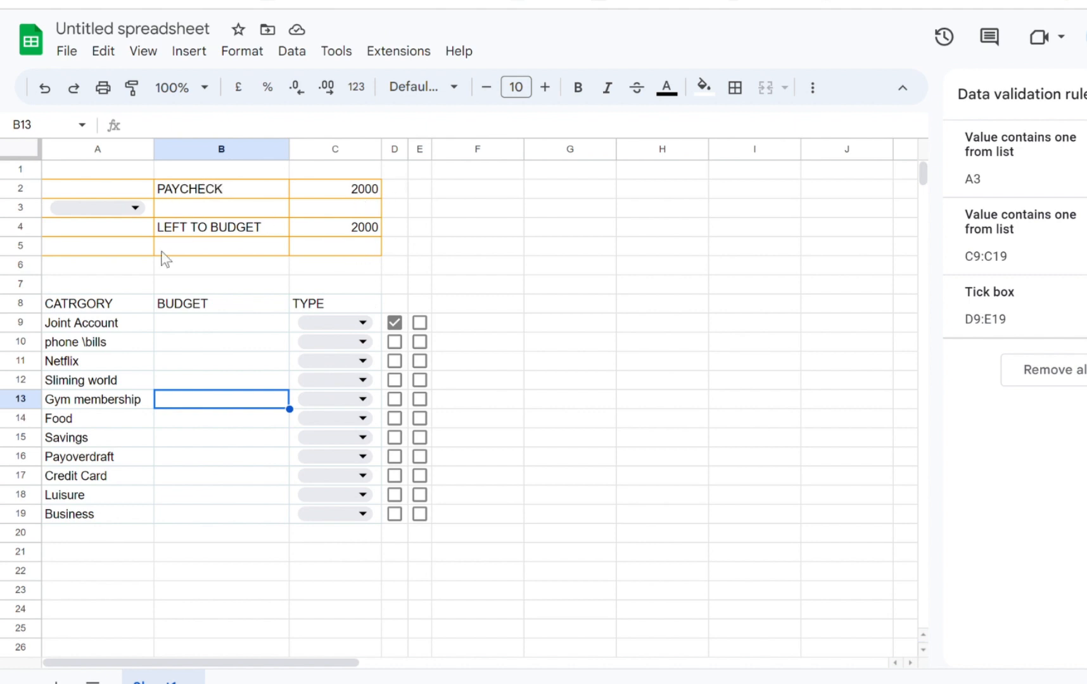
# Make the text in the range A2:E24 bold and set its font size to 12
pyautogui.click(116, 190)
pyautogui.moveTo(116, 190)
pyautogui.mouseDown()
pyautogui.moveTo(221, 293)
pyautogui.moveTo(372, 623)
pyautogui.moveTo(432, 608)
pyautogui.mouseUp()
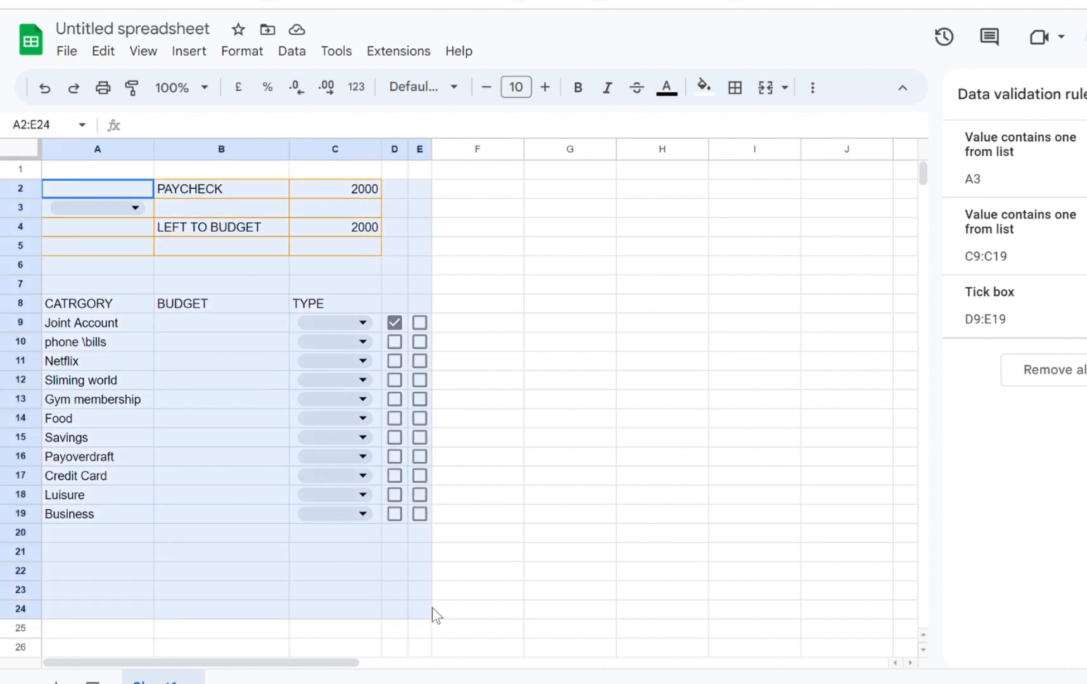
pyautogui.click(590, 94)
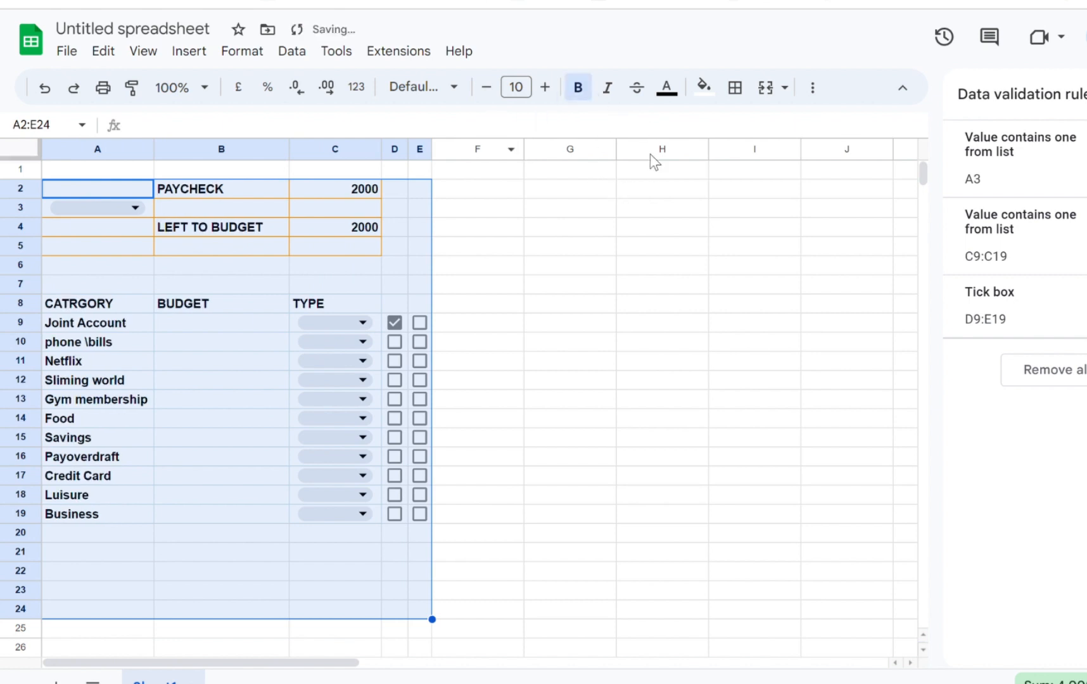
pyautogui.click(537, 89)
pyautogui.write('12')
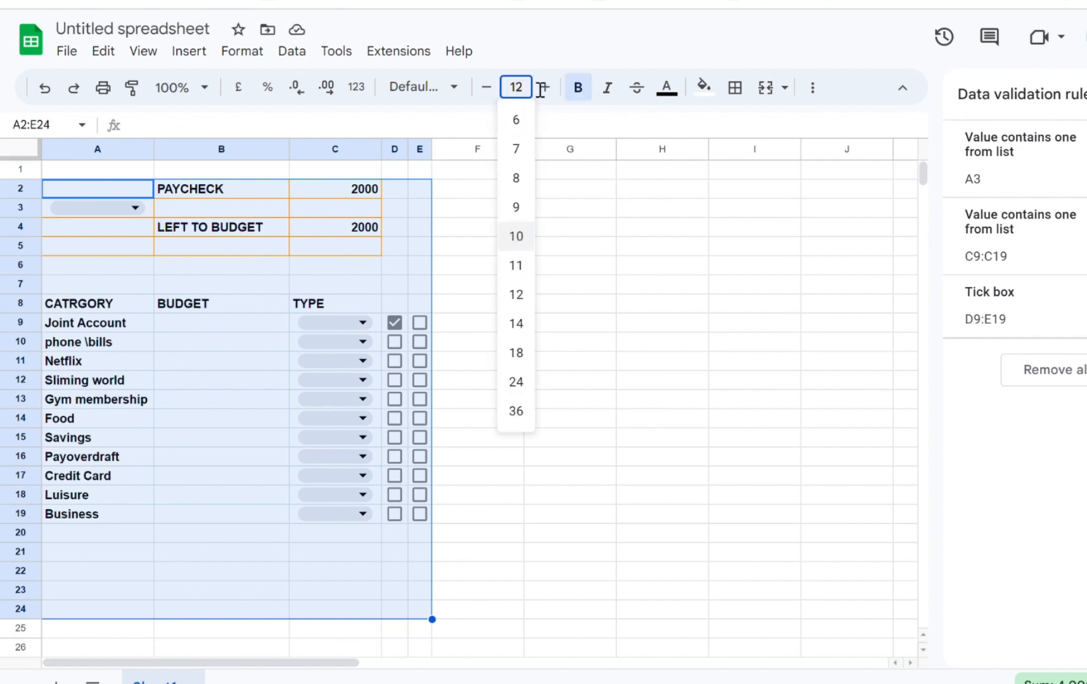
pyautogui.press('Return')
pyautogui.click(605, 405)
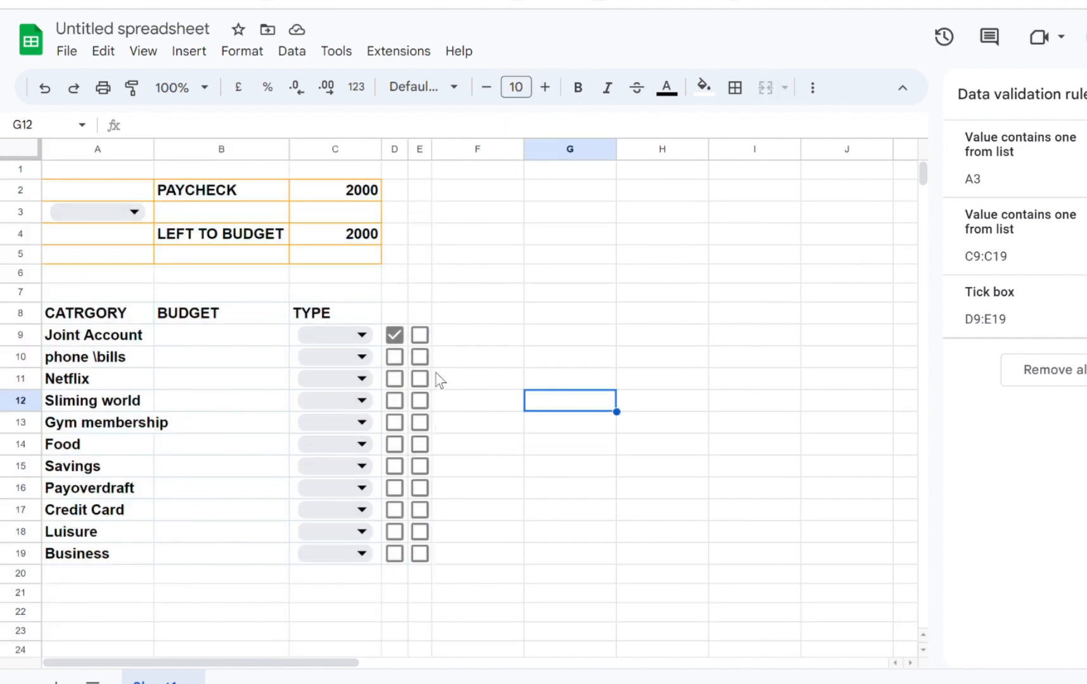
pyautogui.click(211, 237)
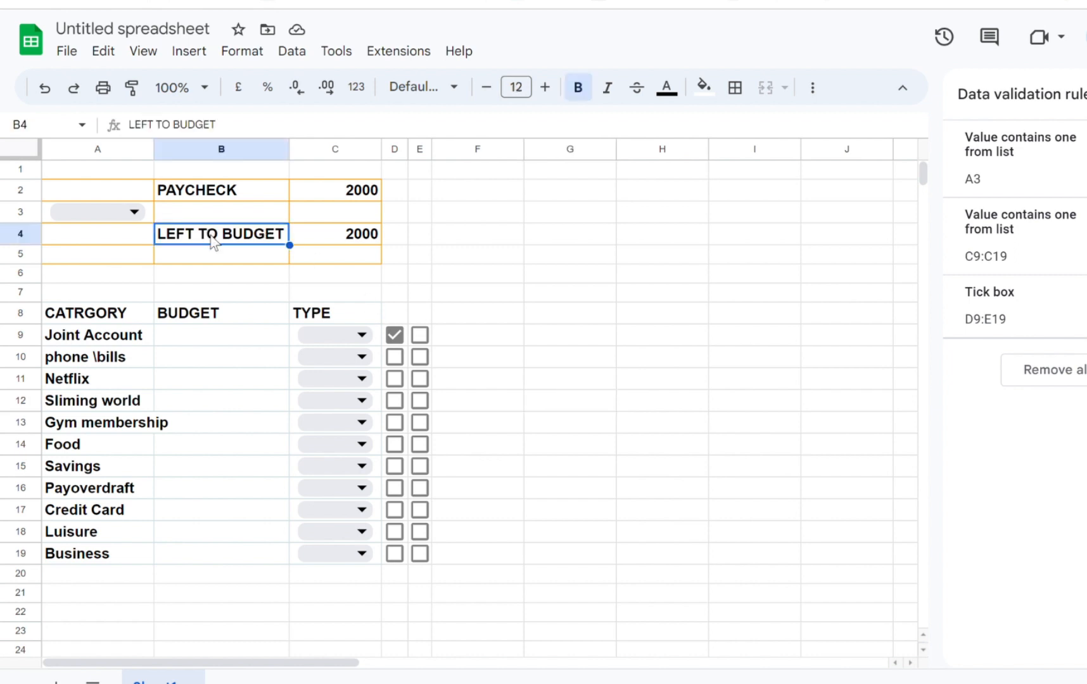
pyautogui.moveTo(219, 236)
pyautogui.mouseDown()
pyautogui.moveTo(356, 388)
pyautogui.moveTo(358, 454)
pyautogui.moveTo(324, 525)
pyautogui.moveTo(335, 593)
pyautogui.moveTo(359, 531)
pyautogui.moveTo(361, 554)
pyautogui.mouseUp()
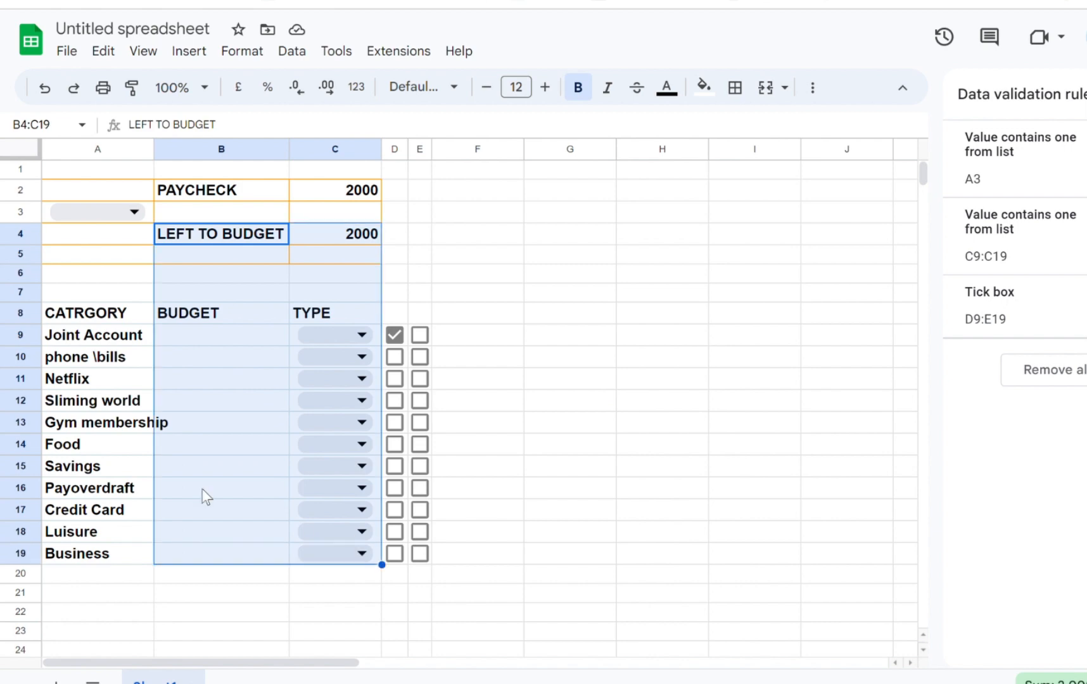
pyautogui.click(495, 297)
# Insert a chart based on the data range A2:C19
pyautogui.click(118, 188)
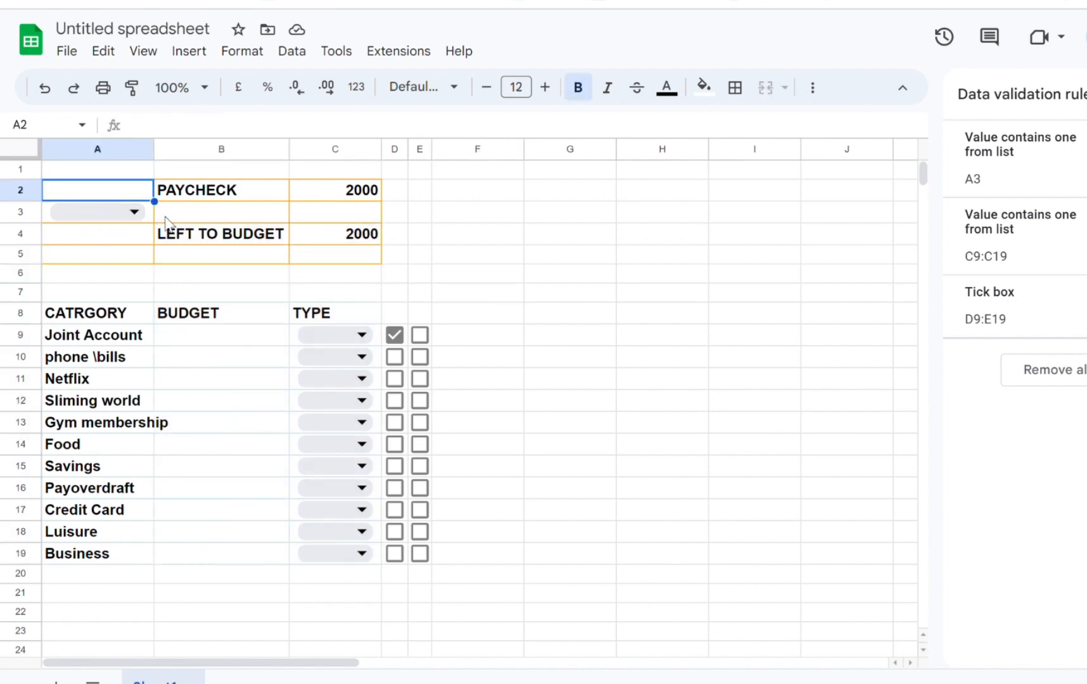
pyautogui.moveTo(127, 191); pyautogui.dragTo(380, 560)
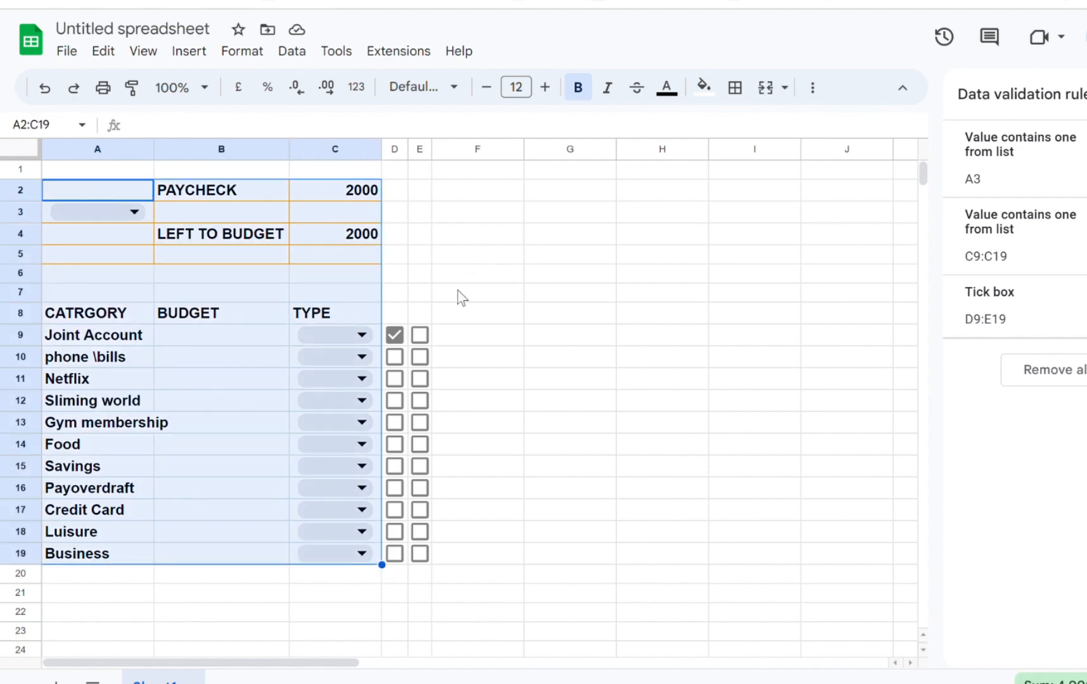
pyautogui.click(200, 56)
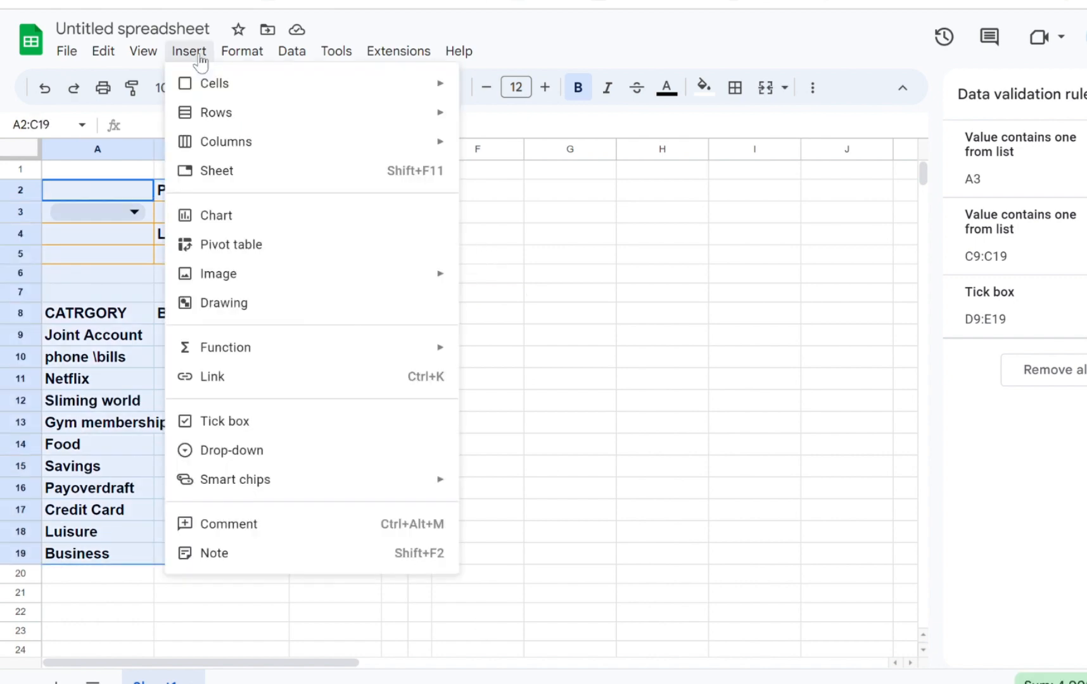
pyautogui.click(237, 223)
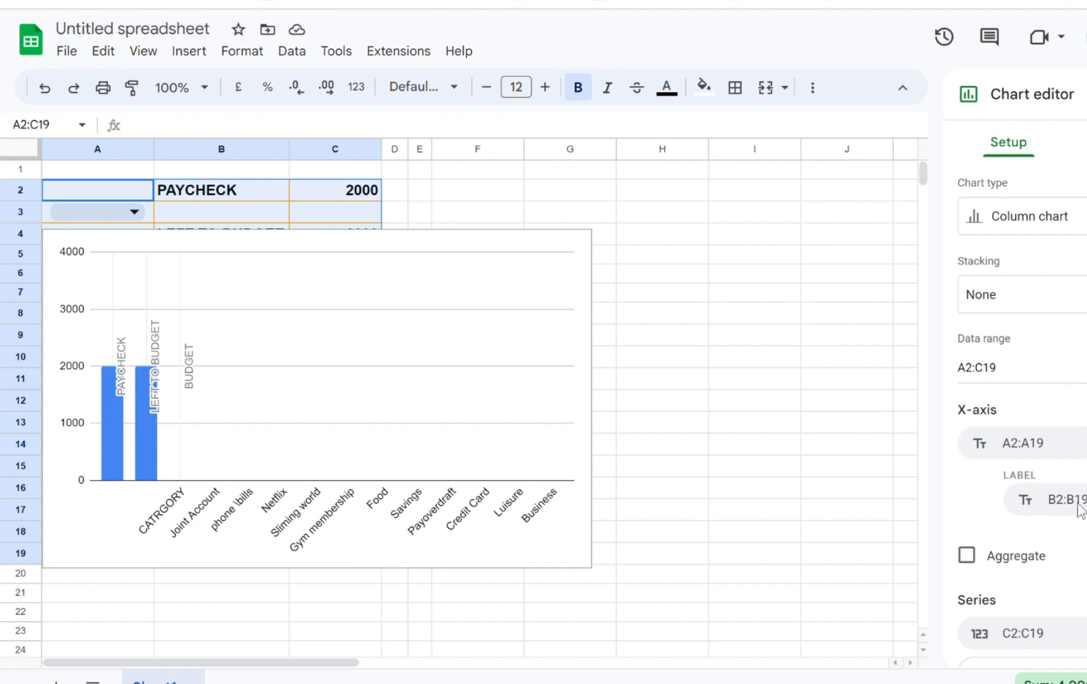
# Change the chart type from column to pie chart and turn on Aggregate for its label
pyautogui.scroll(-2, 1013, 380)
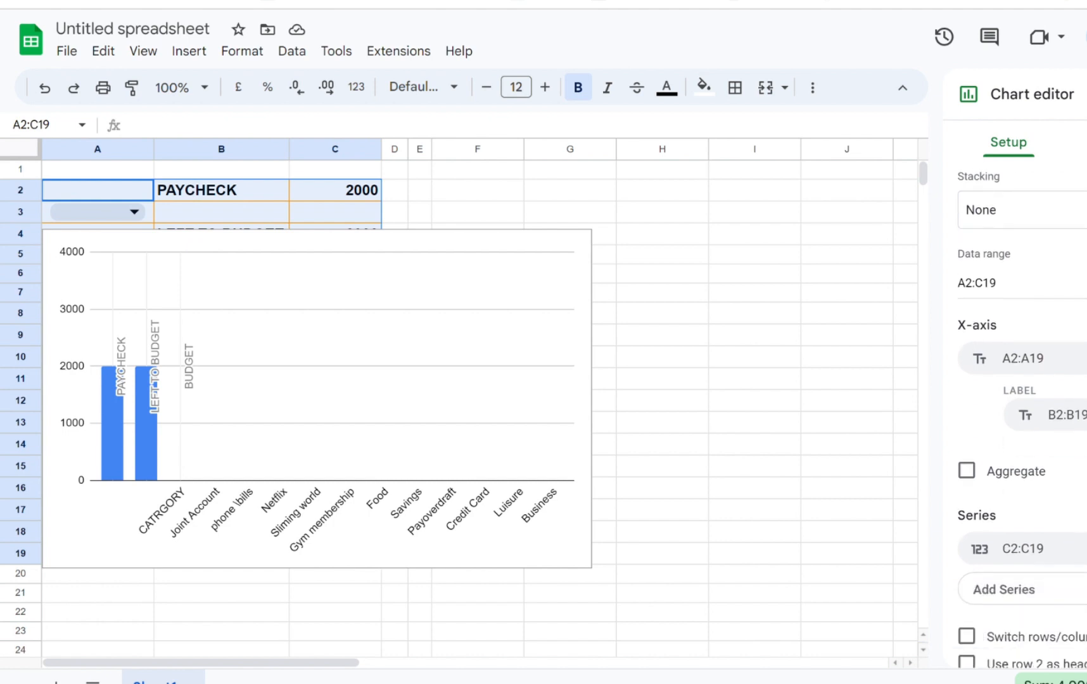
pyautogui.scroll(2, 1014, 380)
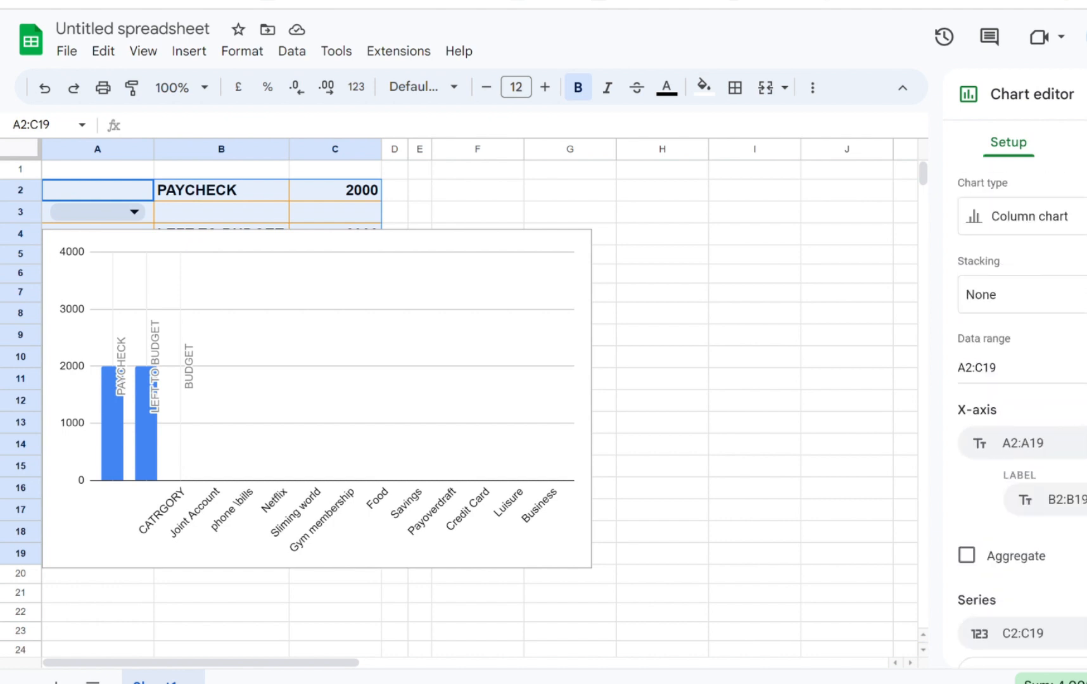
pyautogui.click(1079, 217)
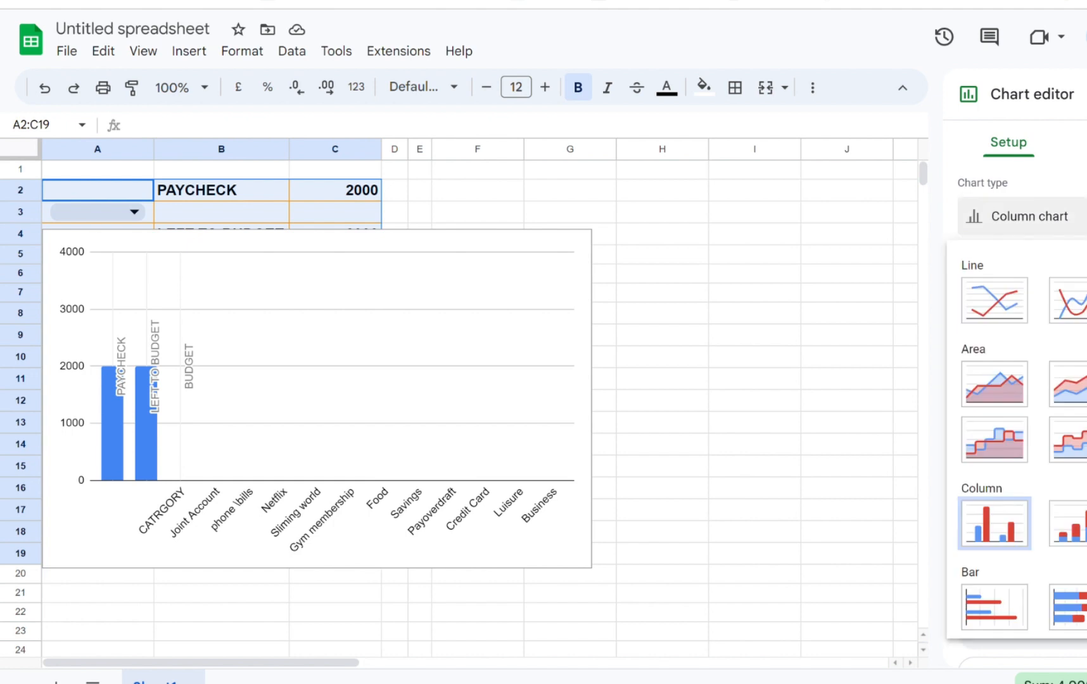
pyautogui.press('Escape')
pyautogui.scroll(-1, 1013, 412)
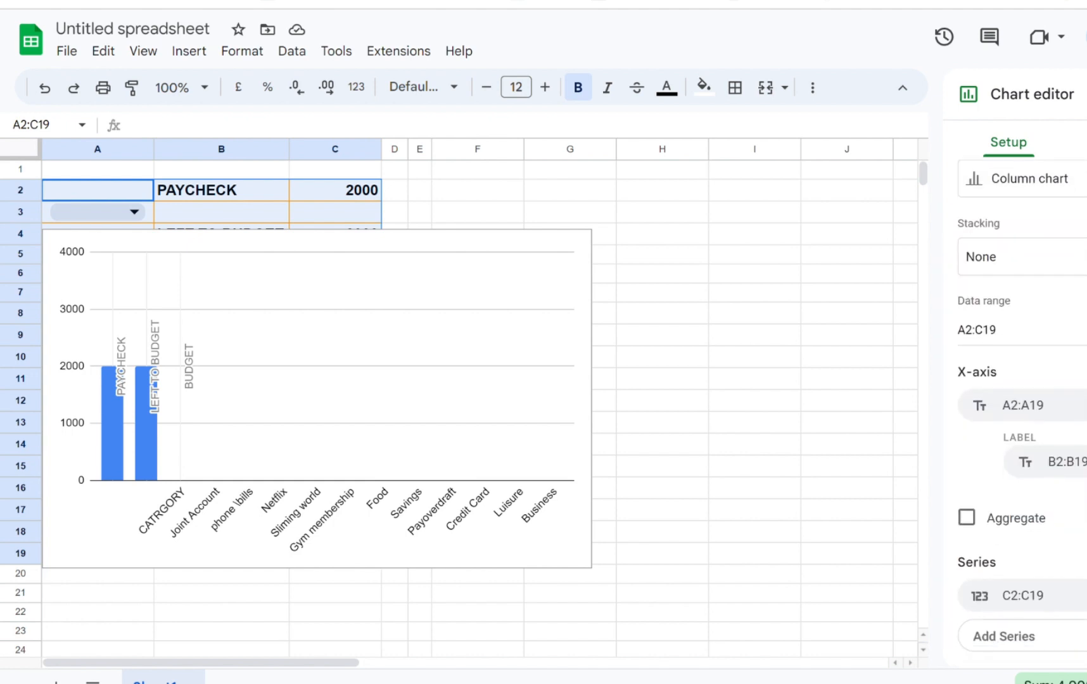
pyautogui.scroll(1, 1013, 412)
pyautogui.click(1079, 216)
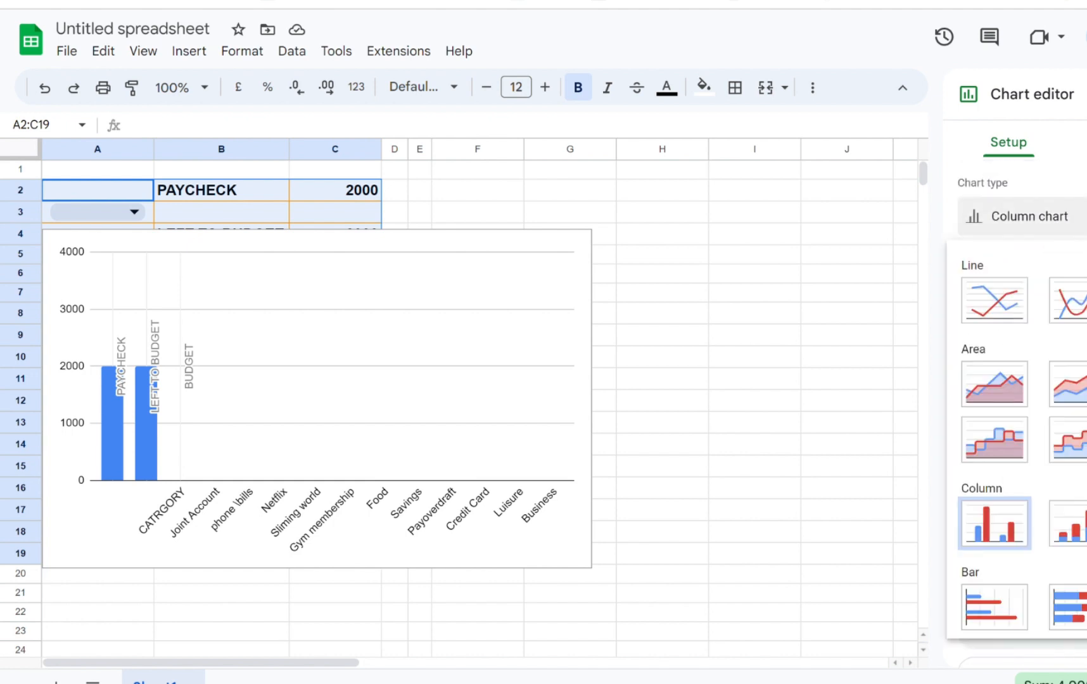
pyautogui.scroll(-3, 1015, 544)
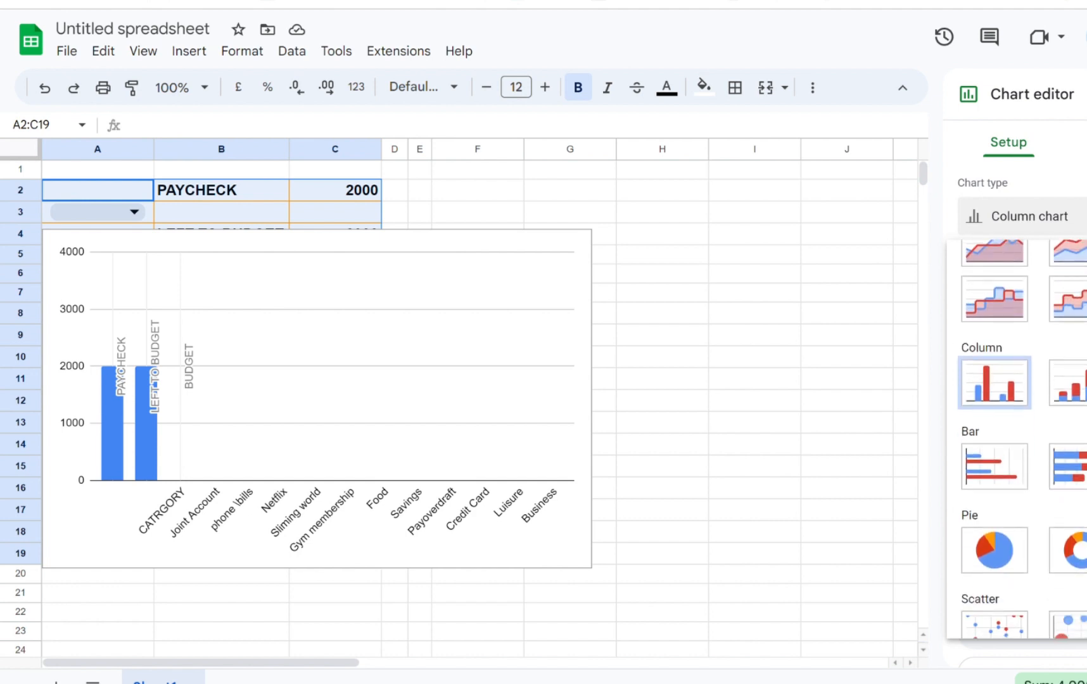
pyautogui.click(1015, 544)
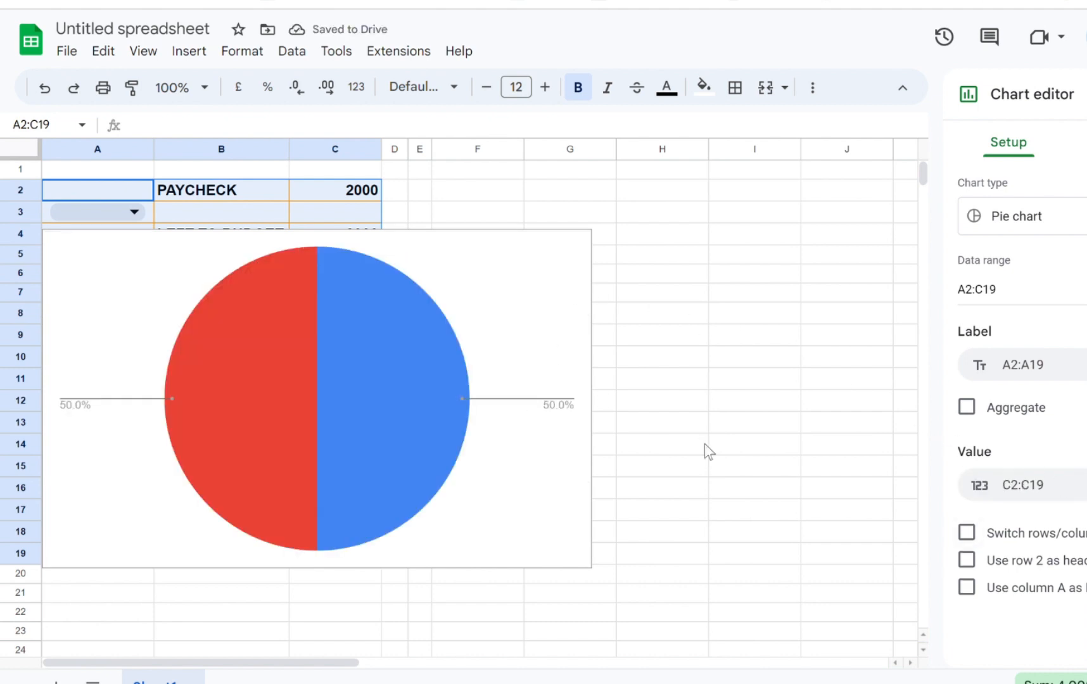
pyautogui.click(967, 408)
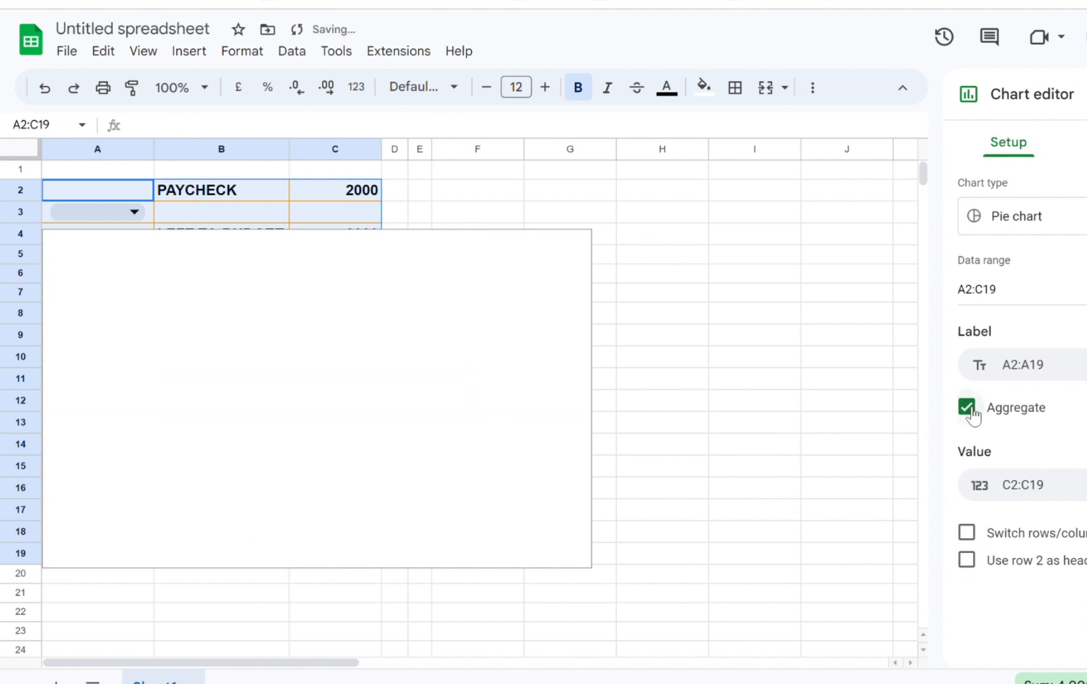
# Move the chart and reduce its width and height so it spans columns C to H and rows 8 to 18
pyautogui.click(424, 371)
pyautogui.moveTo(429, 372); pyautogui.dragTo(658, 325)
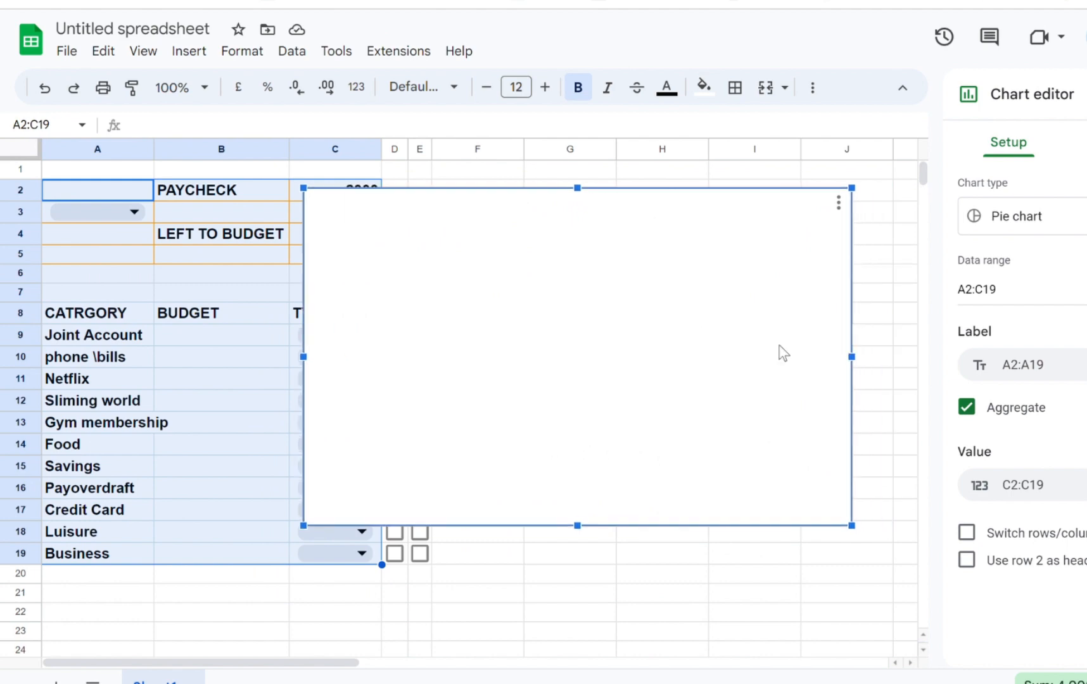
pyautogui.moveTo(853, 357); pyautogui.dragTo(674, 383)
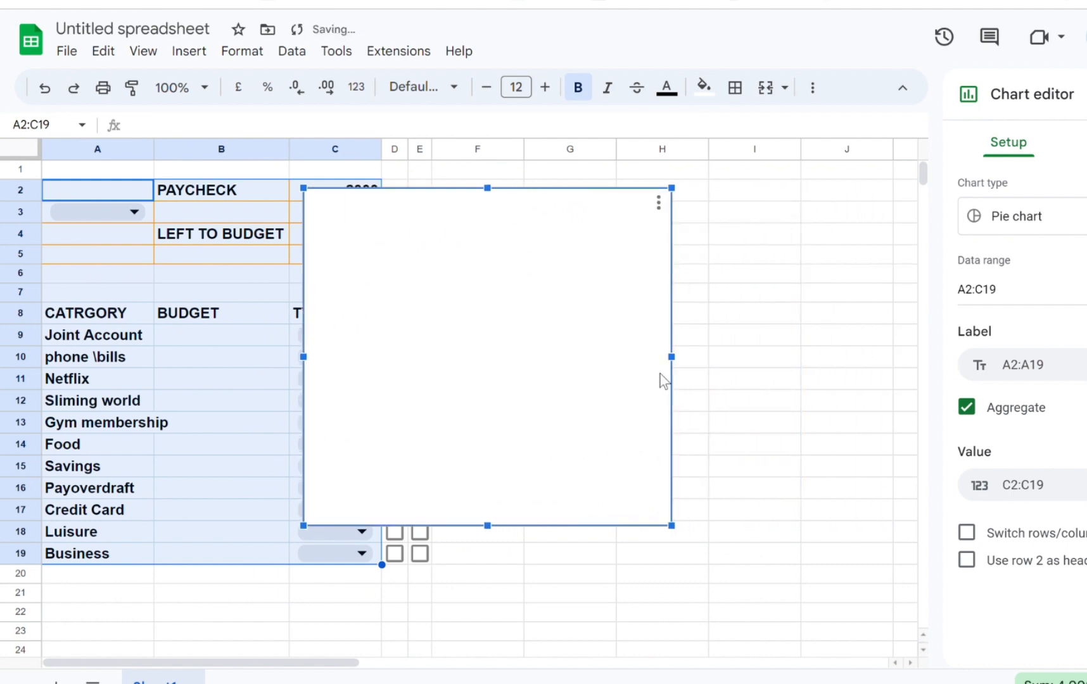
pyautogui.moveTo(484, 193); pyautogui.dragTo(506, 324)
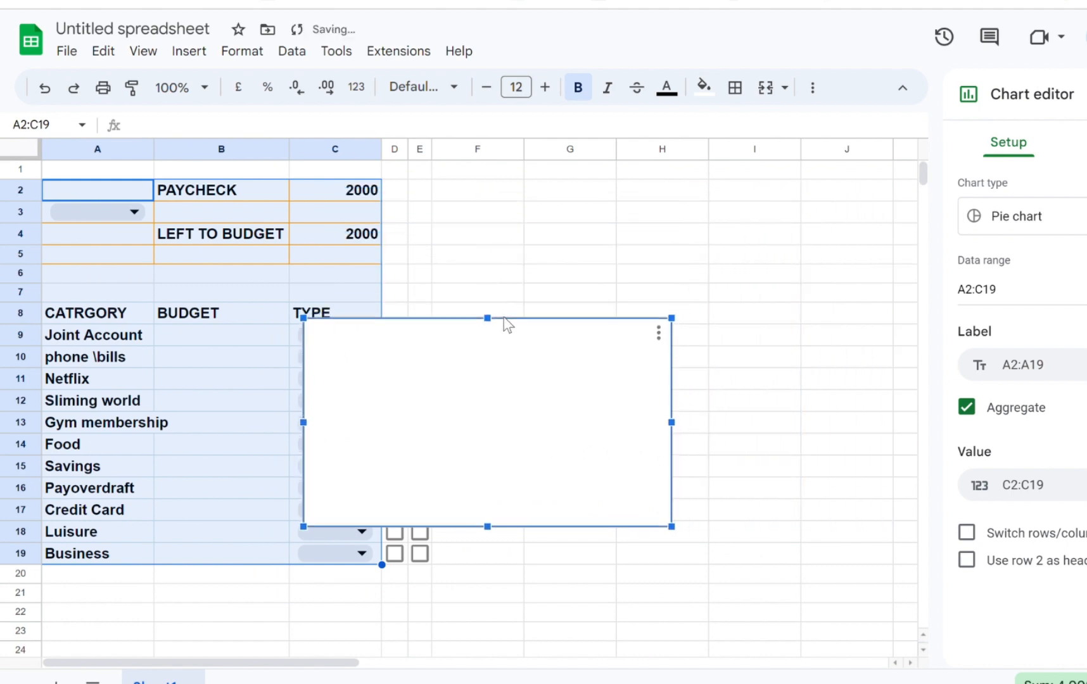
pyautogui.click(511, 310)
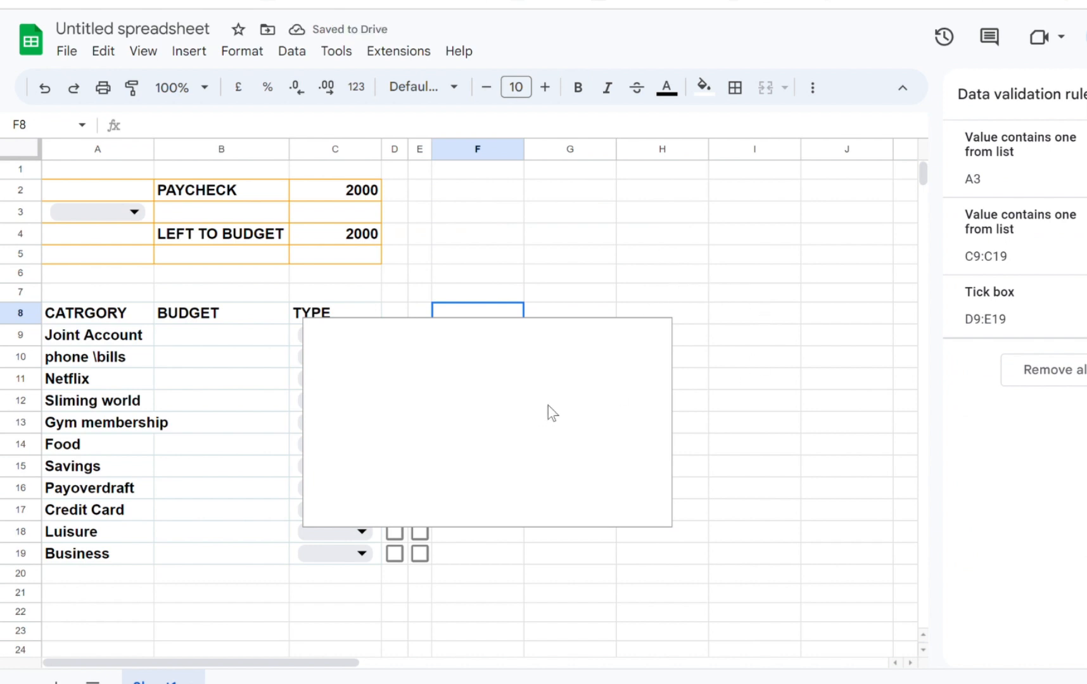
pyautogui.click(768, 401)
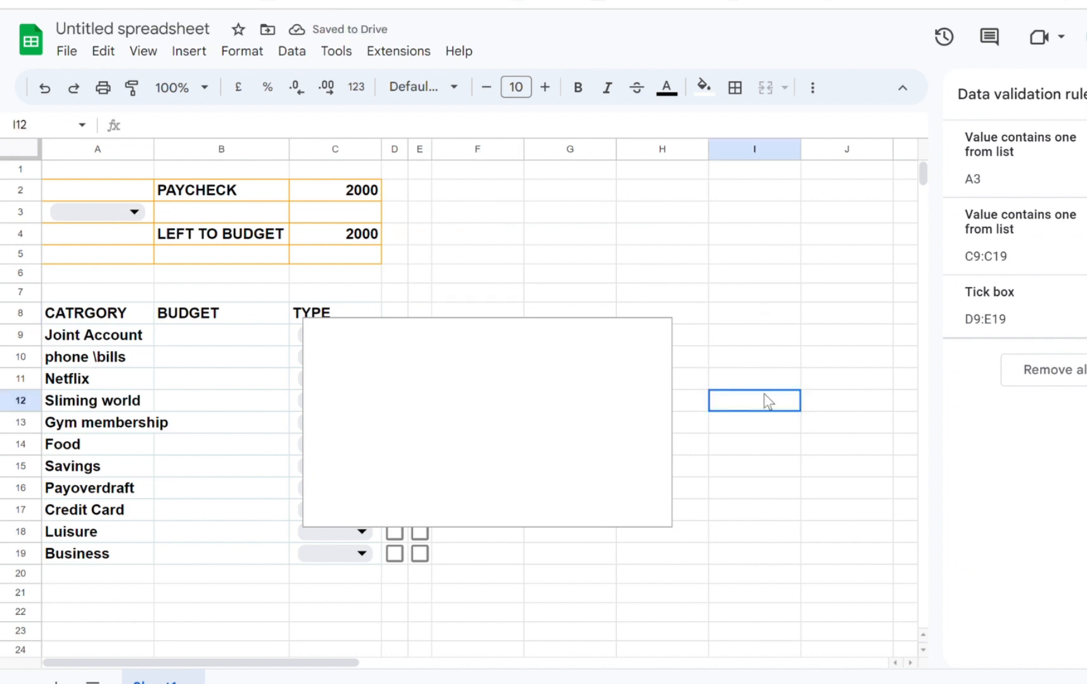
# Move the chart clear of the tables, spanning columns F to J and rows 3 to 13, and select cell B10
pyautogui.click(539, 415)
pyautogui.moveTo(560, 427); pyautogui.dragTo(669, 321)
pyautogui.click(640, 574)
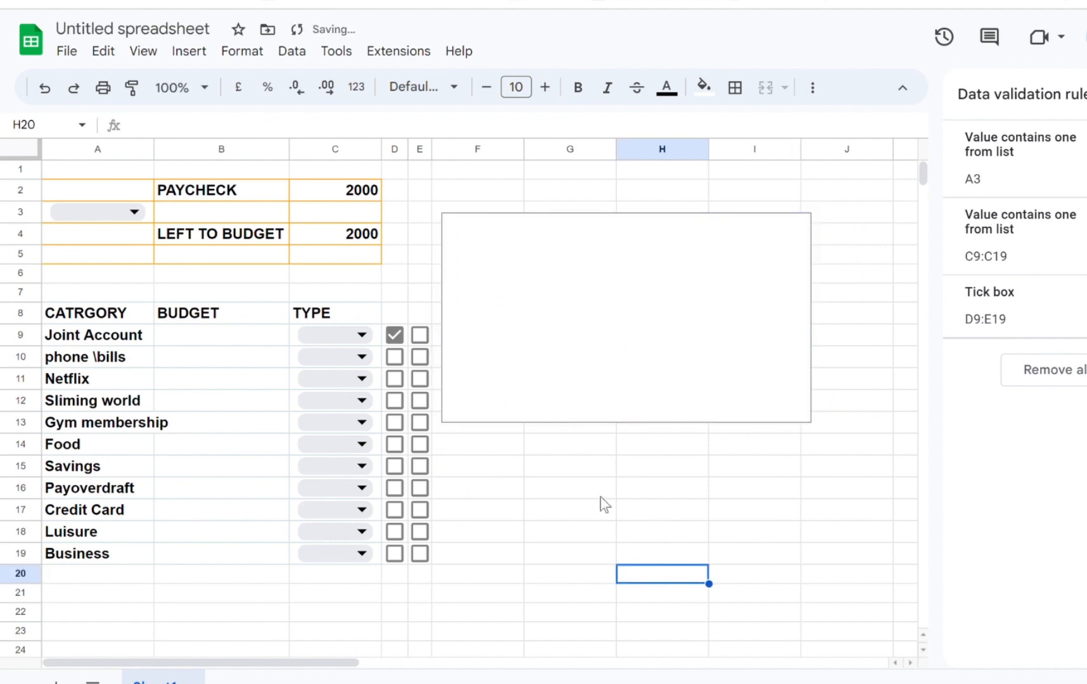
pyautogui.click(577, 323)
pyautogui.click(247, 358)
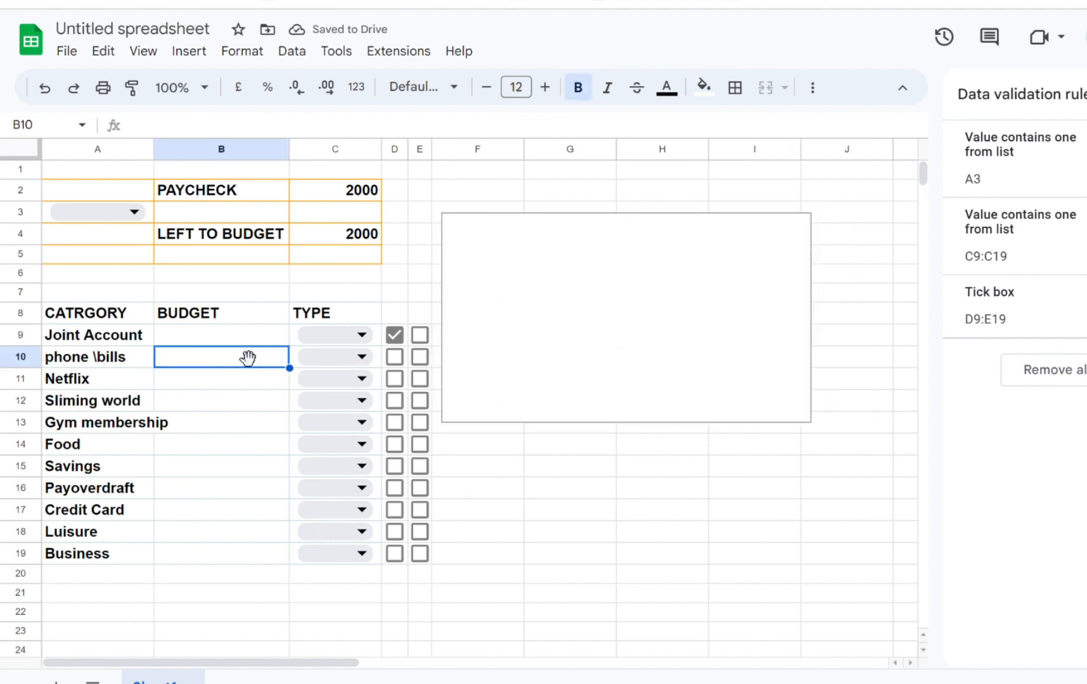
# Enter budget amounts of 500 for phone \bills in B10 and 200 for Netflix in B11
pyautogui.write('500')
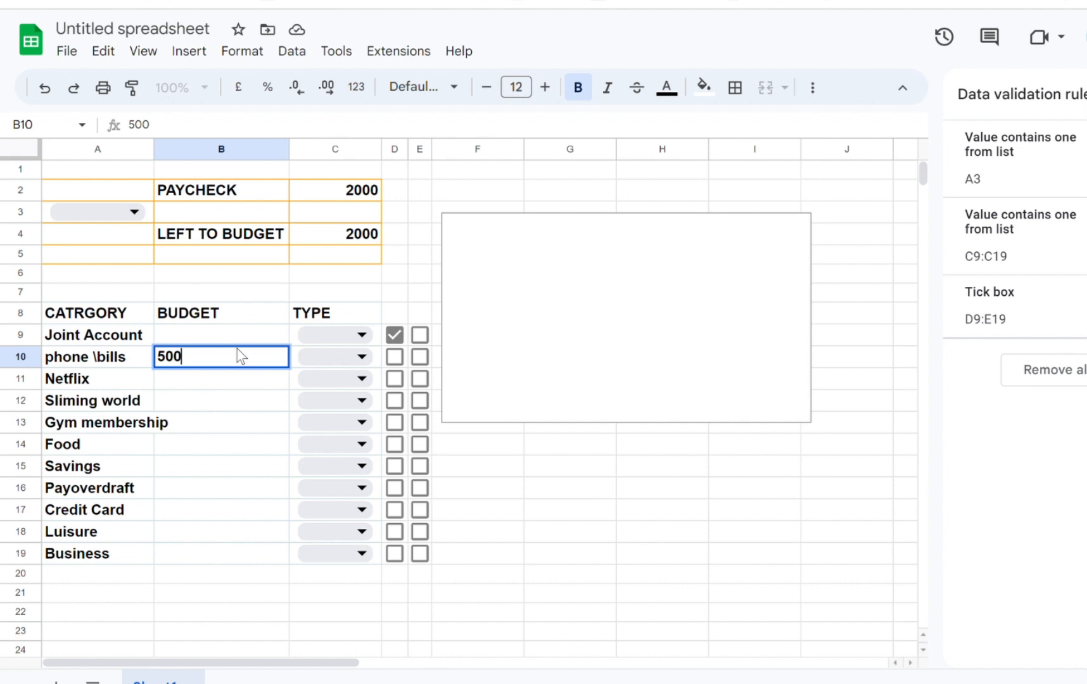
pyautogui.press('Return')
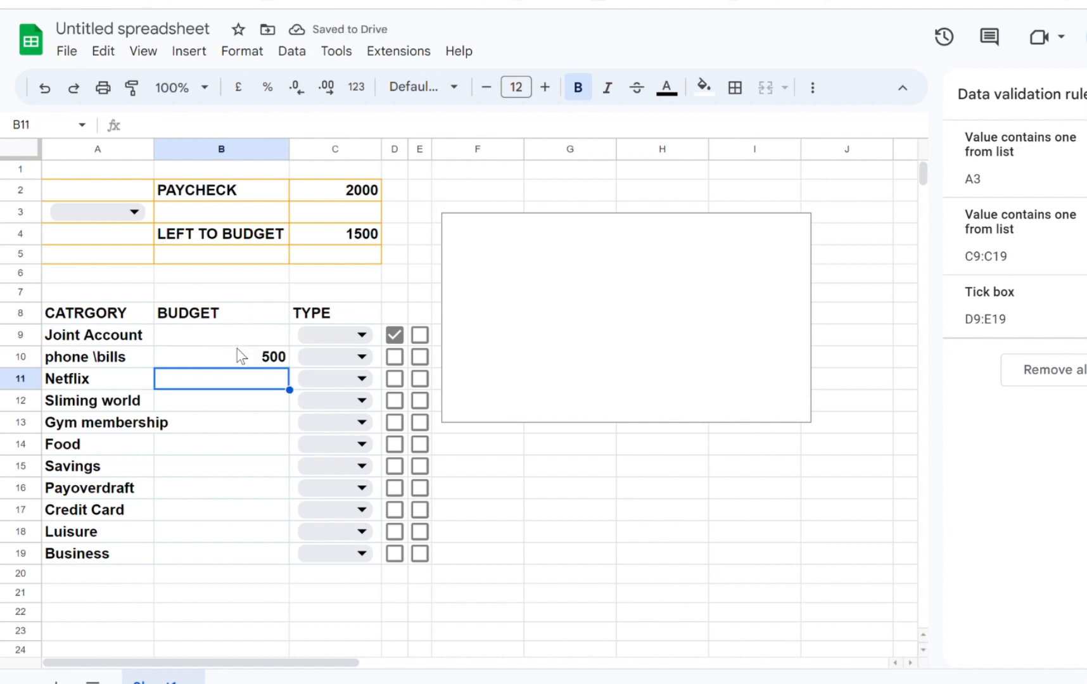
pyautogui.write('200')
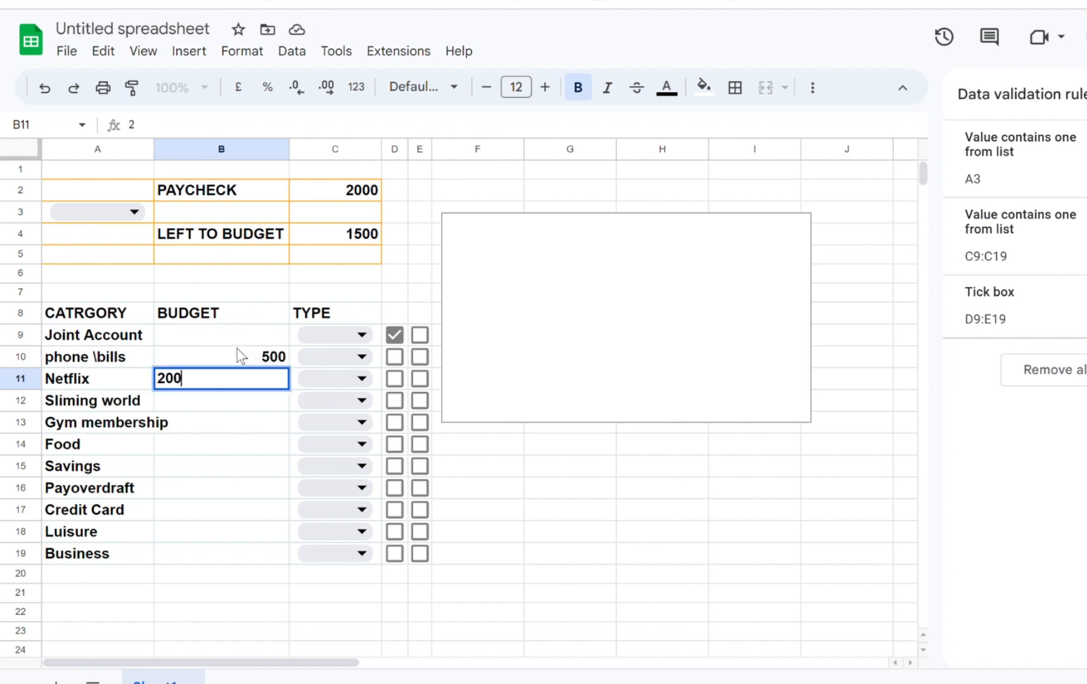
pyautogui.click(245, 490)
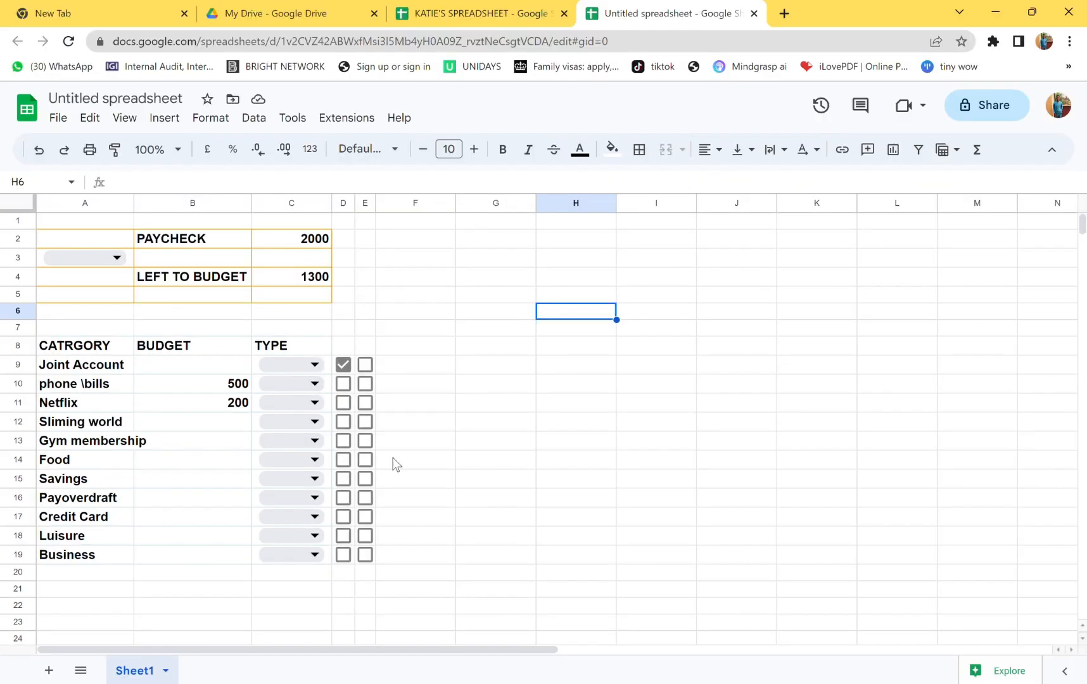
# Fill the category table's header row A8:C8 with light cornflower blue
pyautogui.click(89, 350)
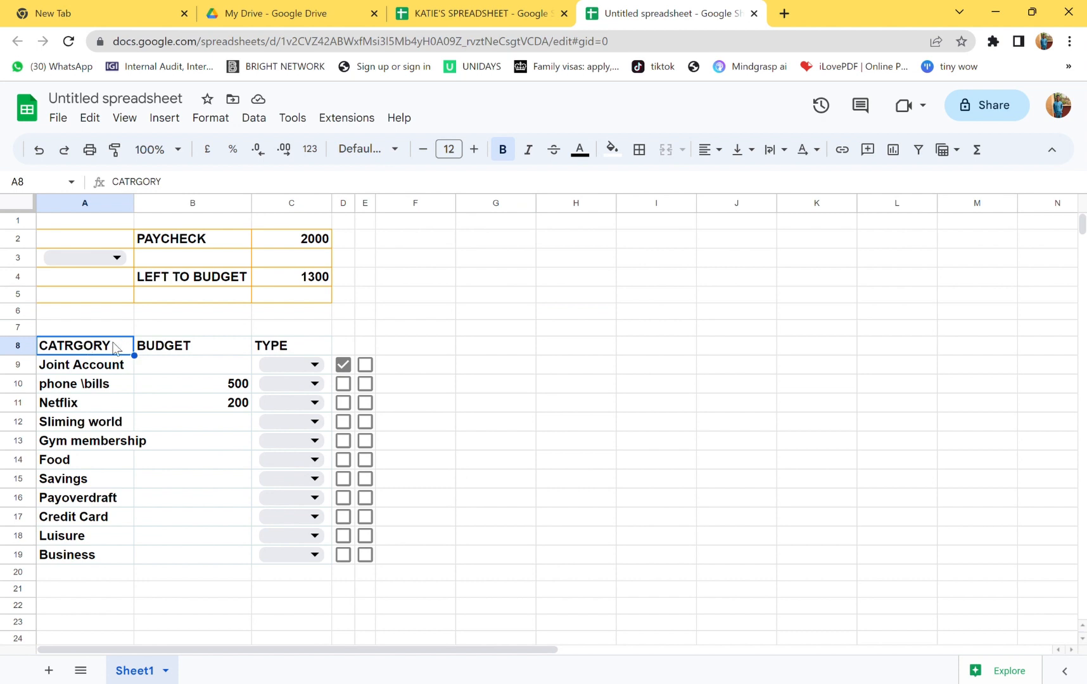
pyautogui.moveTo(113, 352); pyautogui.dragTo(327, 355)
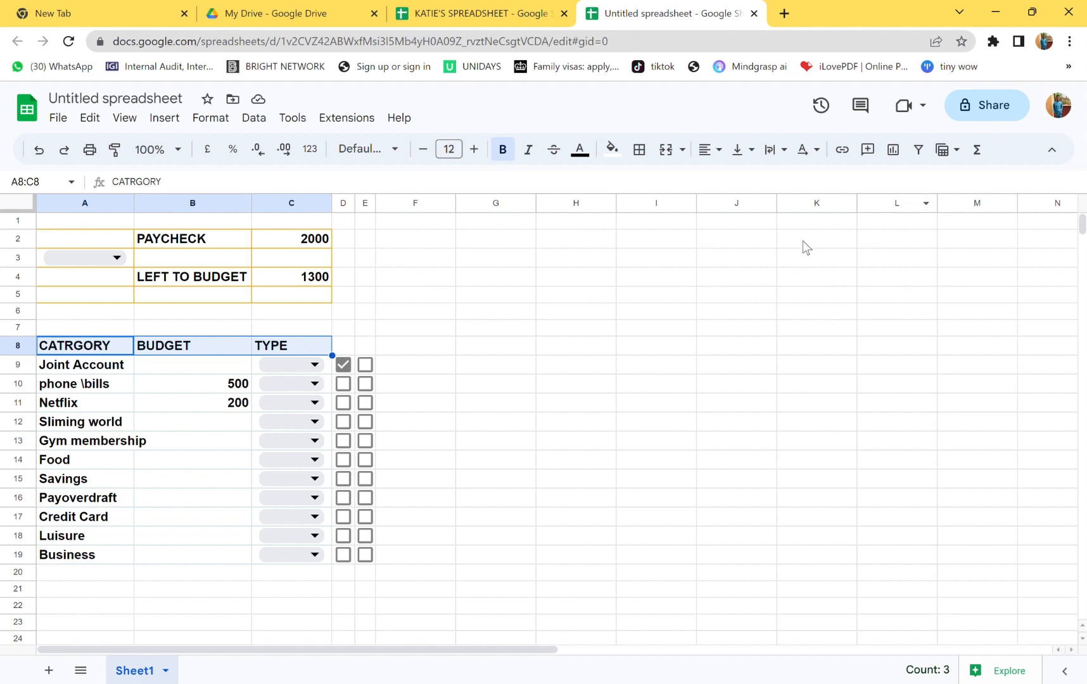
pyautogui.click(620, 151)
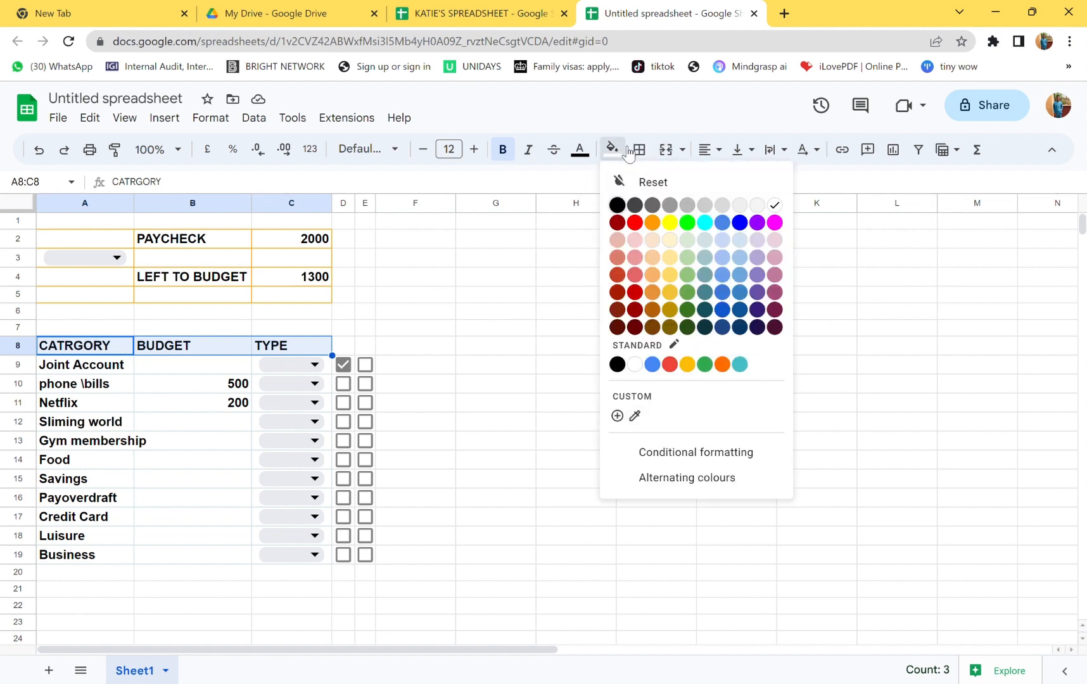
pyautogui.click(725, 277)
pyautogui.click(573, 406)
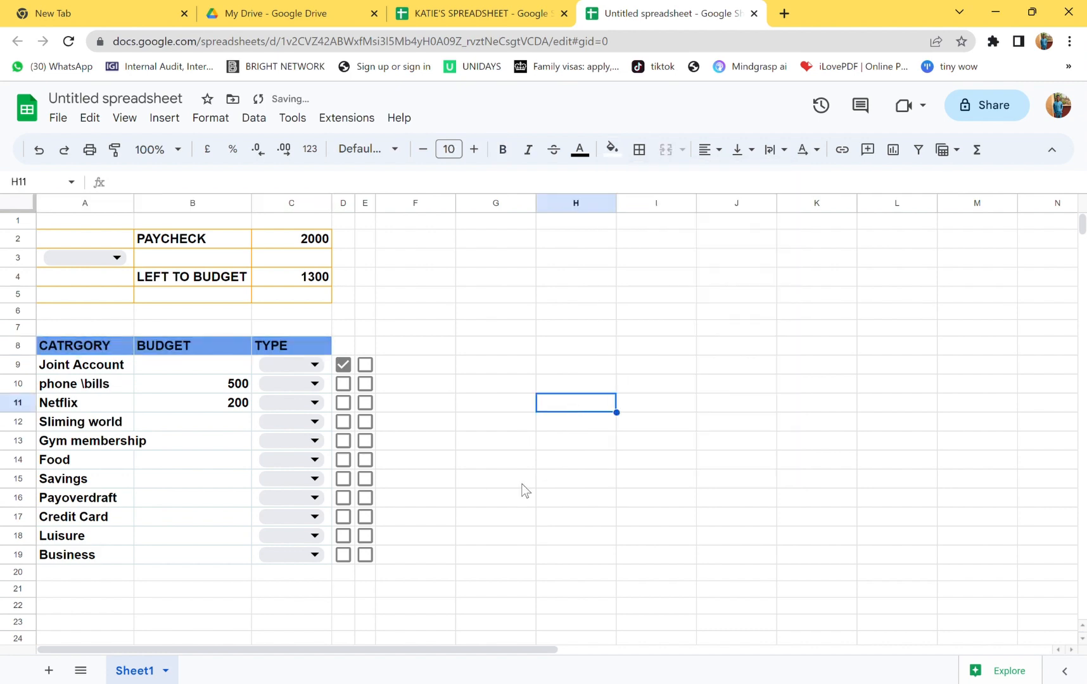
# Apply light orange borders to all cells of the category table A8:C19 and widen column A to fit Gym membership
pyautogui.click(50, 349)
pyautogui.moveTo(127, 343); pyautogui.dragTo(320, 559)
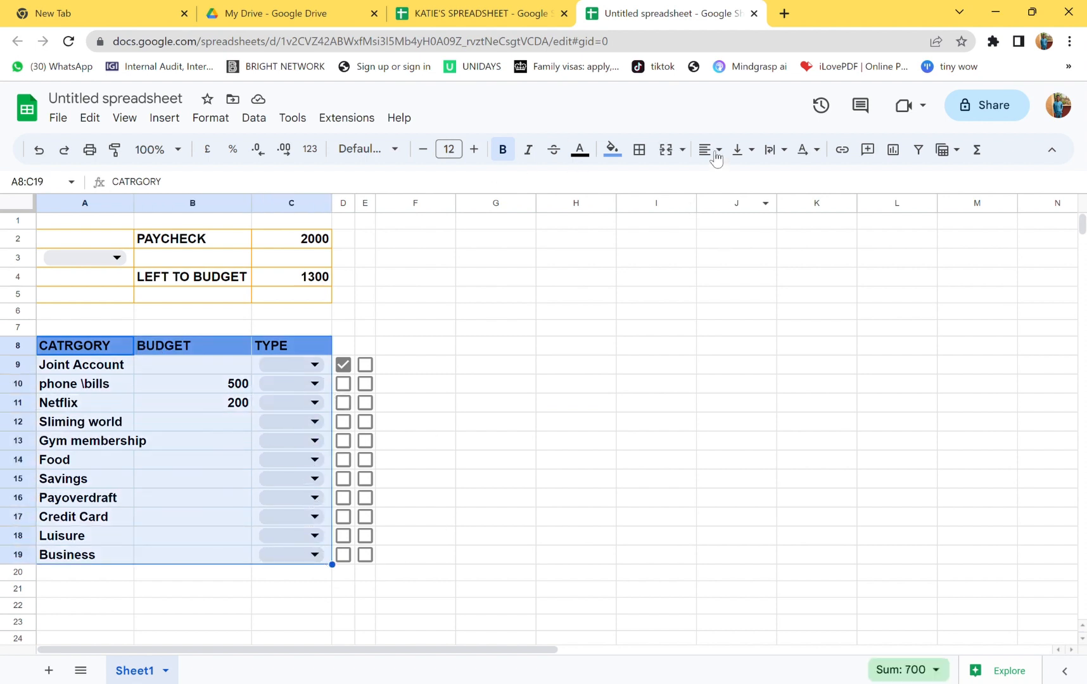
pyautogui.click(639, 150)
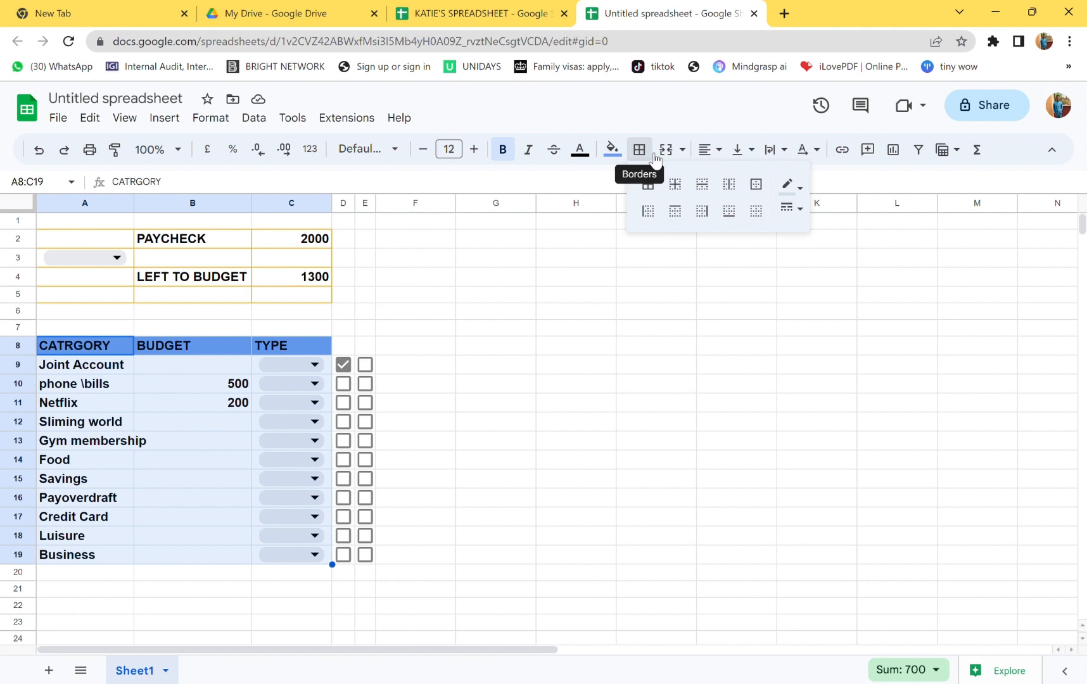
pyautogui.click(806, 190)
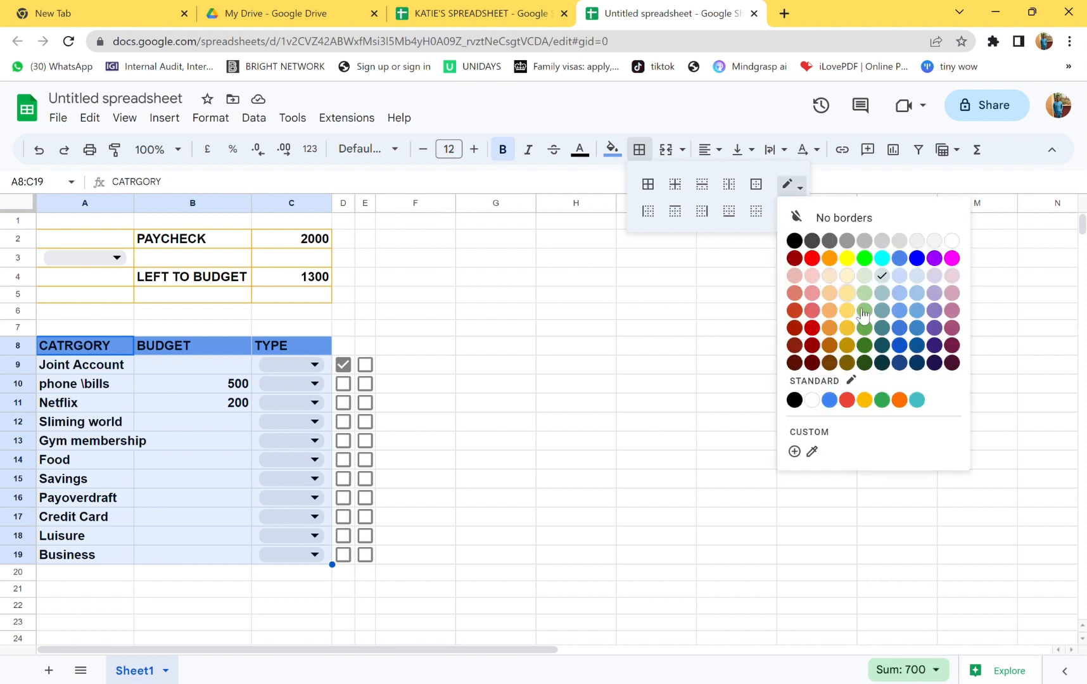
pyautogui.click(833, 311)
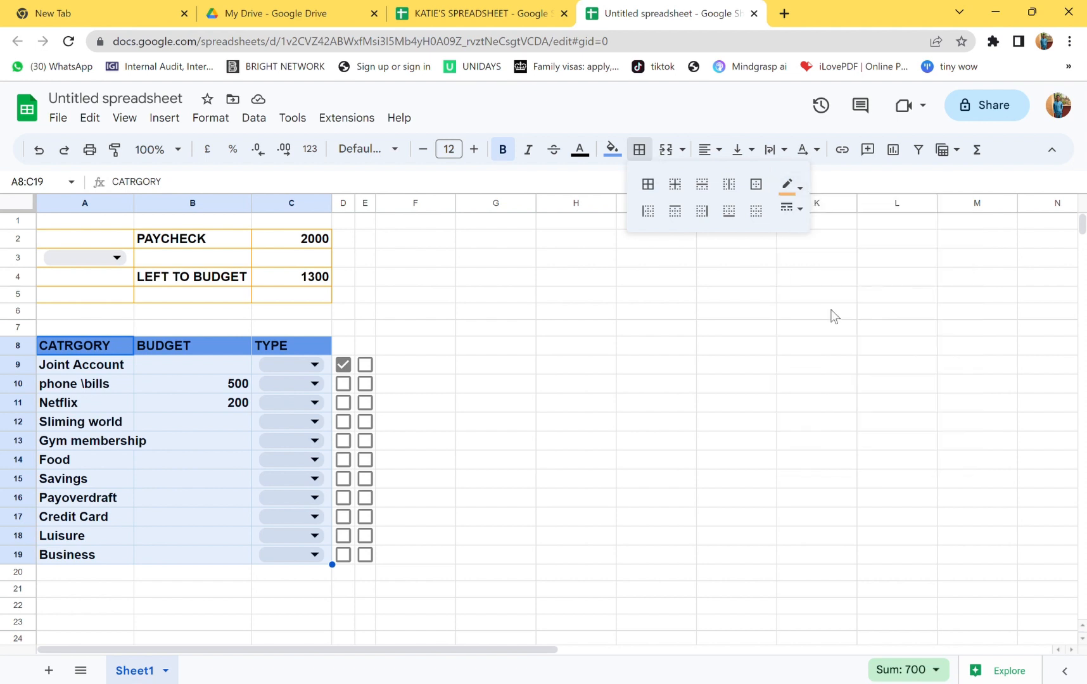
pyautogui.click(657, 186)
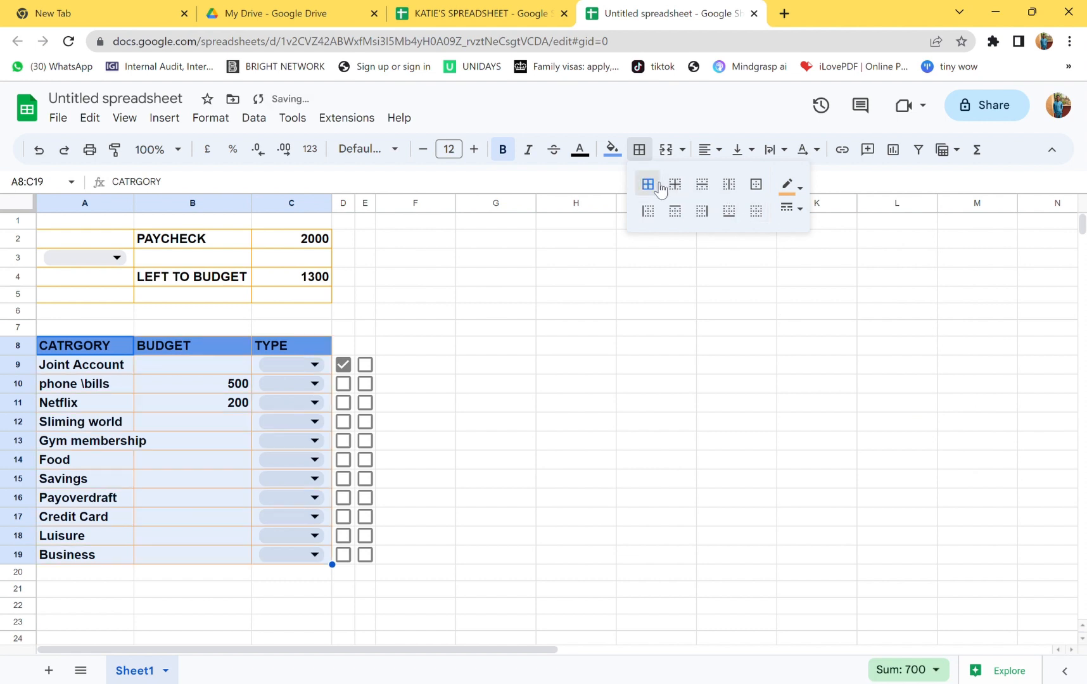
pyautogui.click(514, 353)
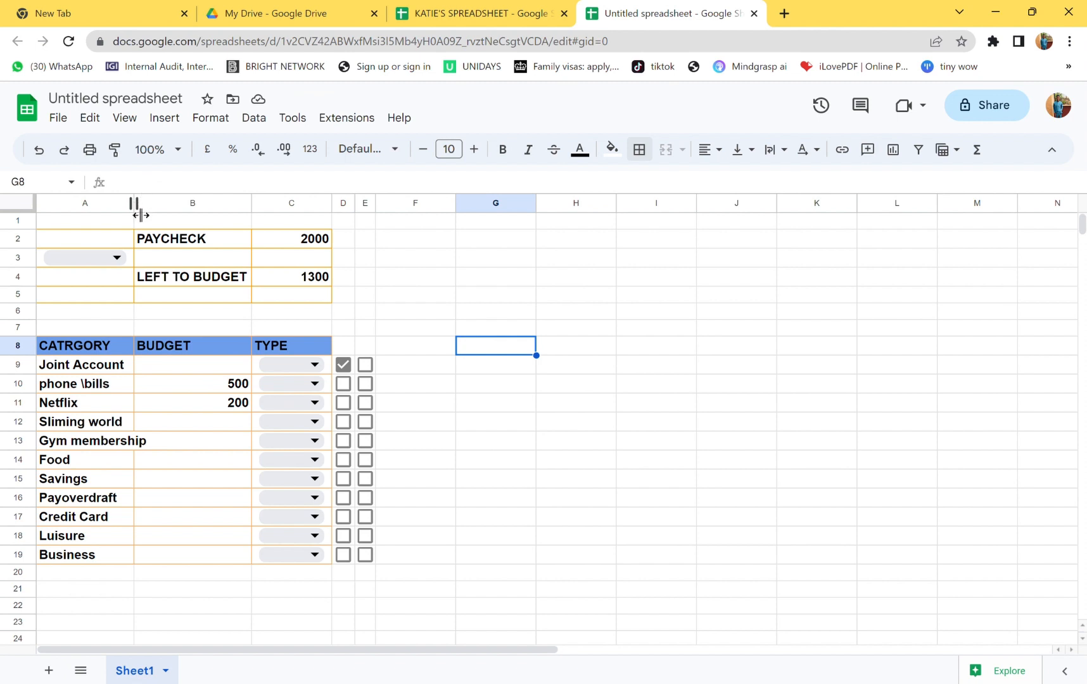
pyautogui.moveTo(141, 215); pyautogui.dragTo(152, 219)
pyautogui.click(526, 487)
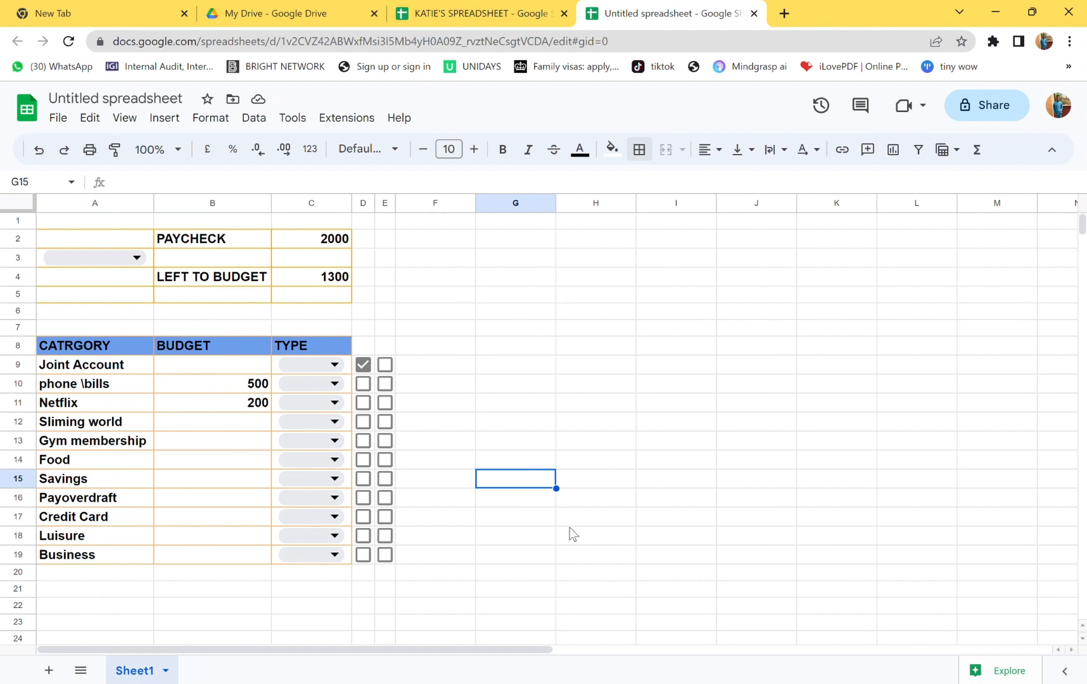
# Copy both tables with their tick boxes from A2:E19 to G2 and narrow the spacer column F
pyautogui.click(91, 242)
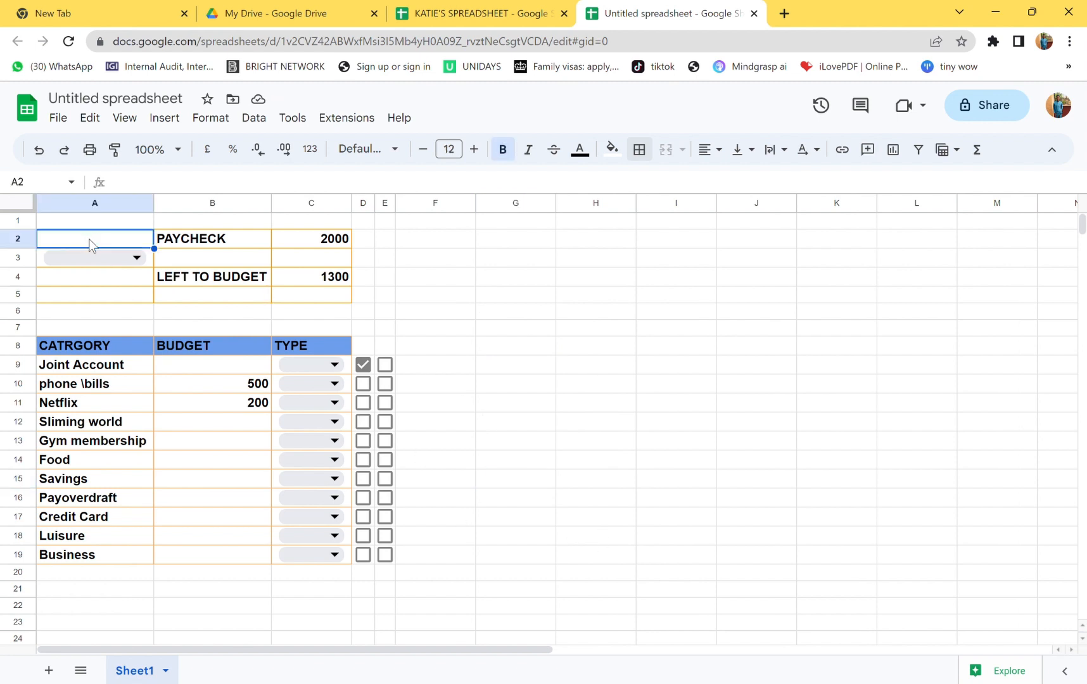
pyautogui.moveTo(93, 239); pyautogui.dragTo(389, 563)
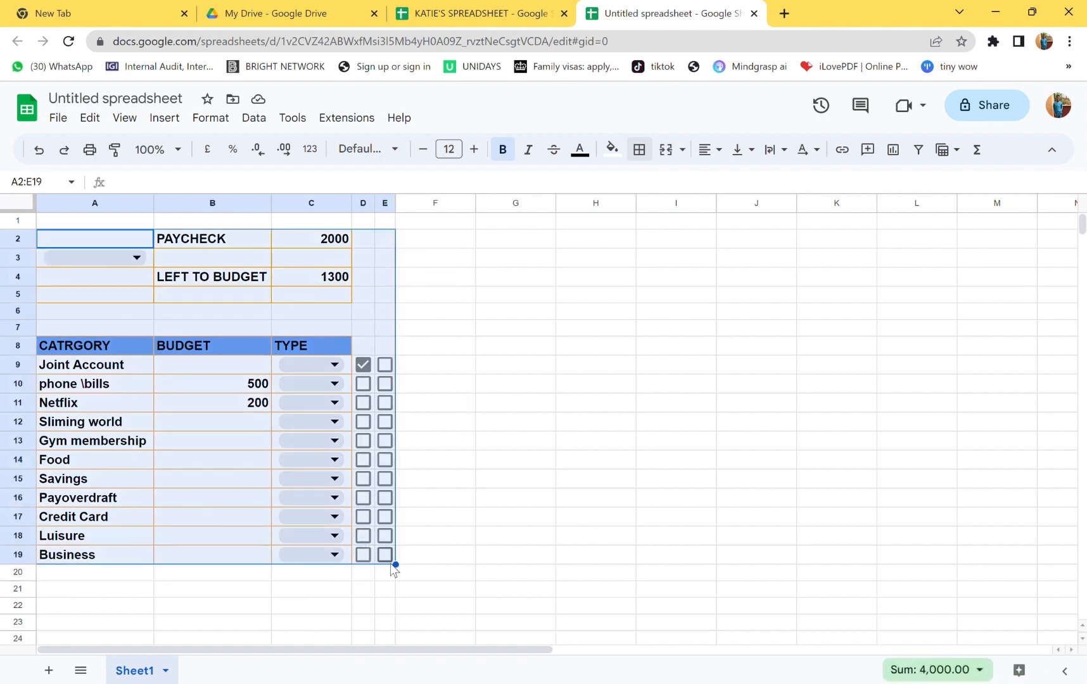
pyautogui.hotkey('ctrl', 'c')
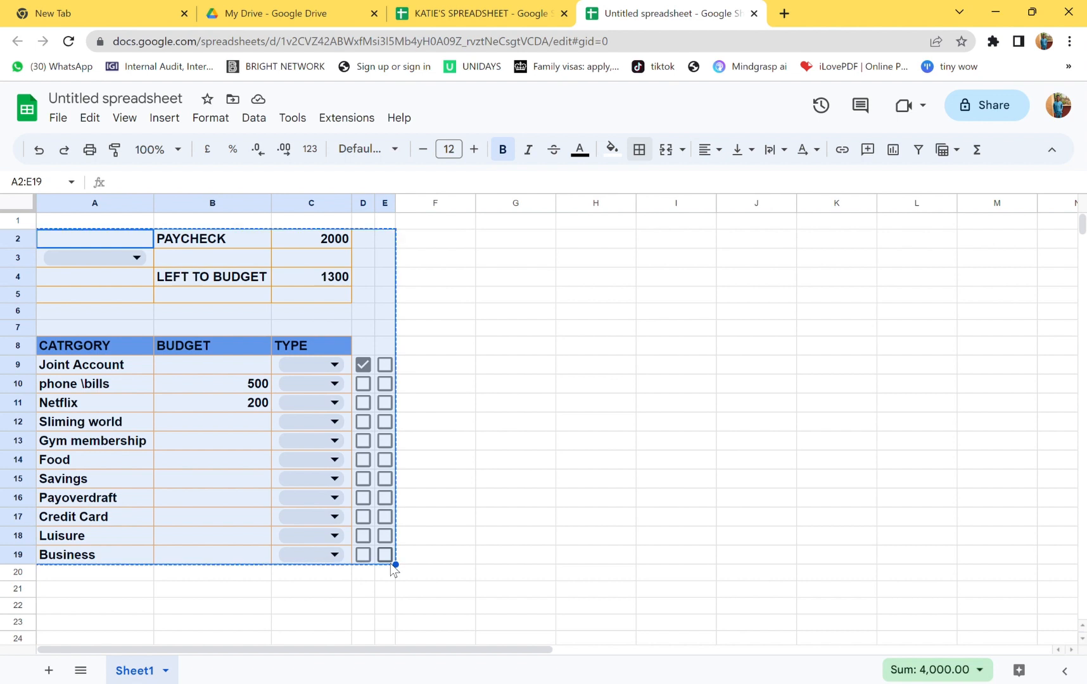
pyautogui.click(495, 241)
pyautogui.hotkey('ctrl', 'v')
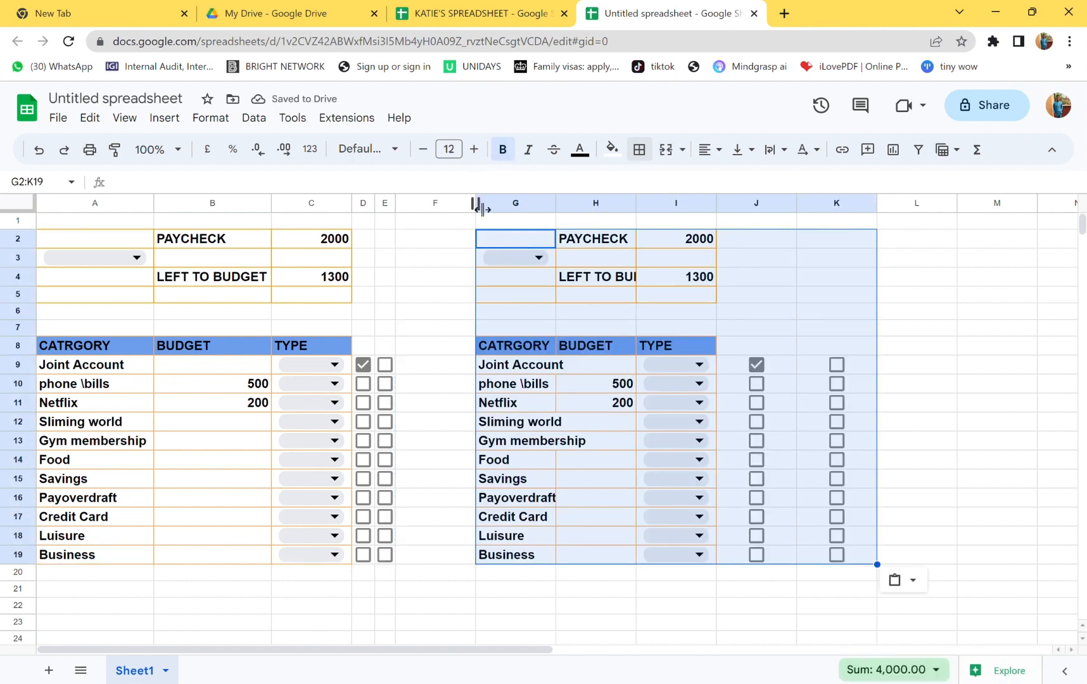
pyautogui.moveTo(475, 204); pyautogui.dragTo(422, 207)
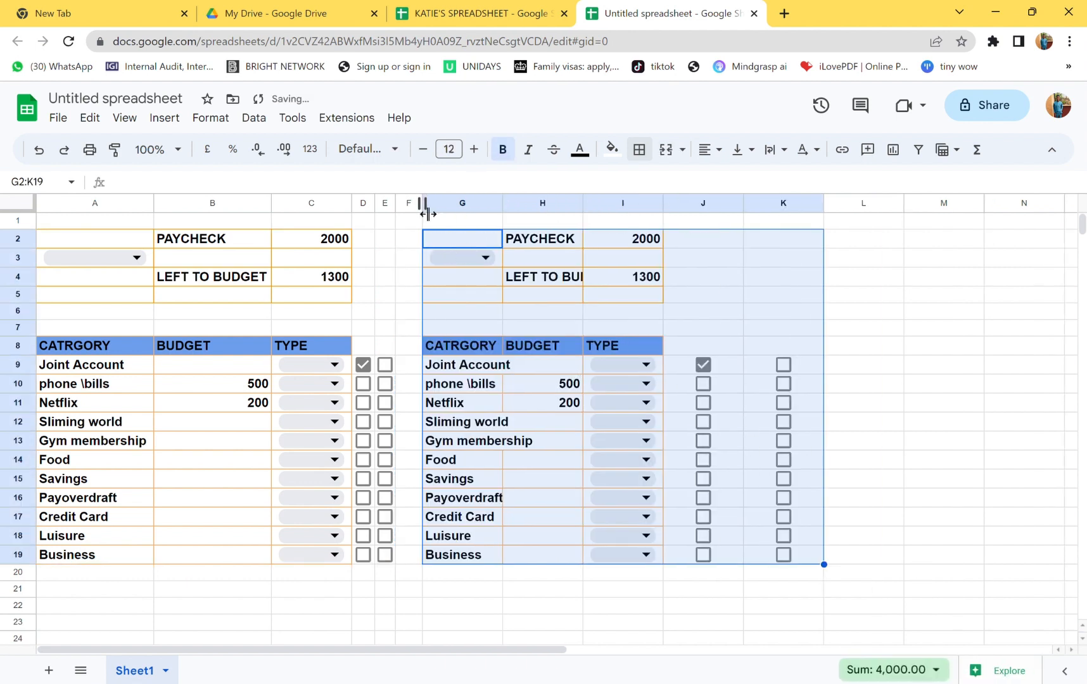
# Add a left border to the whole of column F and open the border colour choices
pyautogui.click(411, 205)
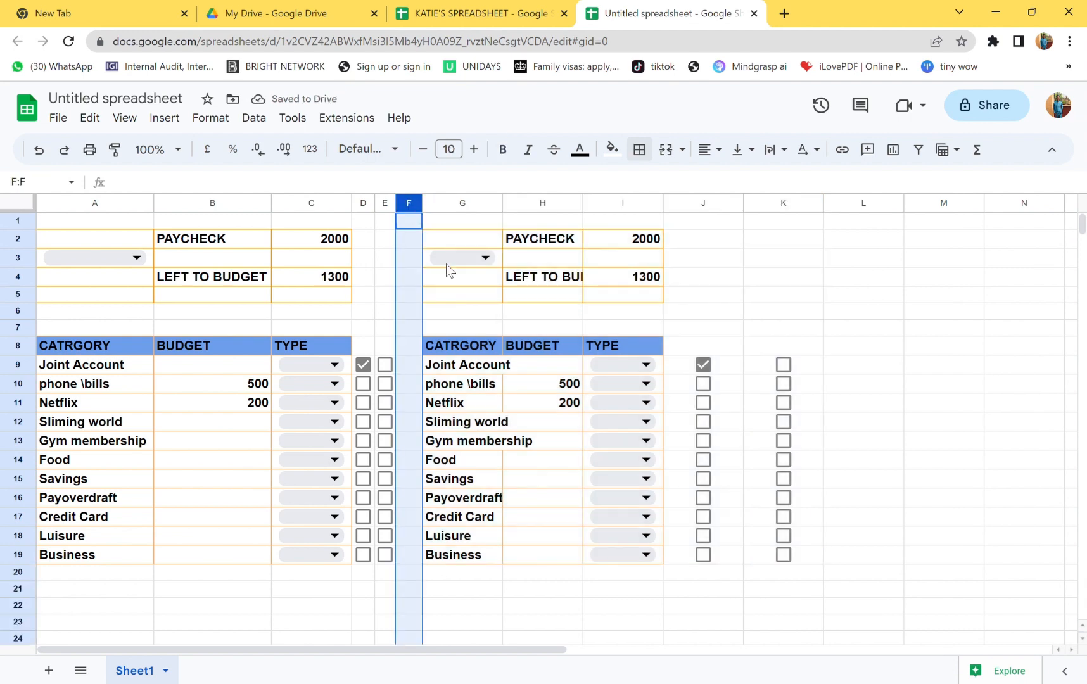
pyautogui.click(639, 149)
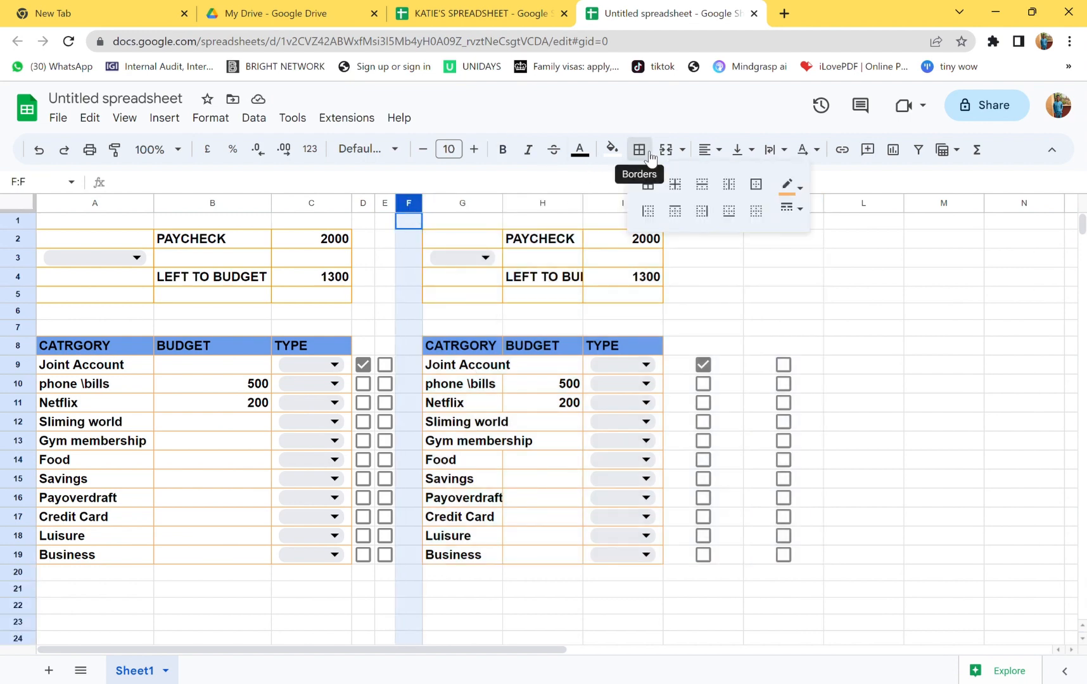
pyautogui.click(659, 220)
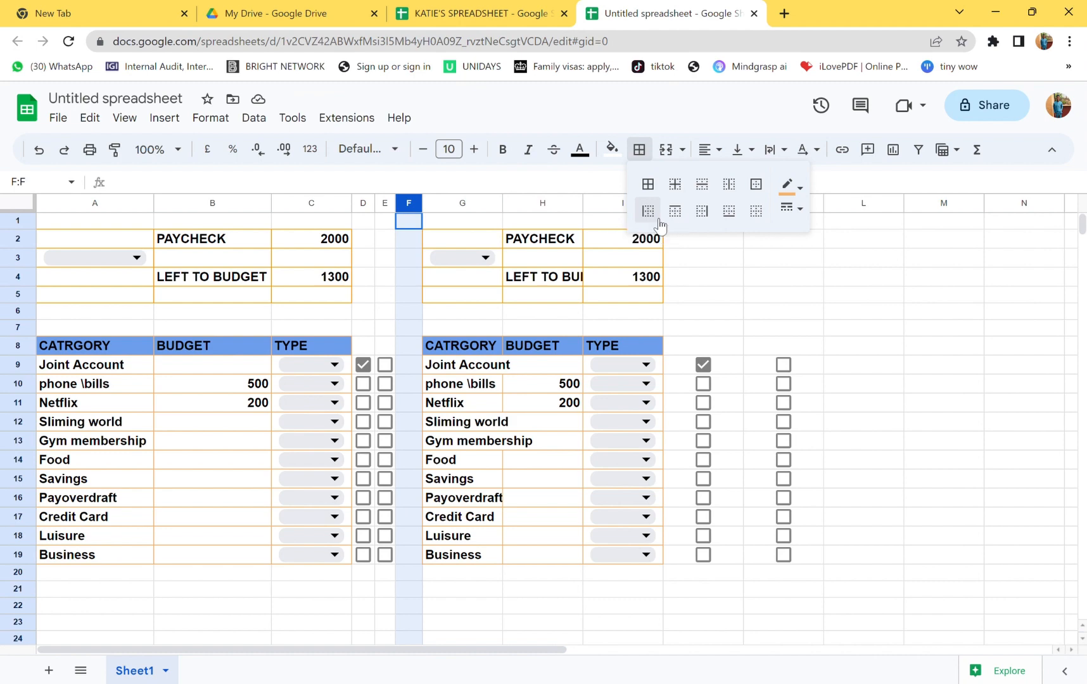
pyautogui.click(800, 189)
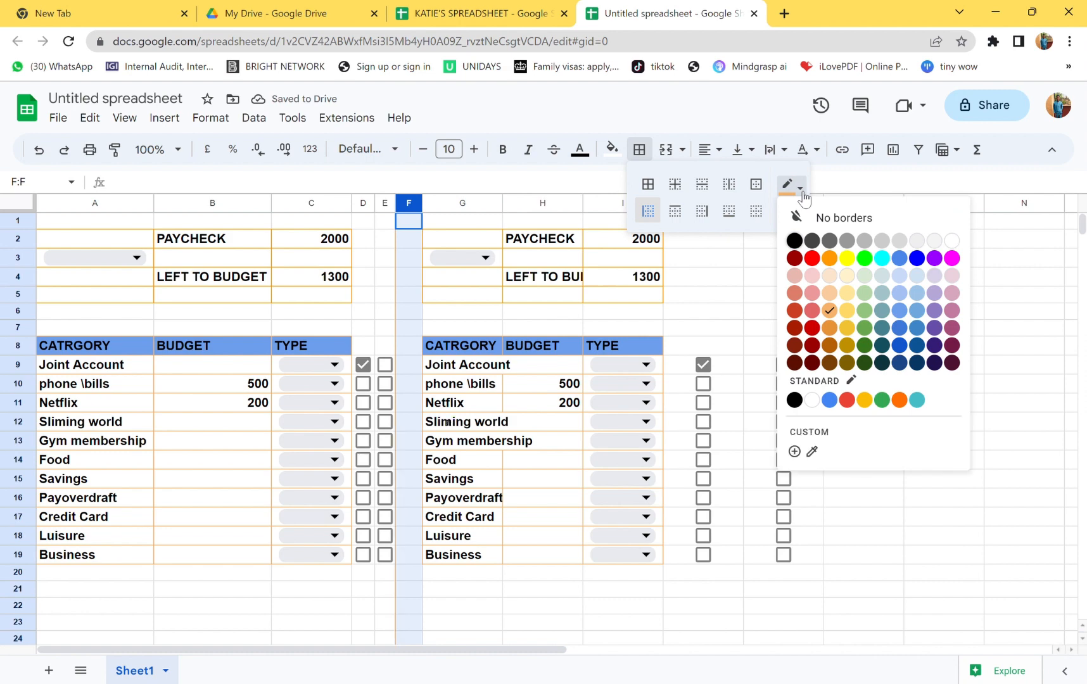